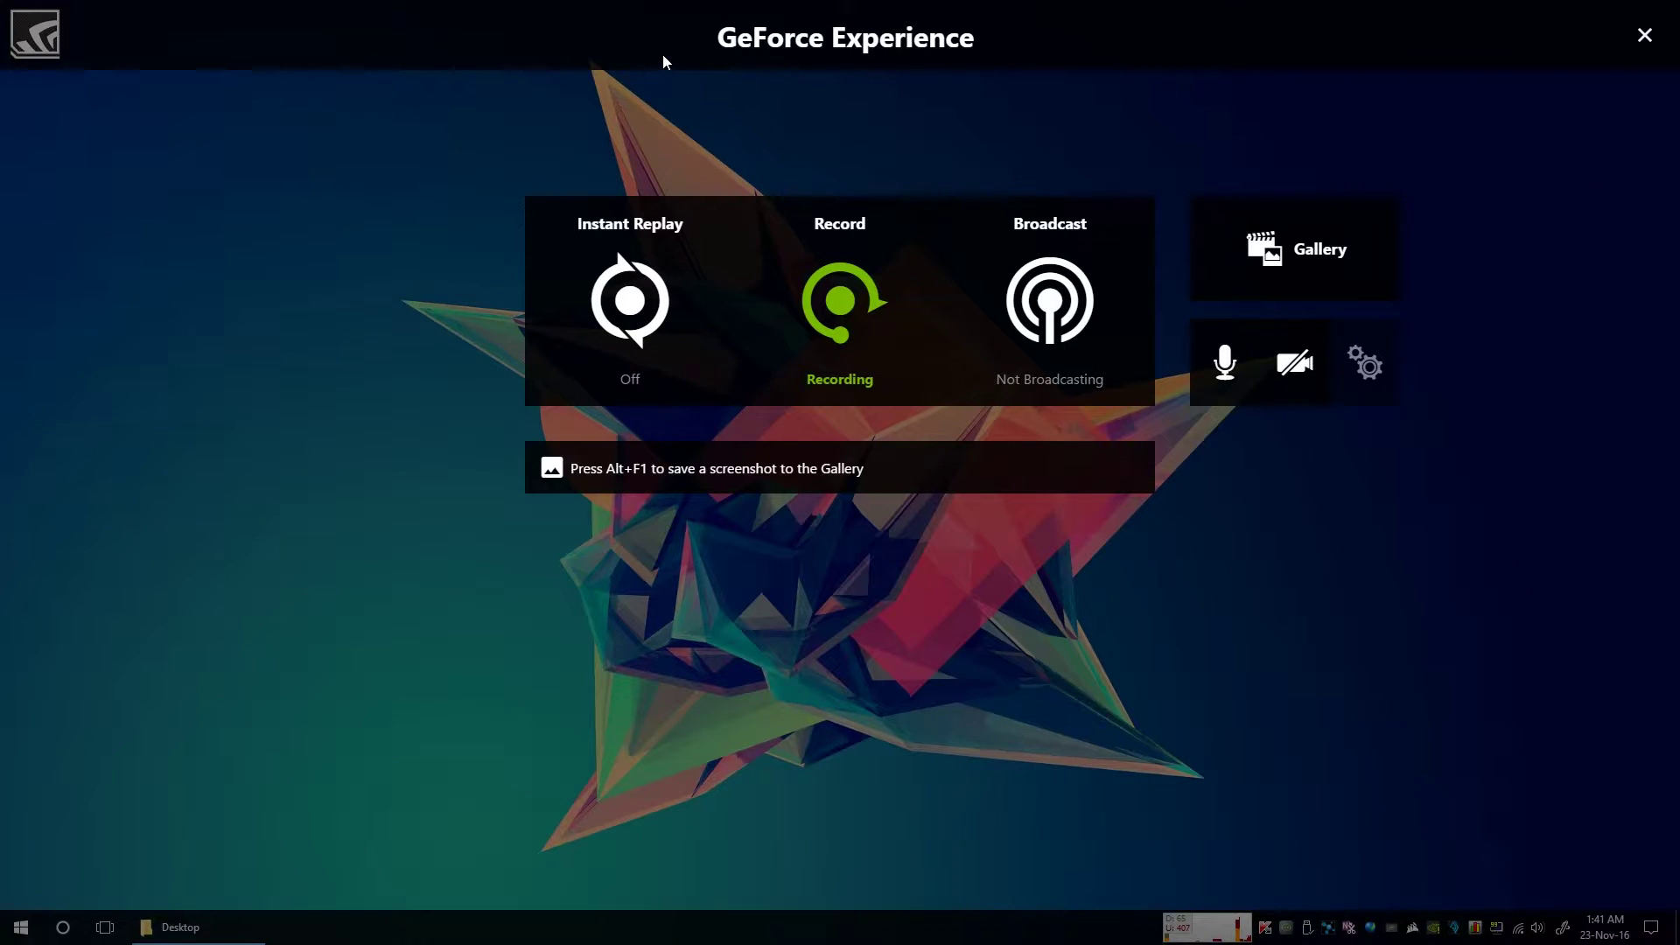
- Close the GeForce Experience share overlay, leaving Record running
left_click(1645, 35)
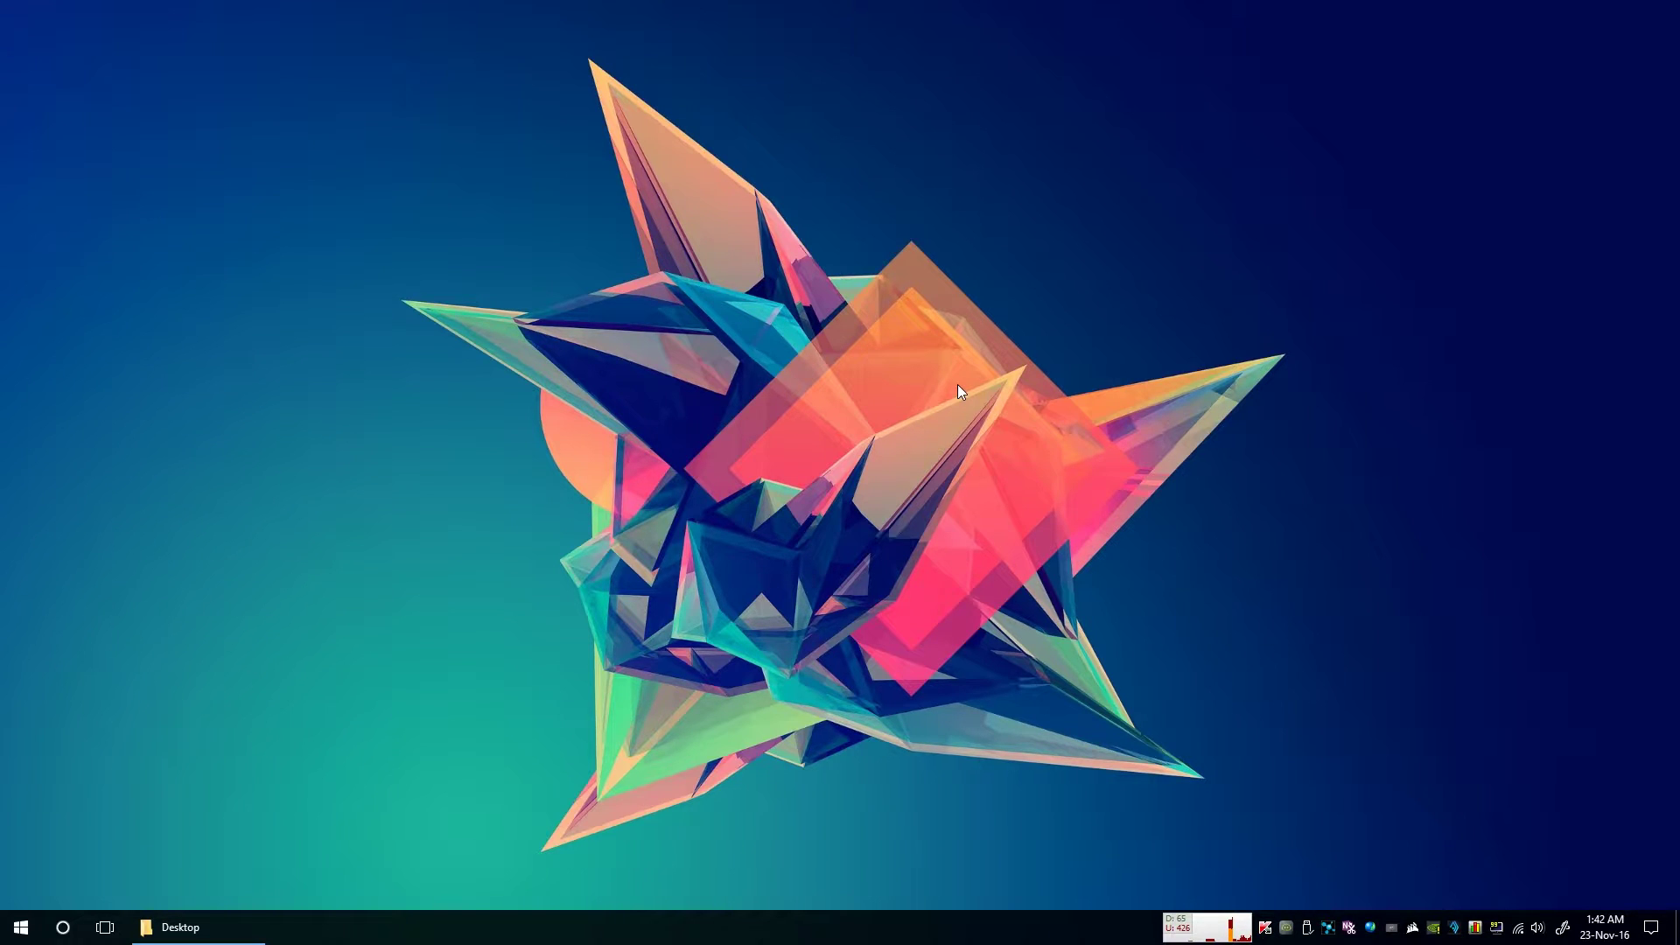
- Bring up the share overlay over the desktop with Alt+Z
key("alt+z")
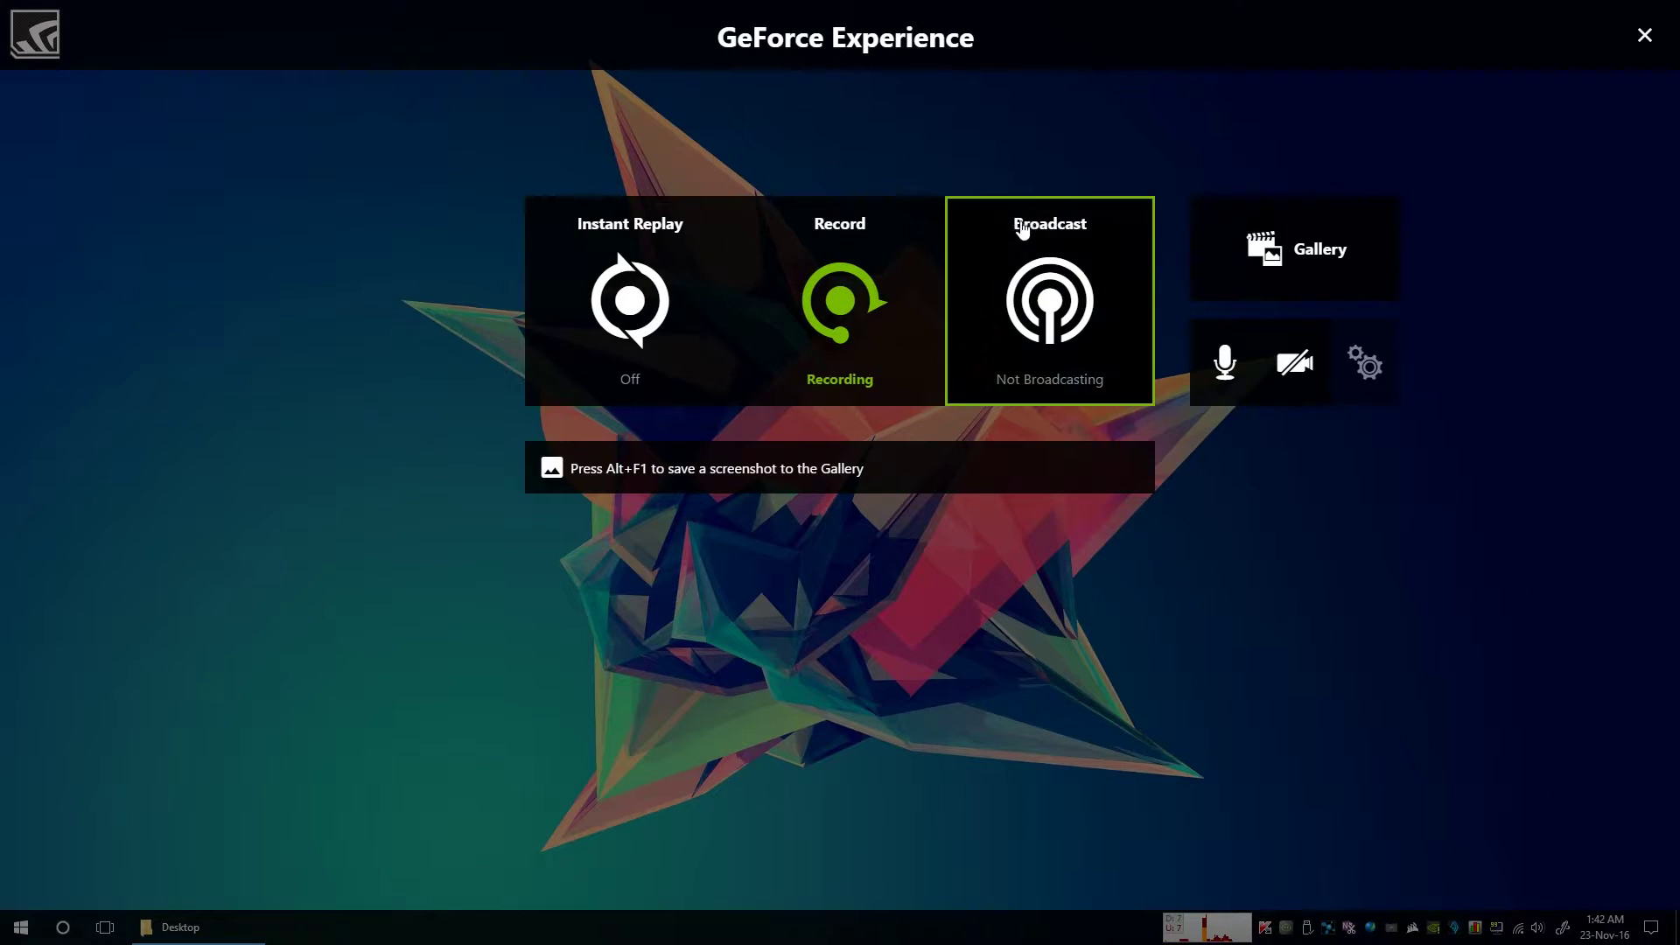
- Browse the Gallery of saved recordings twice, returning to the main overlay each time
left_click(1310, 276)
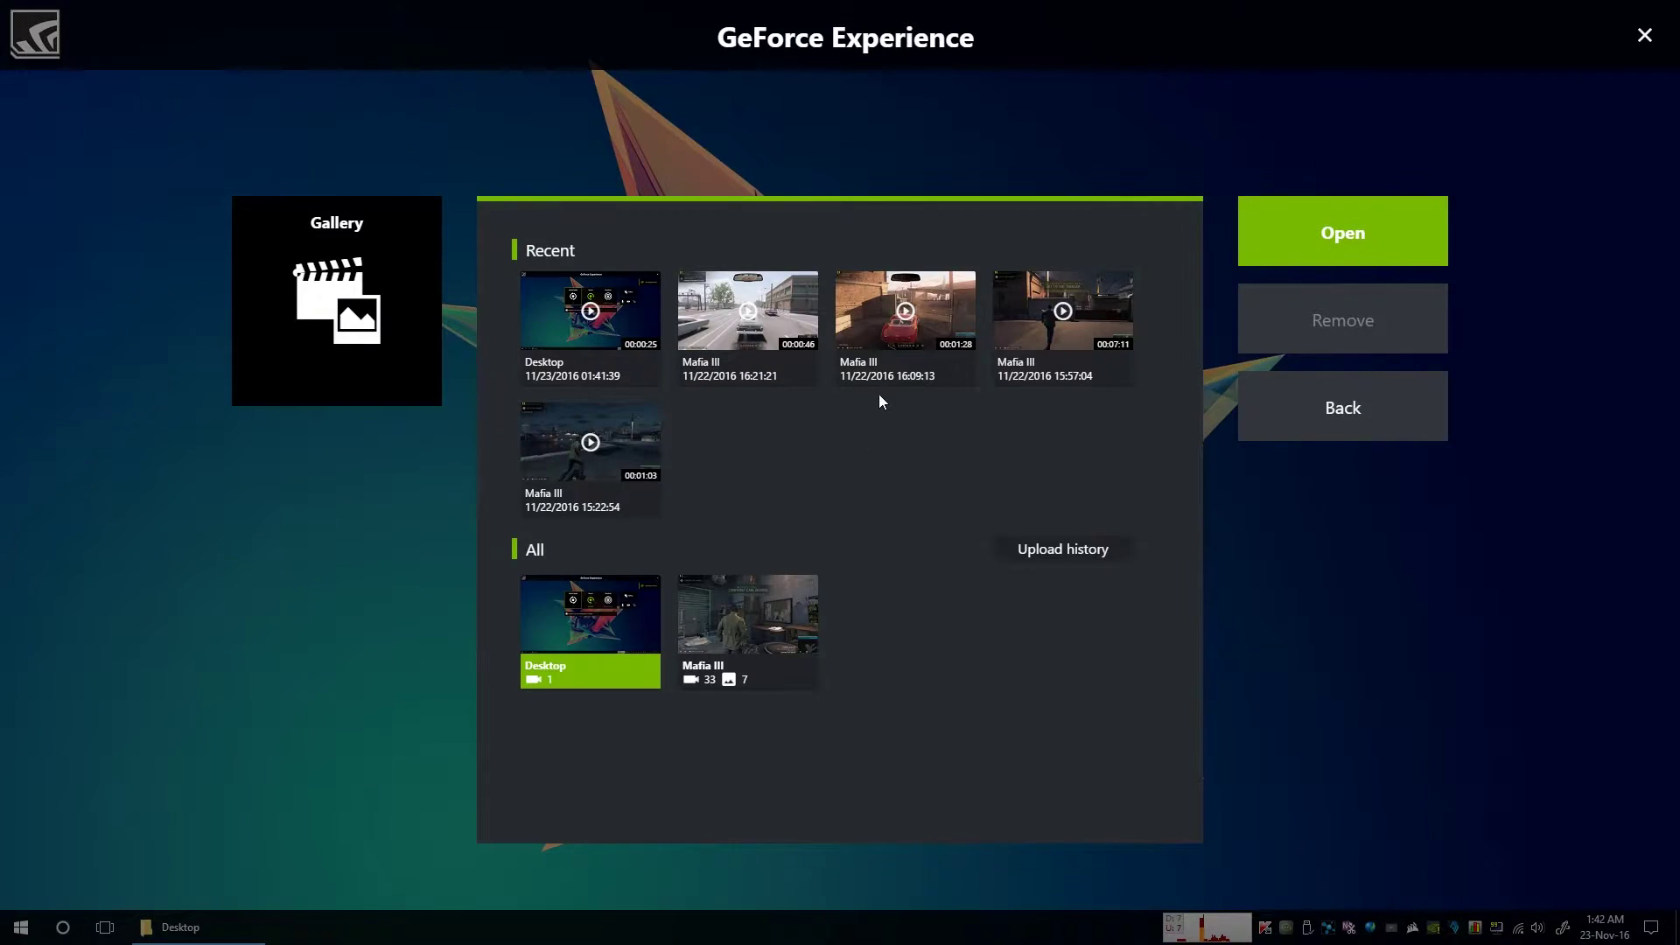
left_click(1354, 411)
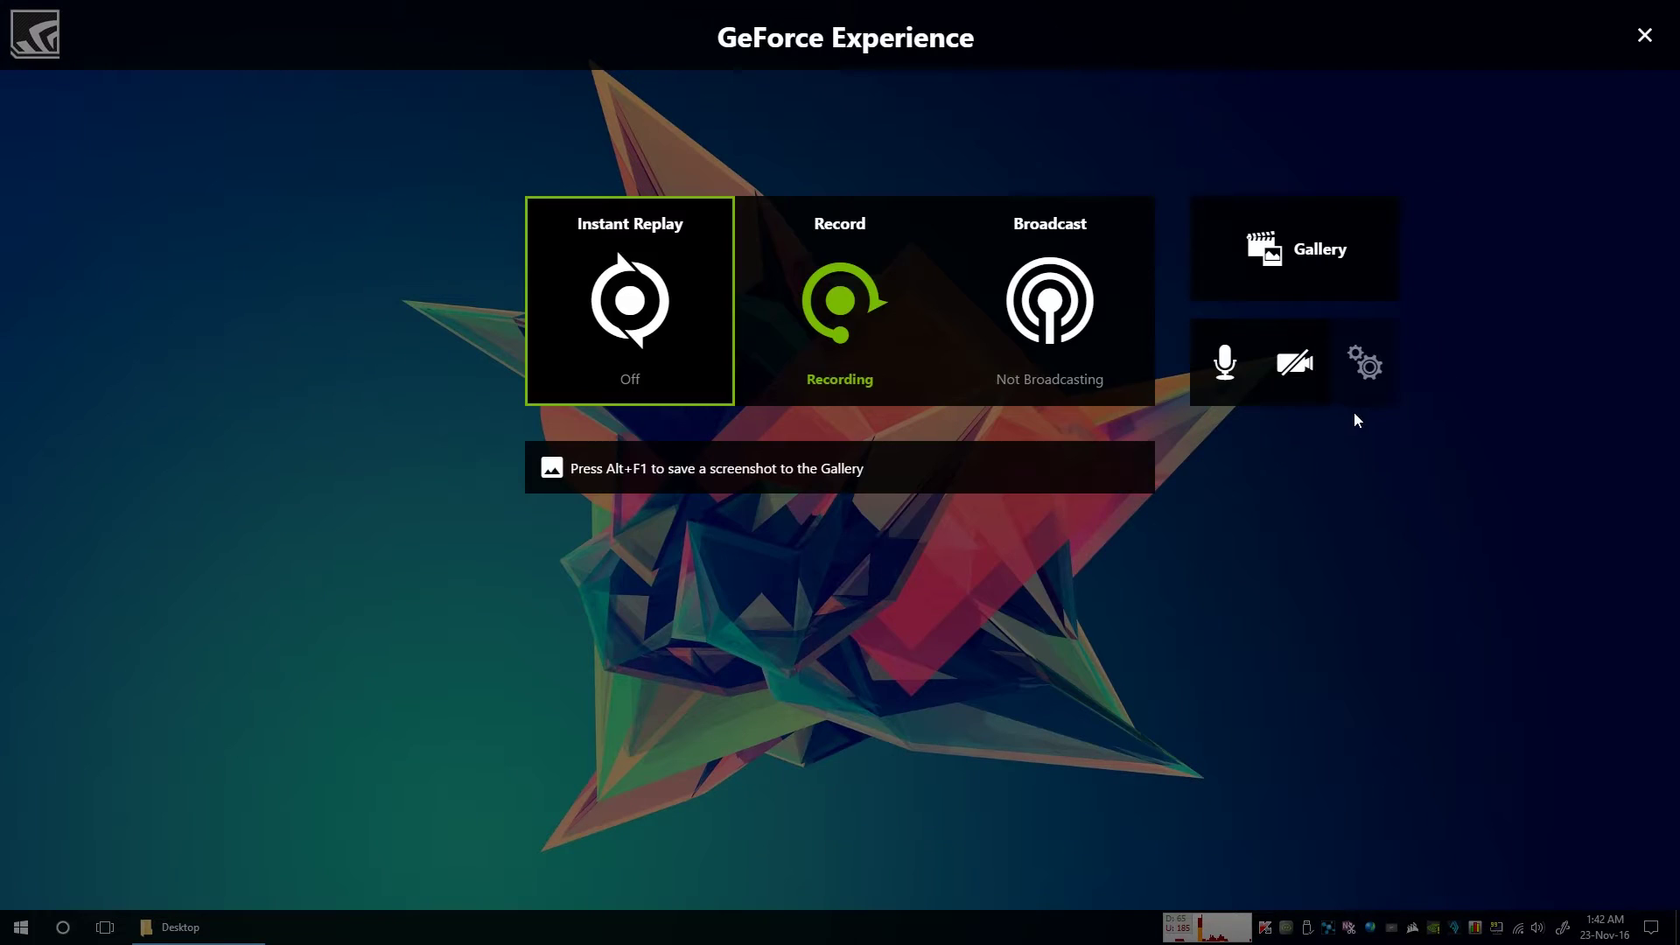
left_click(1317, 253)
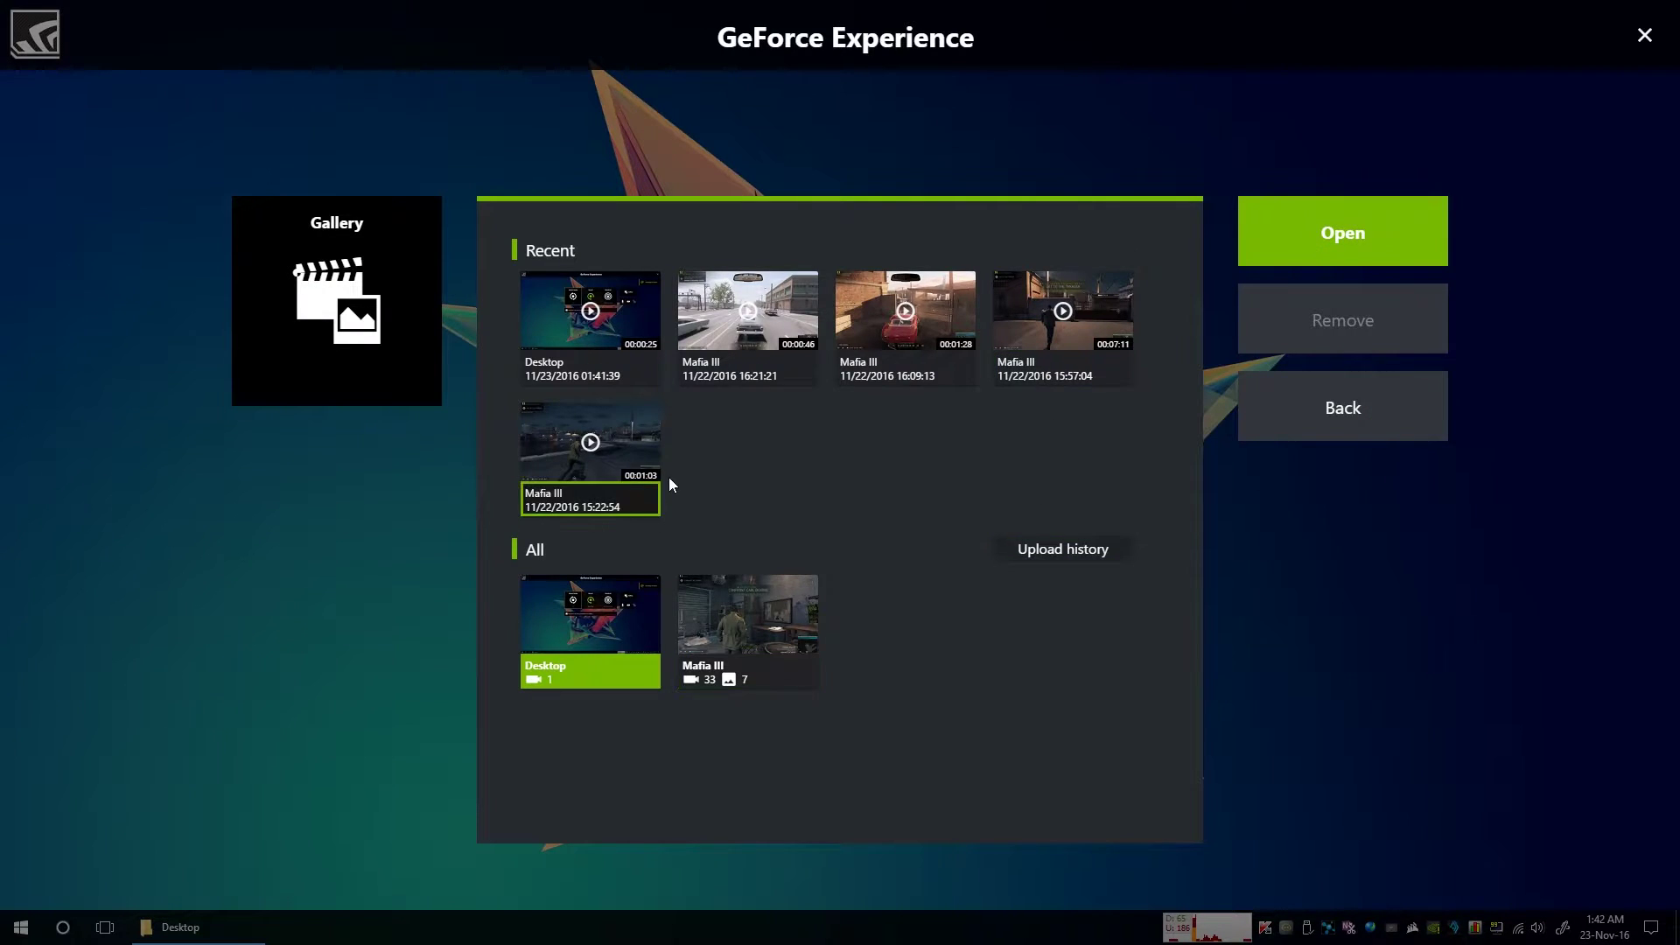
left_click(1383, 425)
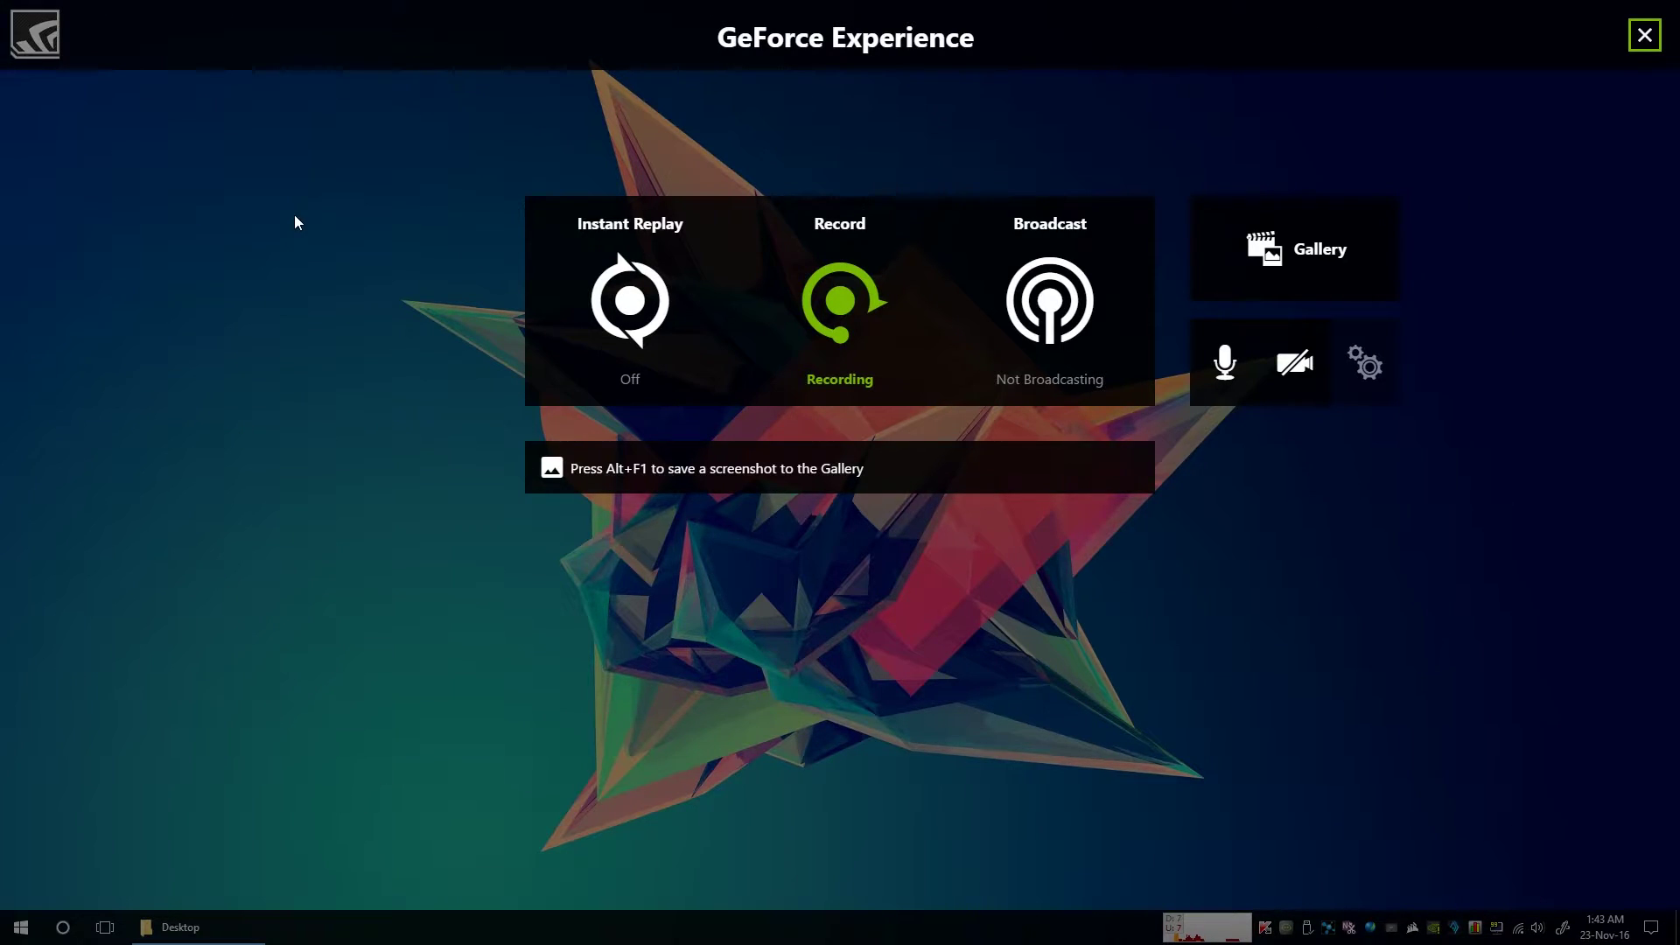
- Close the share overlay and reopen it with Alt+Z
left_click(1644, 39)
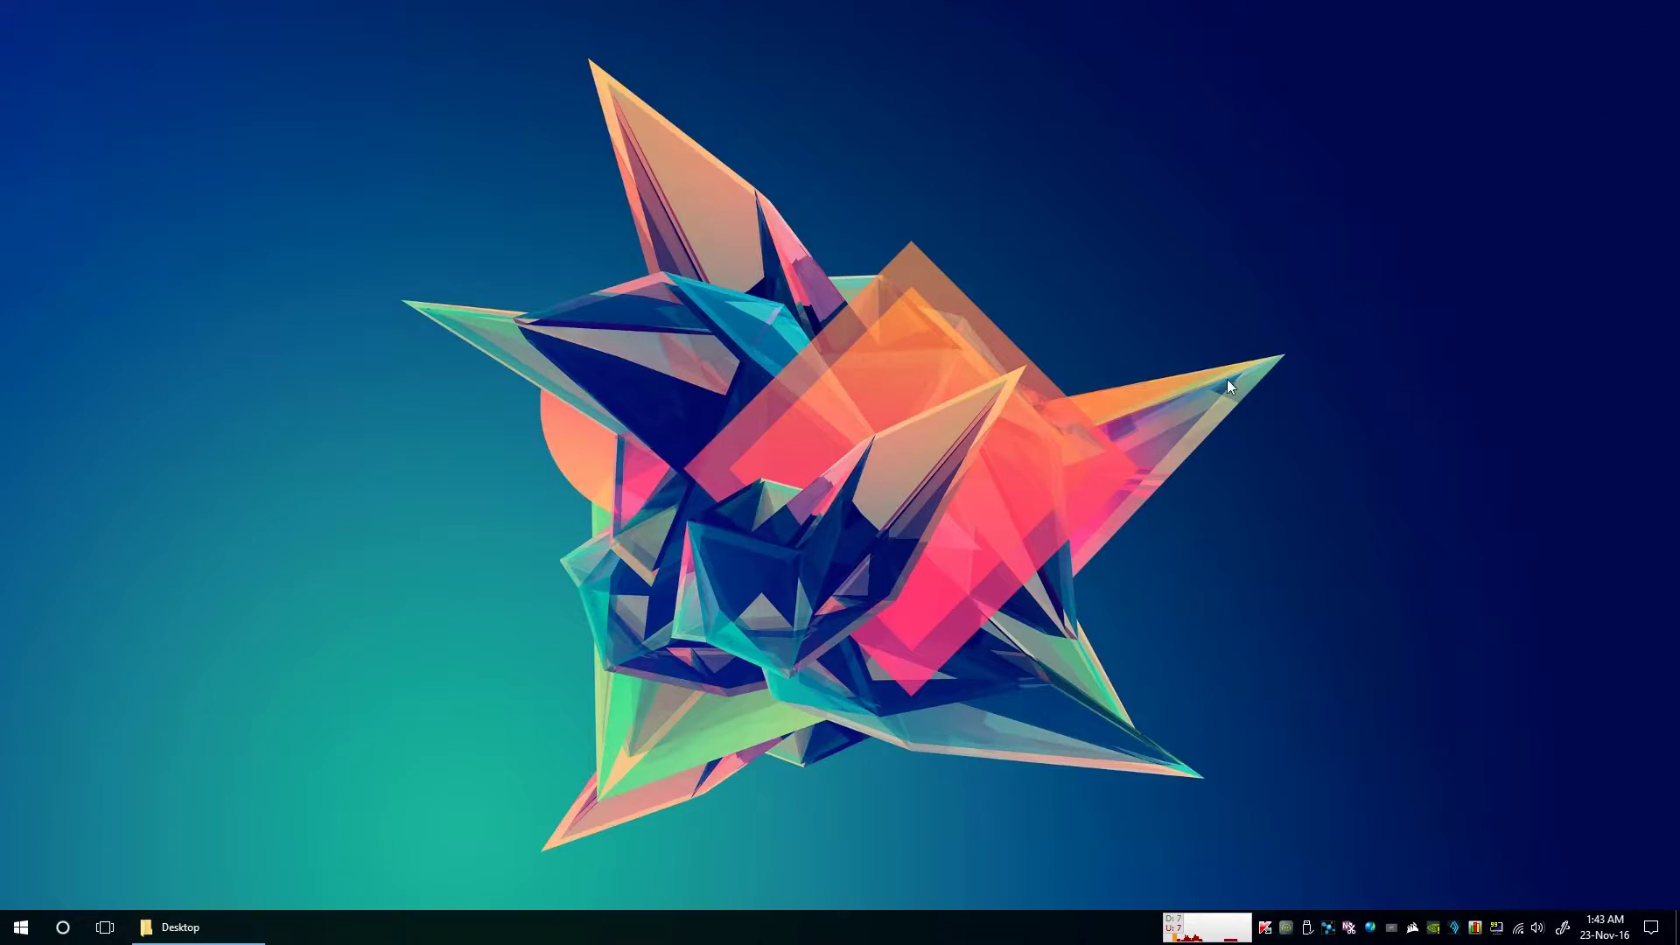
key("alt+z")
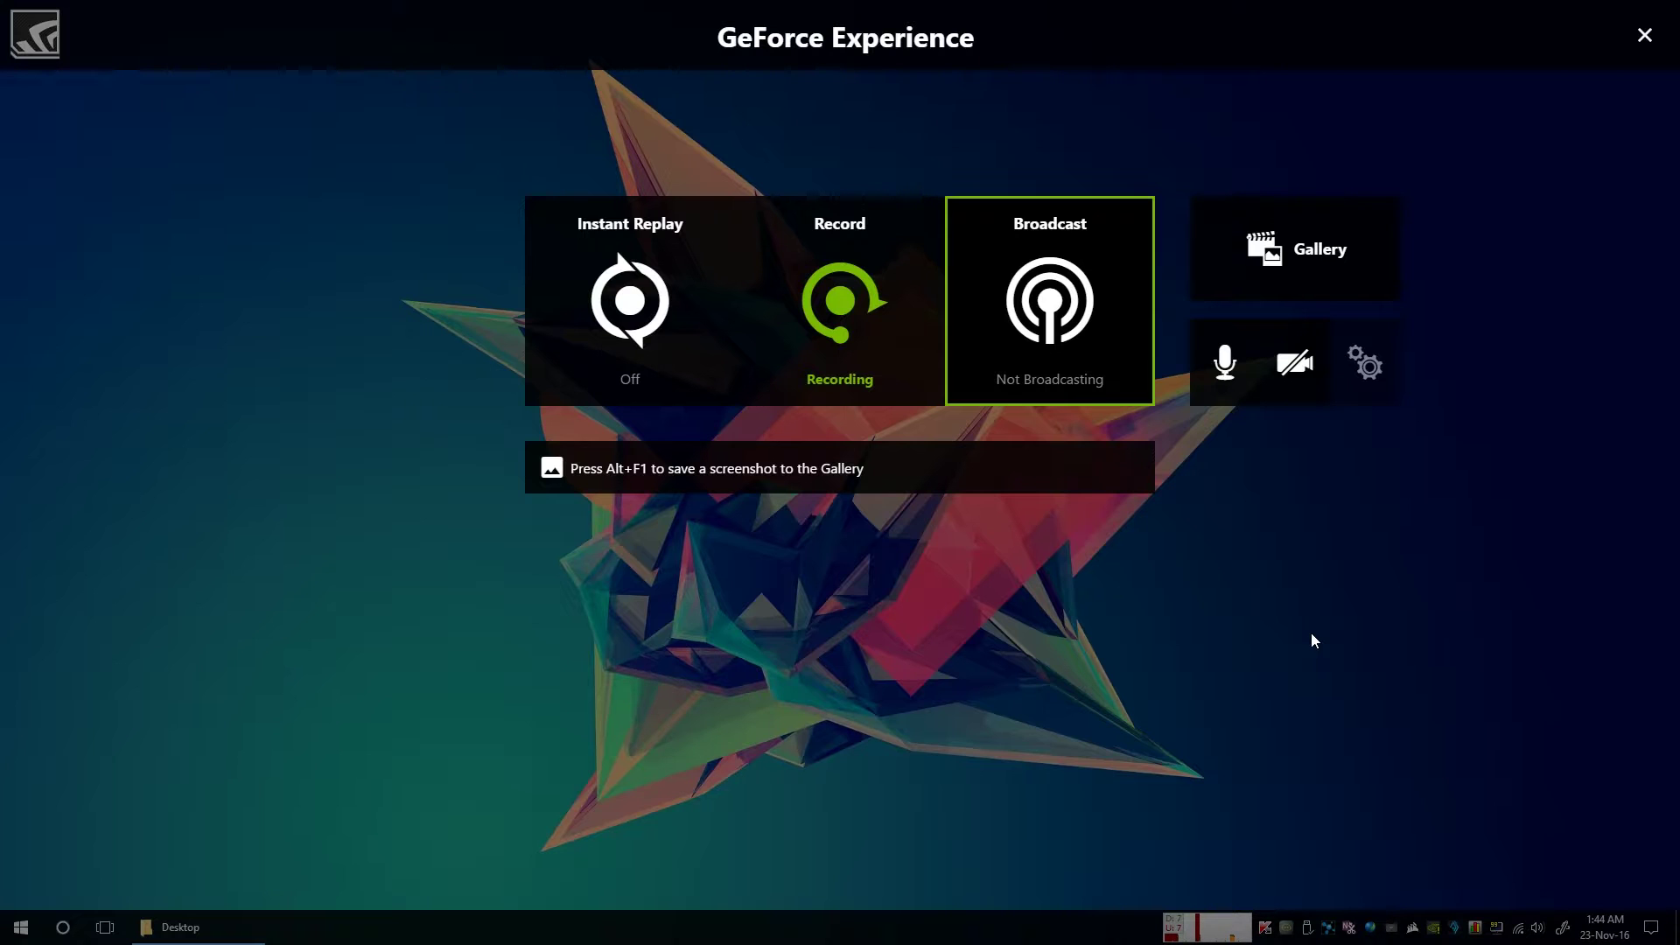
key("Tab")
key("Tab")
key("Tab")
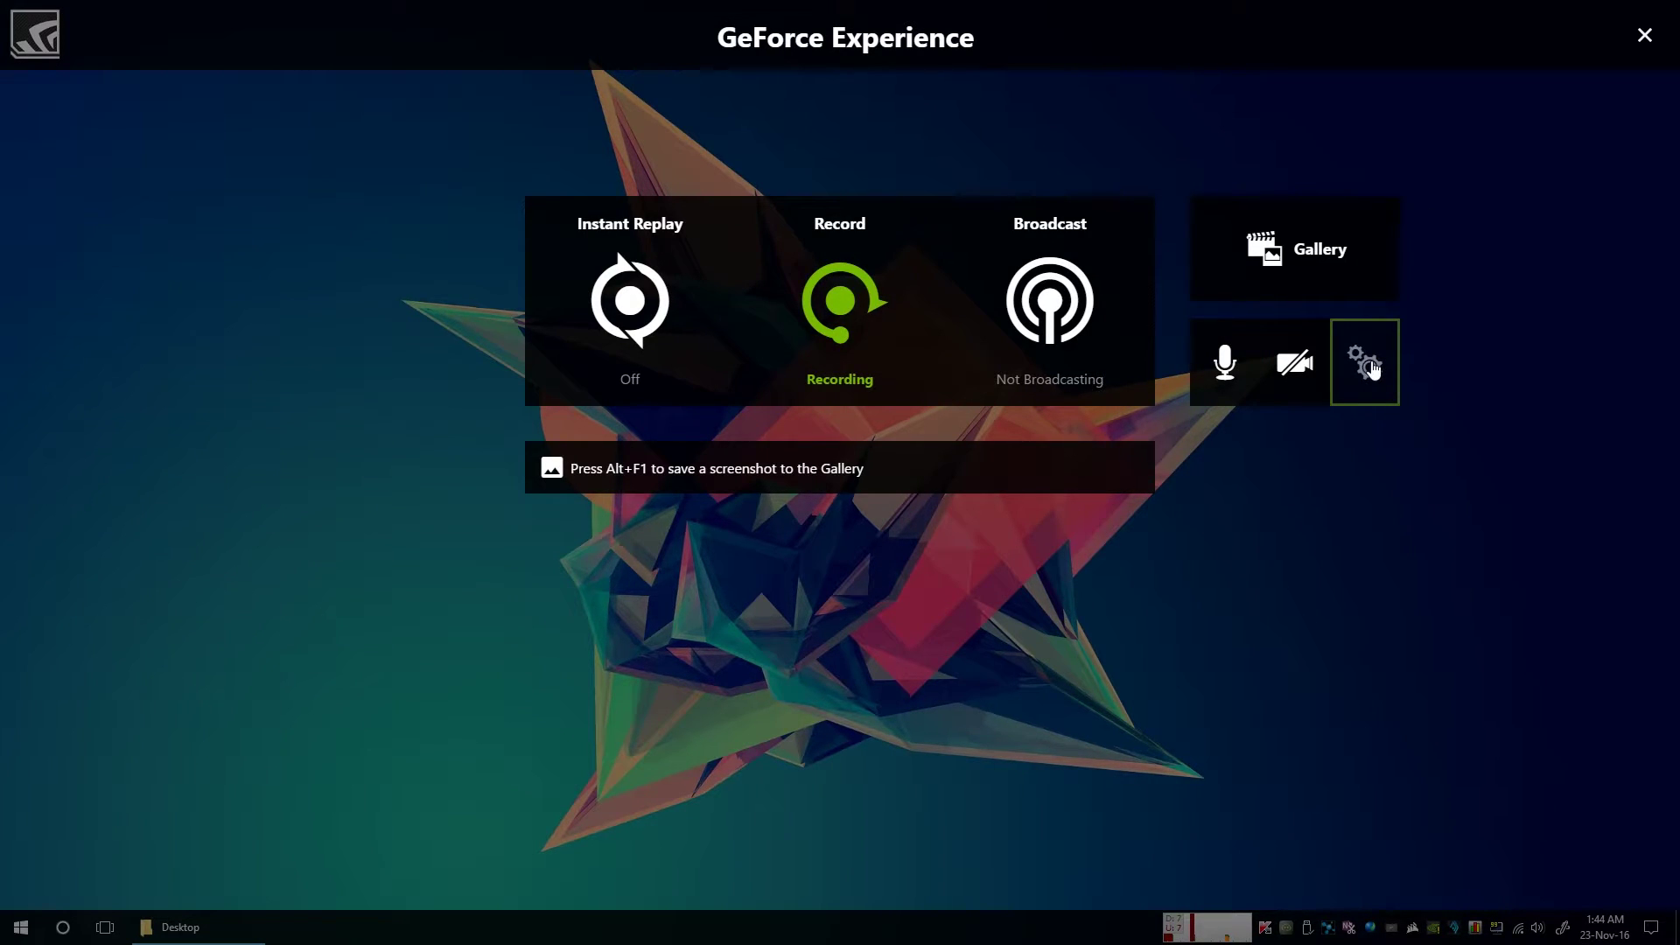
key("Up")
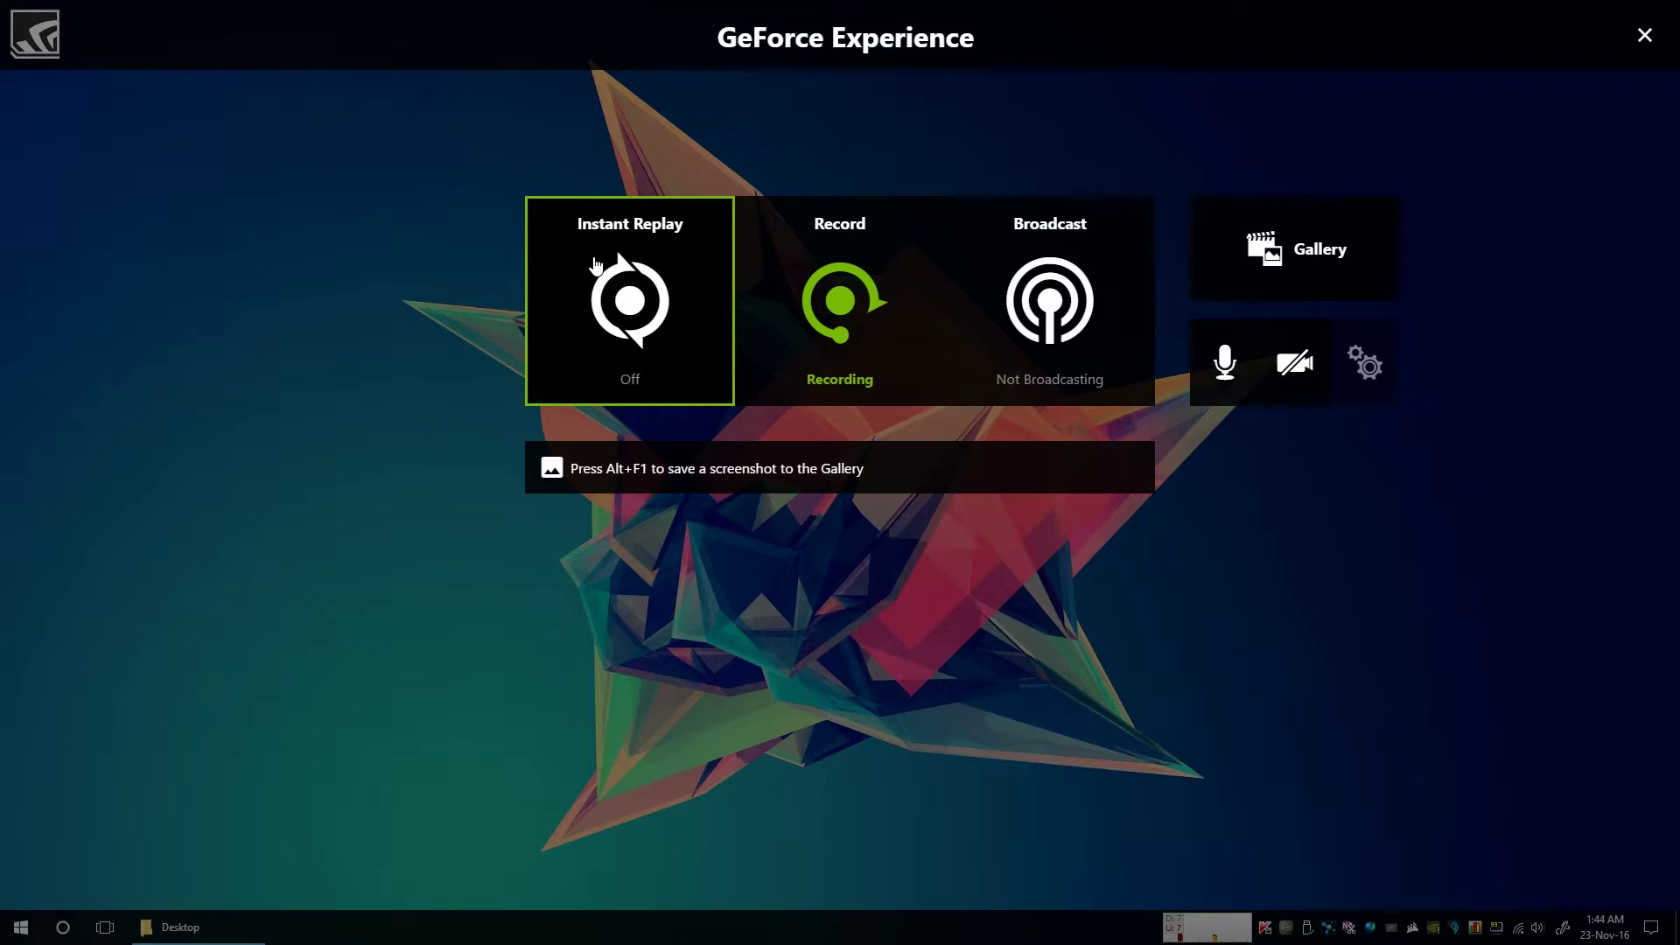
left_click(864, 278)
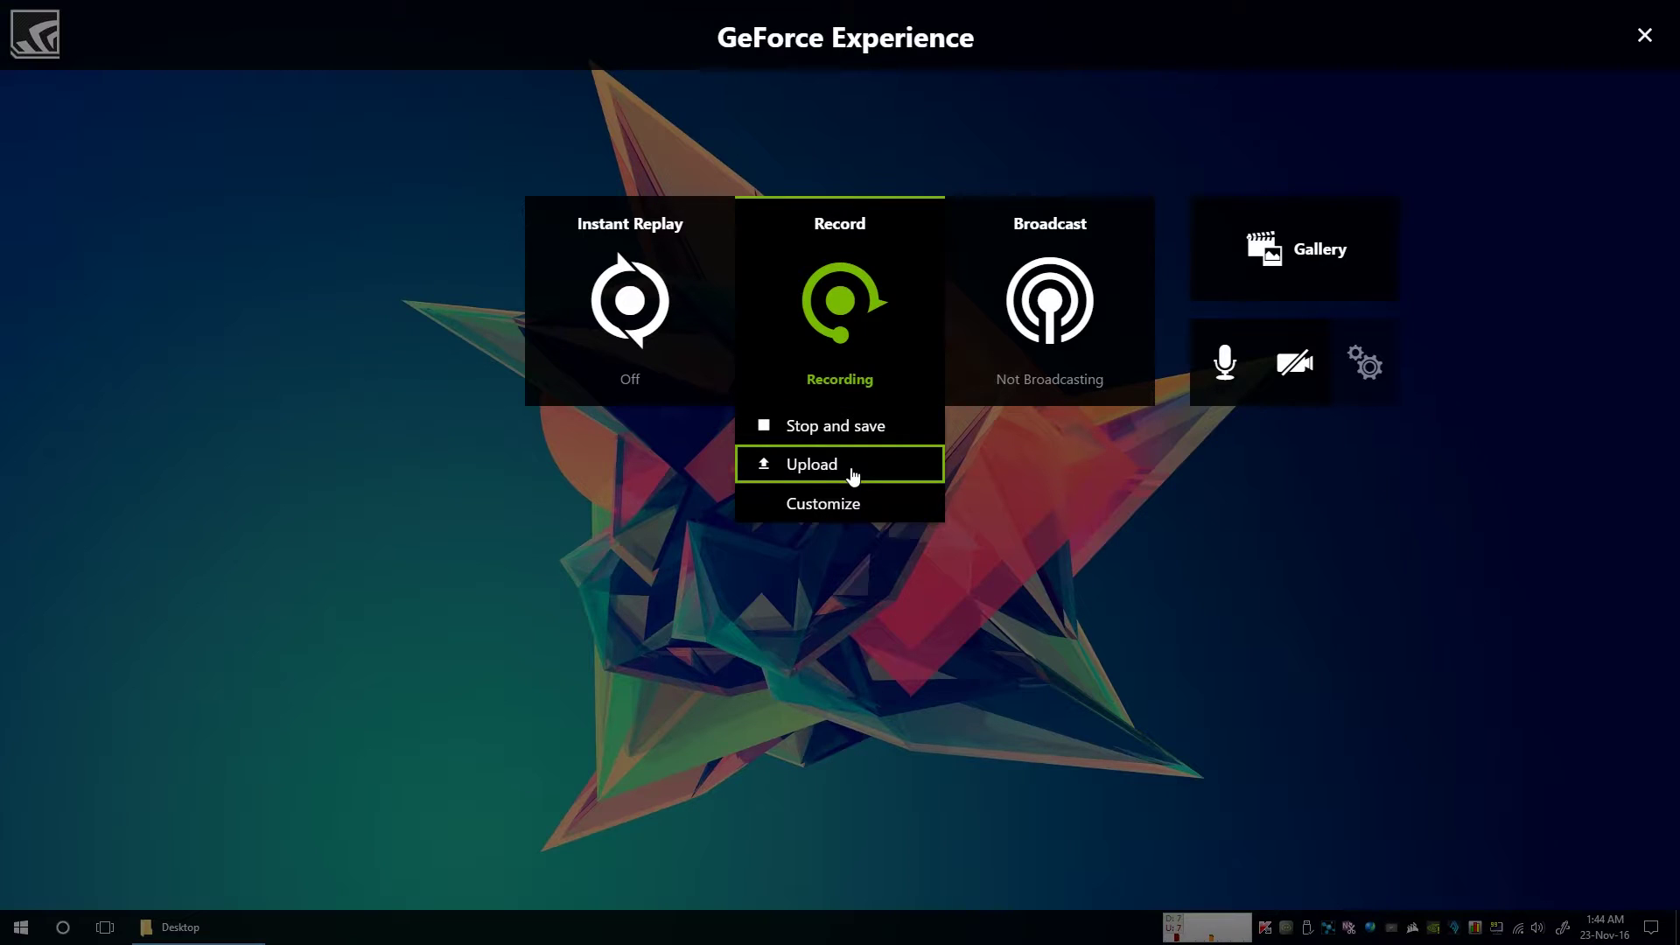
key("Right")
left_click(851, 338)
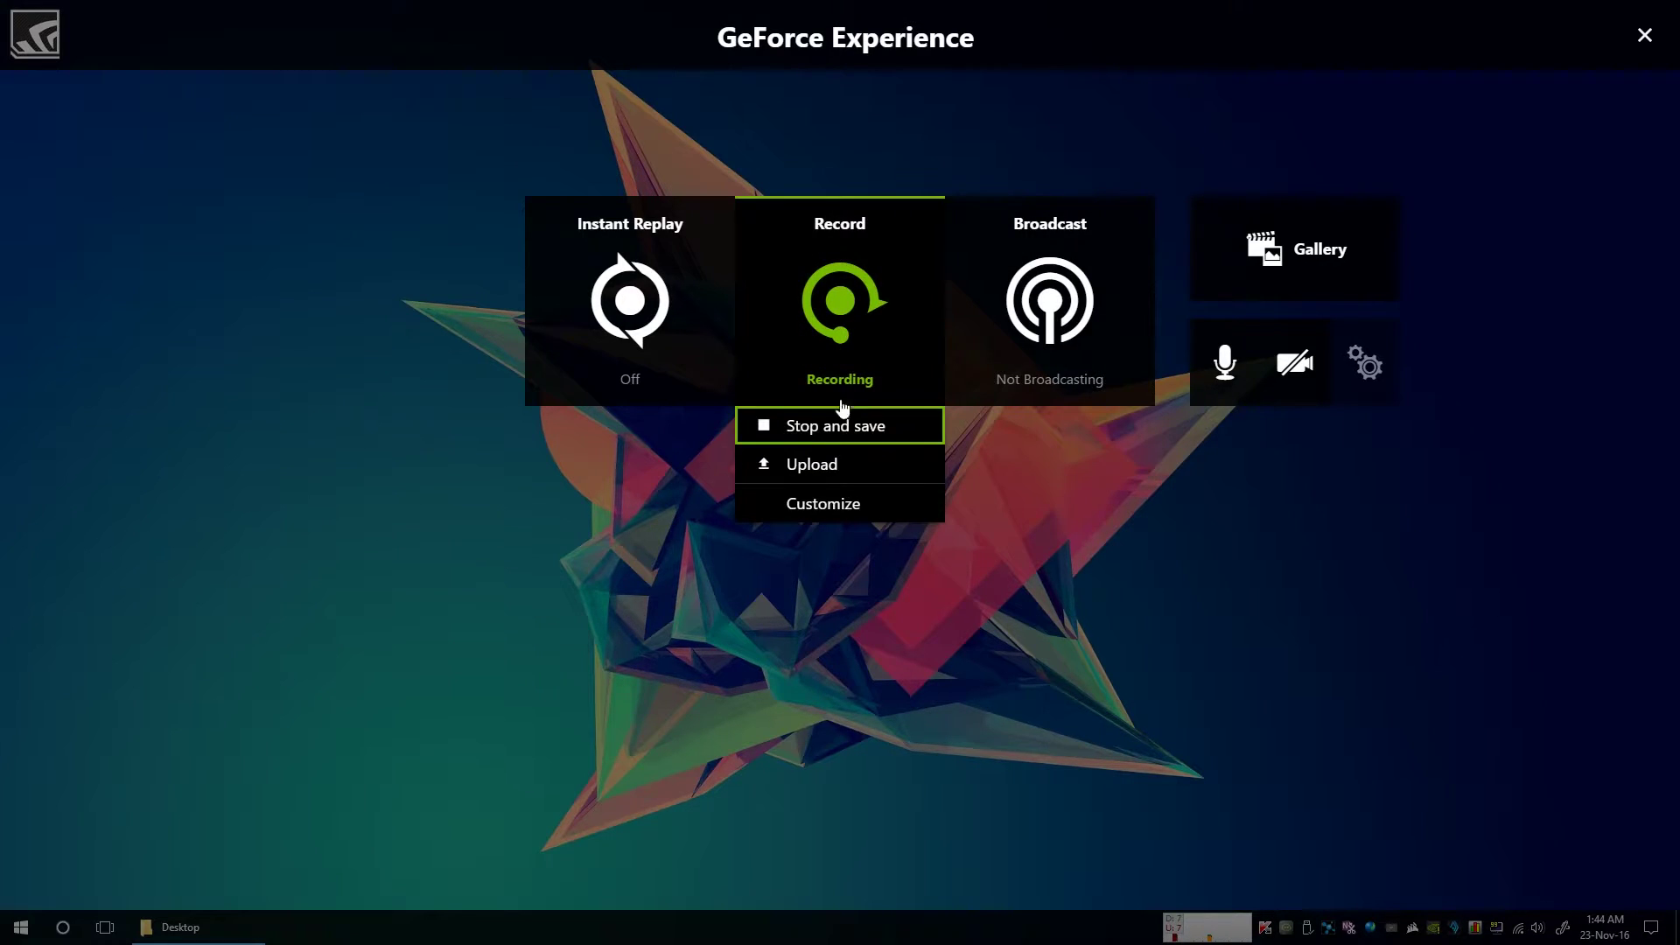
left_click(1059, 322)
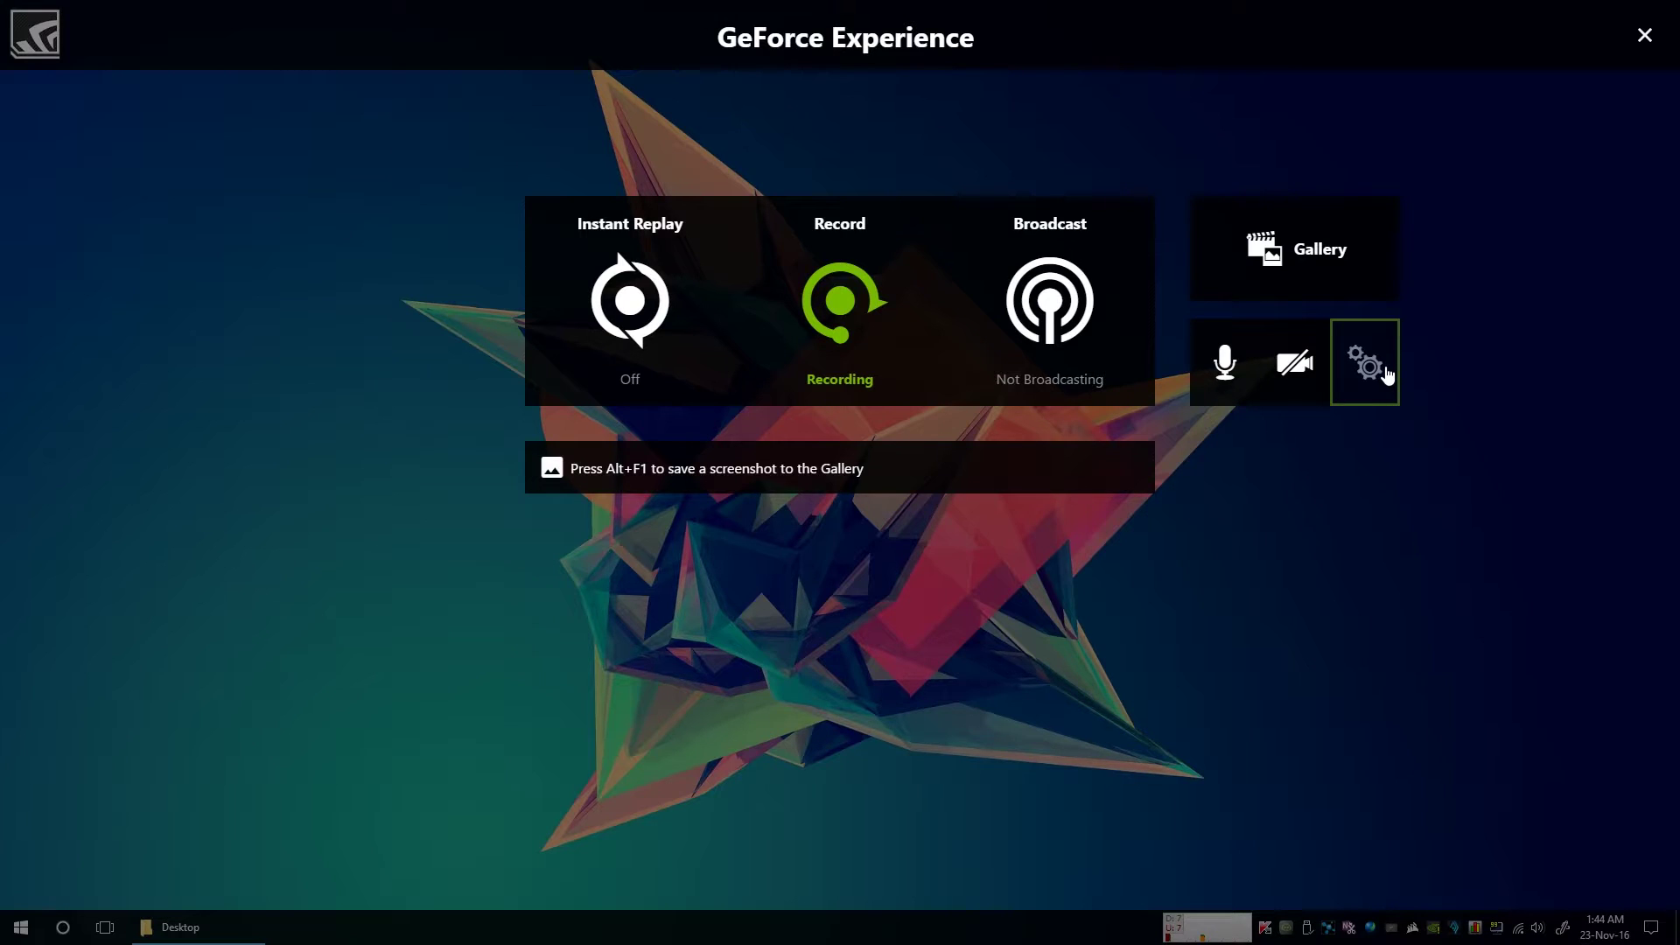
- Review the Broadcast, Record and Instant Replay options, ending on the broadcast options
mouse_move(1041, 298)
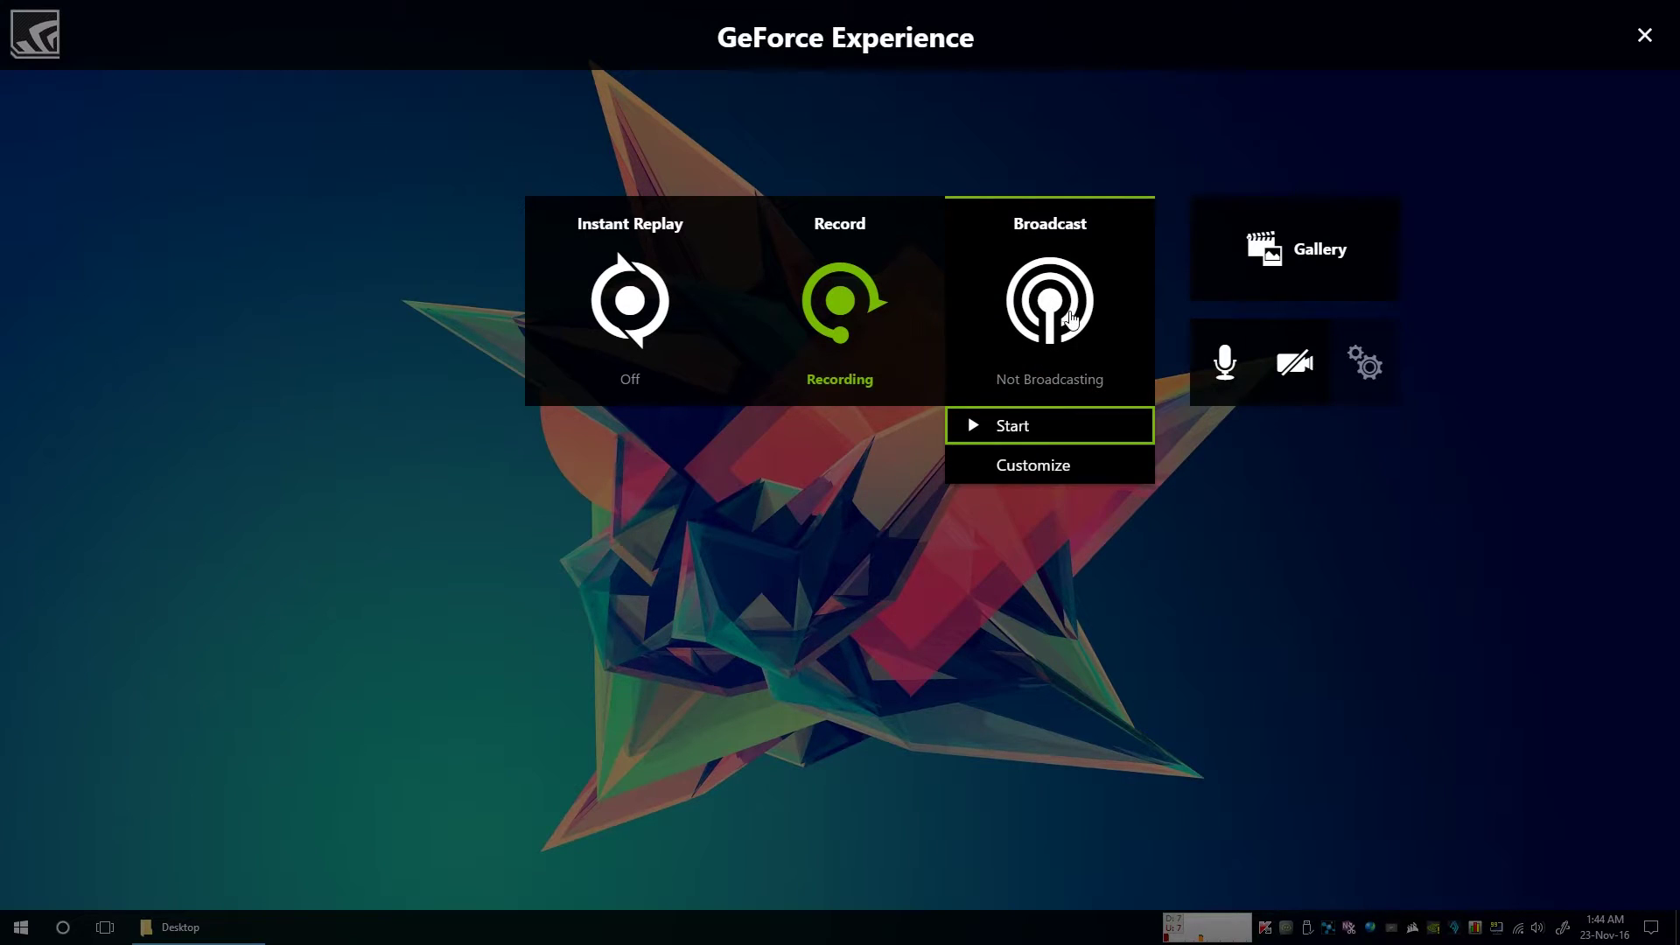
mouse_move(845, 284)
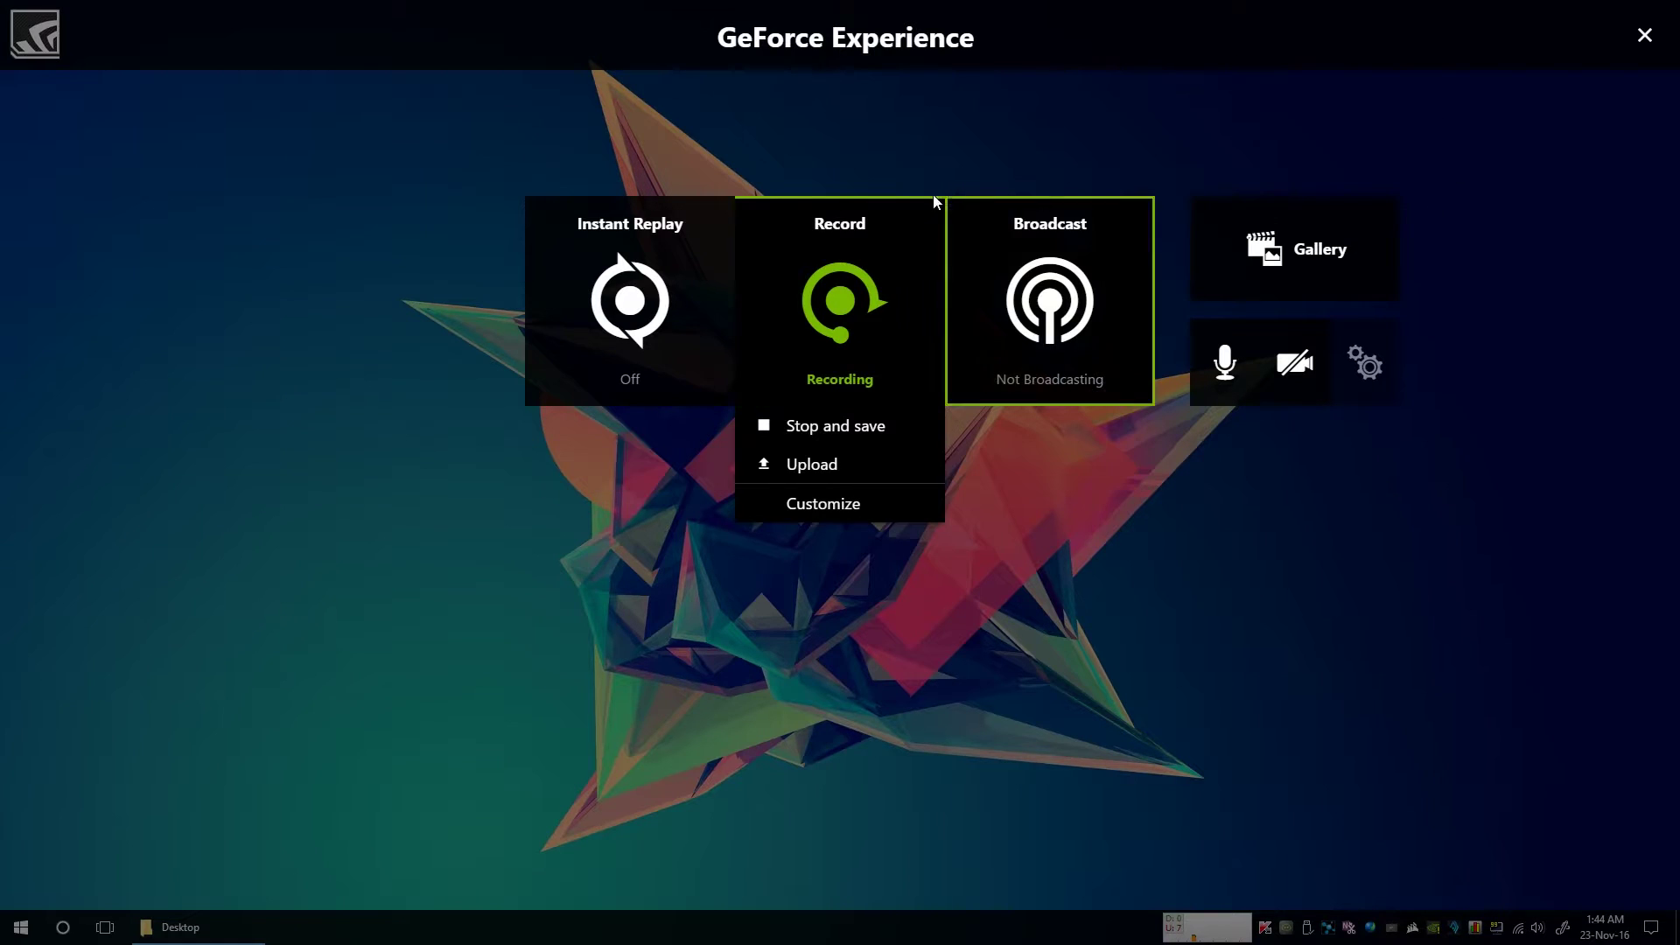
mouse_move(644, 249)
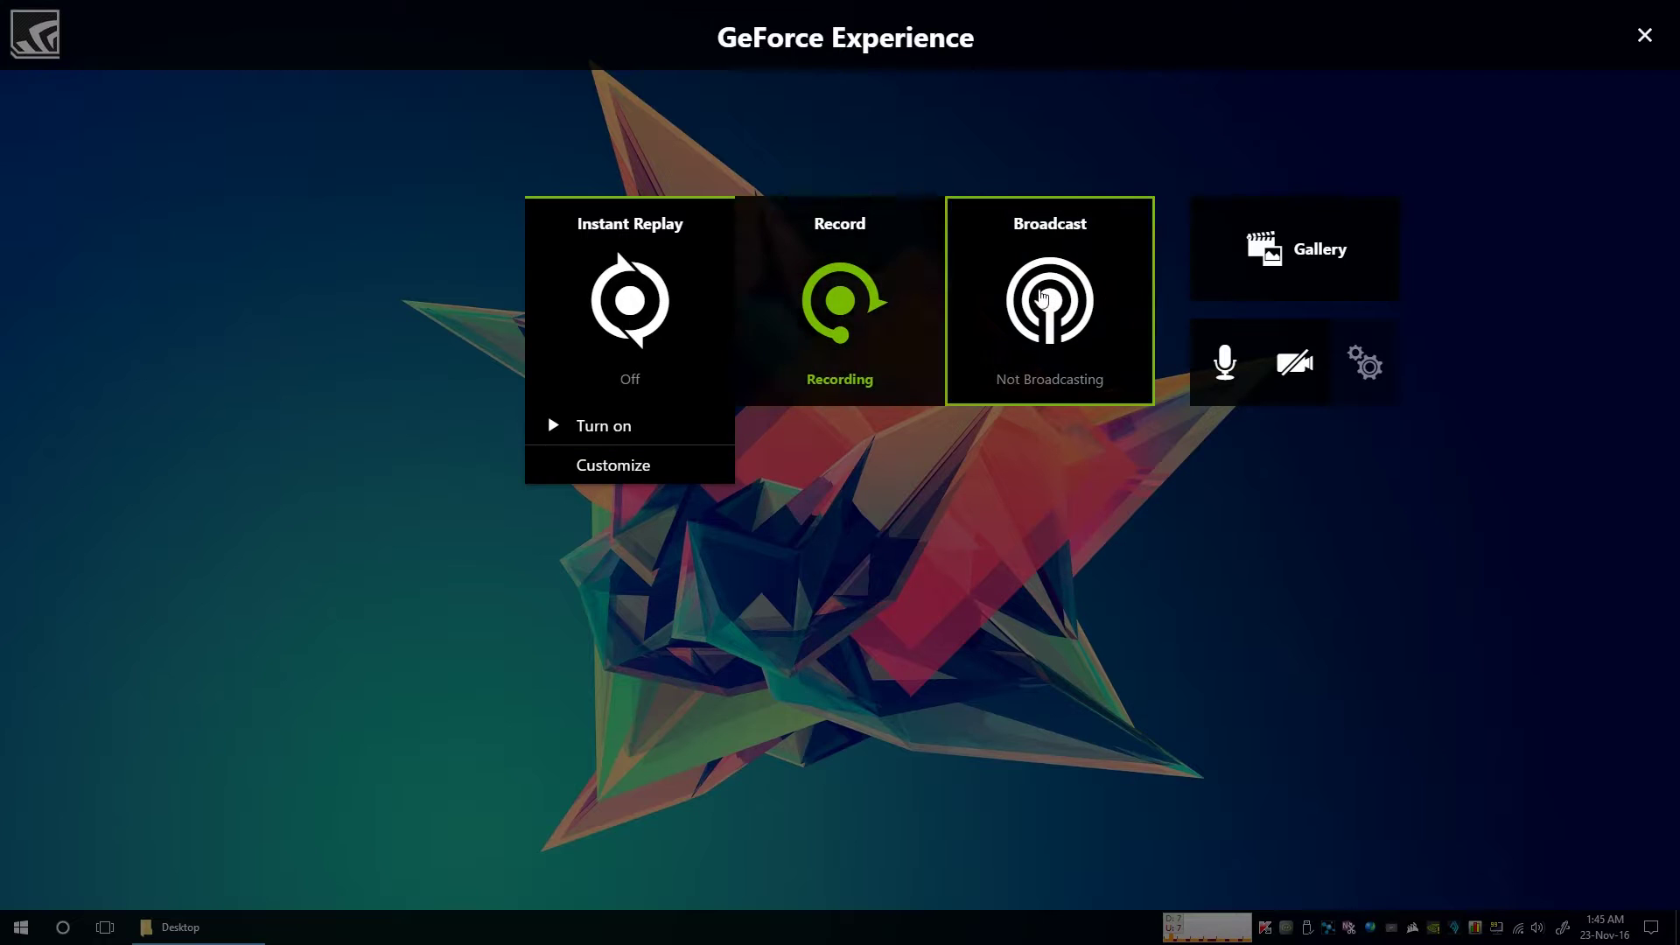
mouse_move(1037, 355)
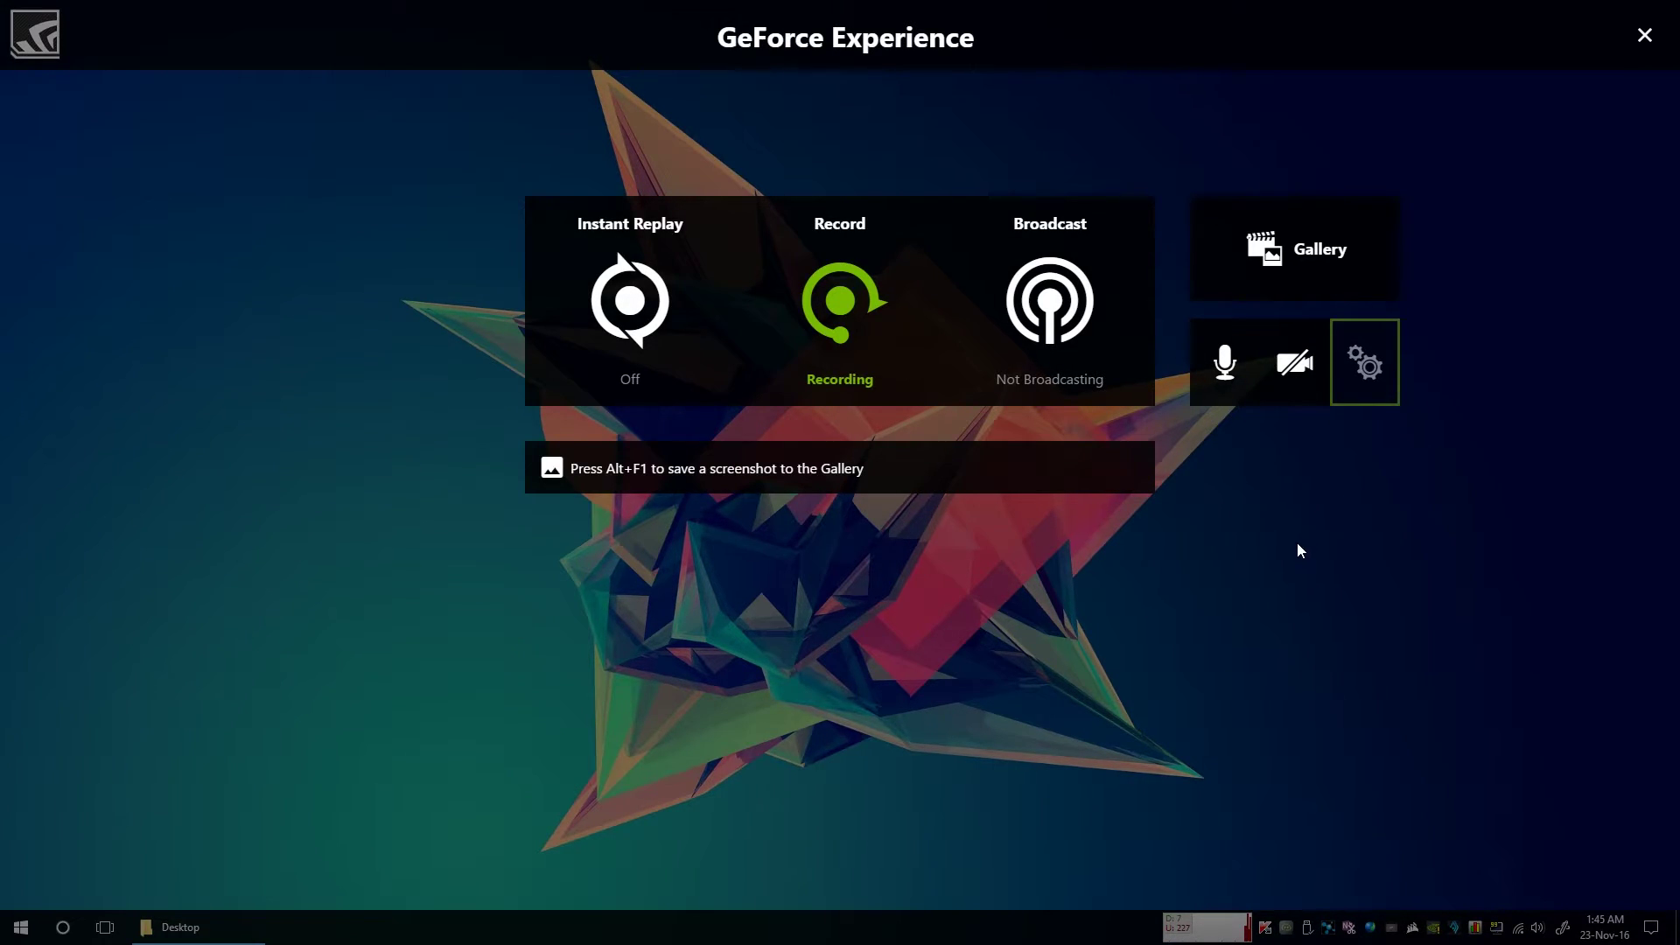
left_click(1109, 402)
- Reopen the overlay with Alt+Z and stop and save the current recording
left_click(1645, 35)
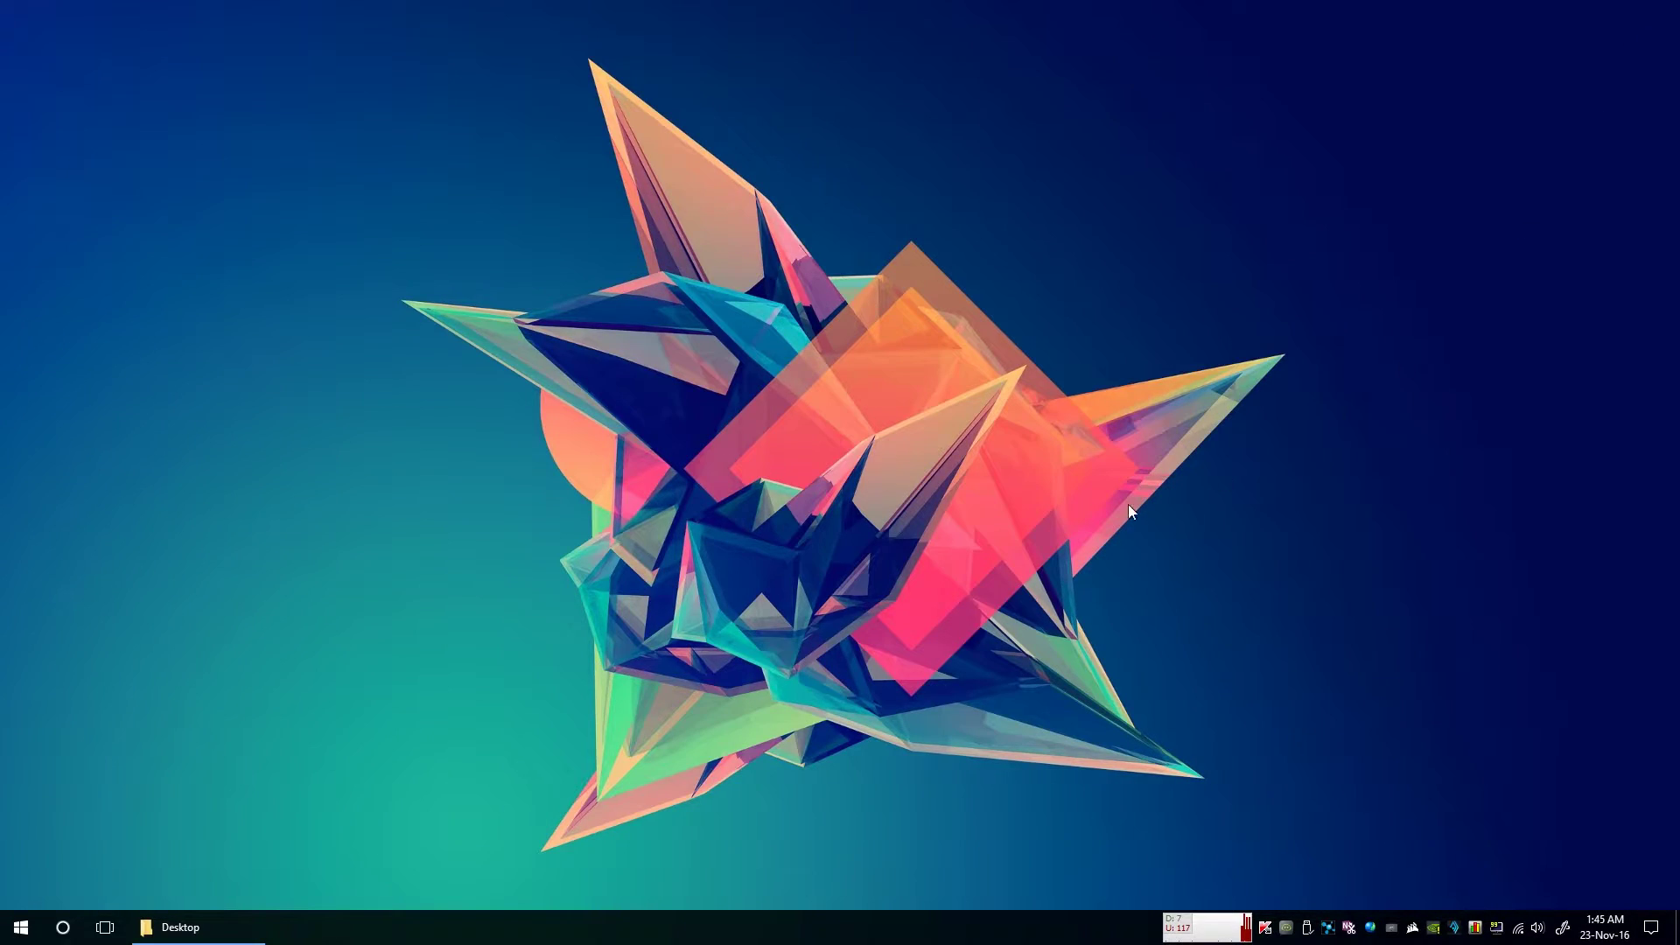
key("alt+z")
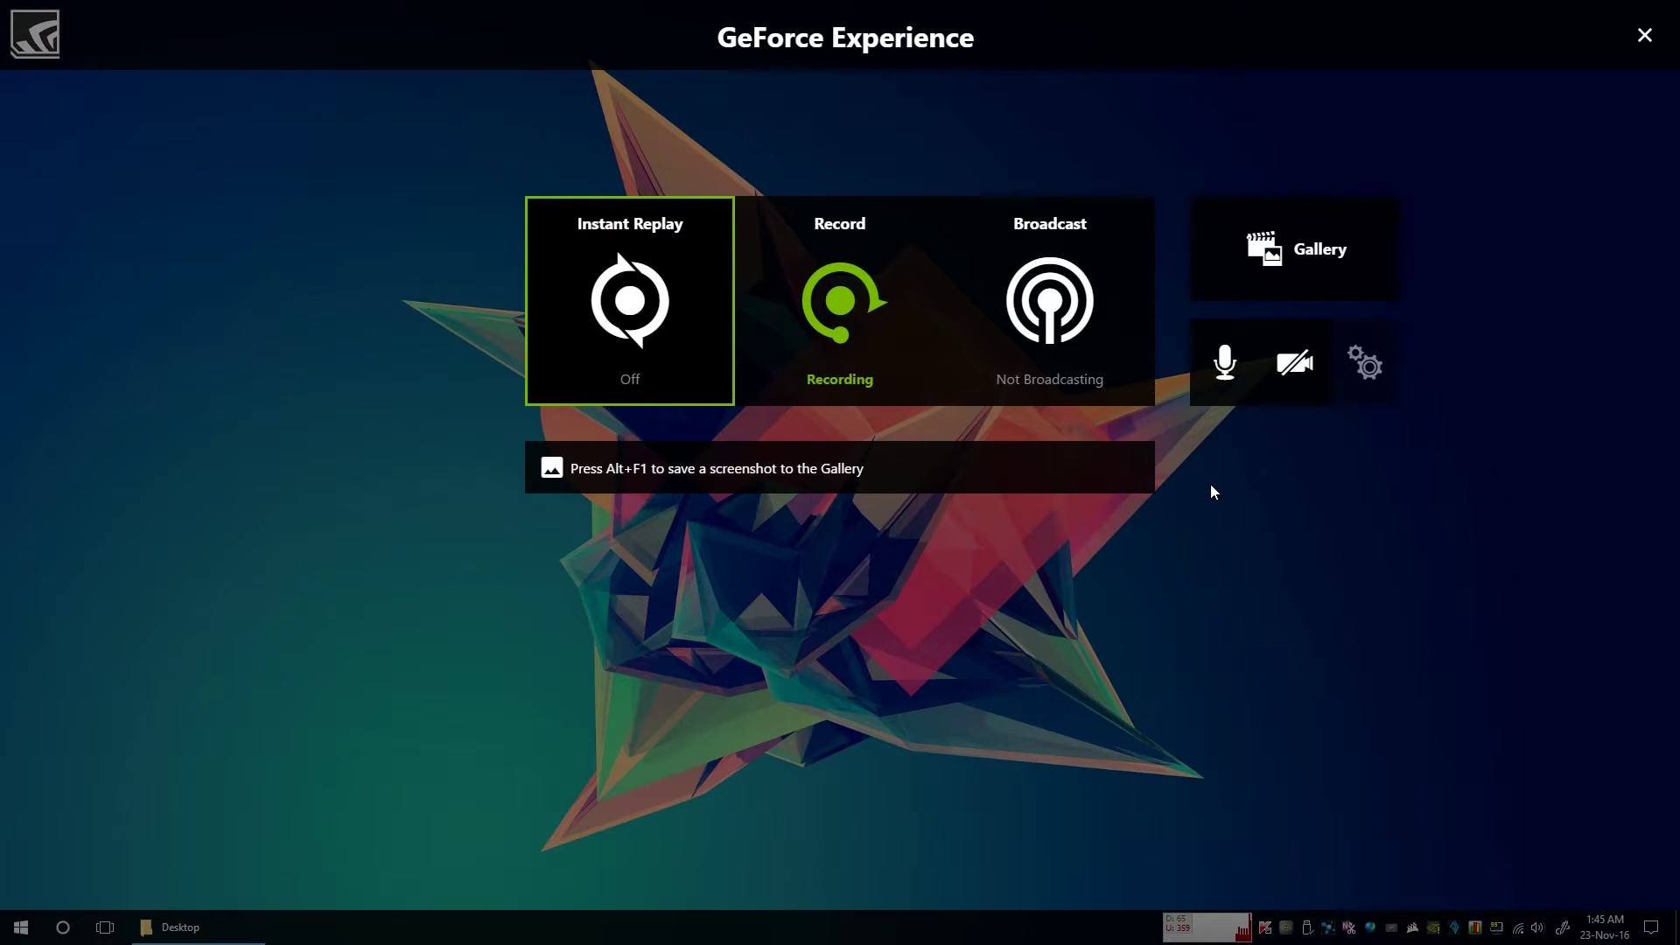
left_click(845, 325)
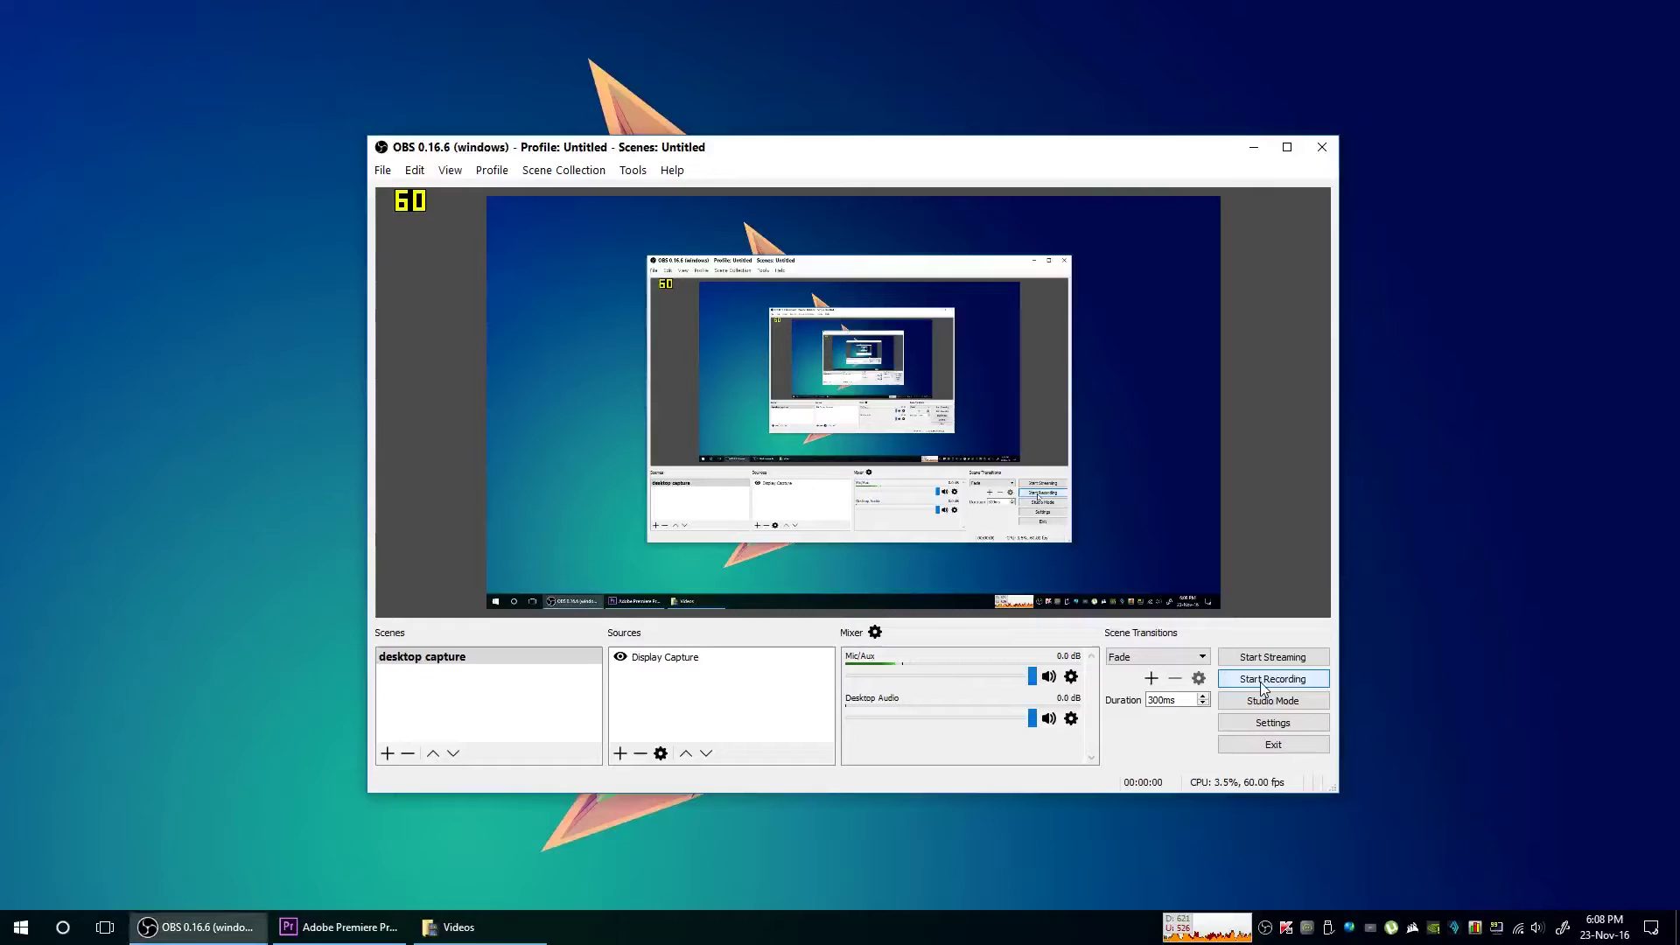
left_click(1262, 683)
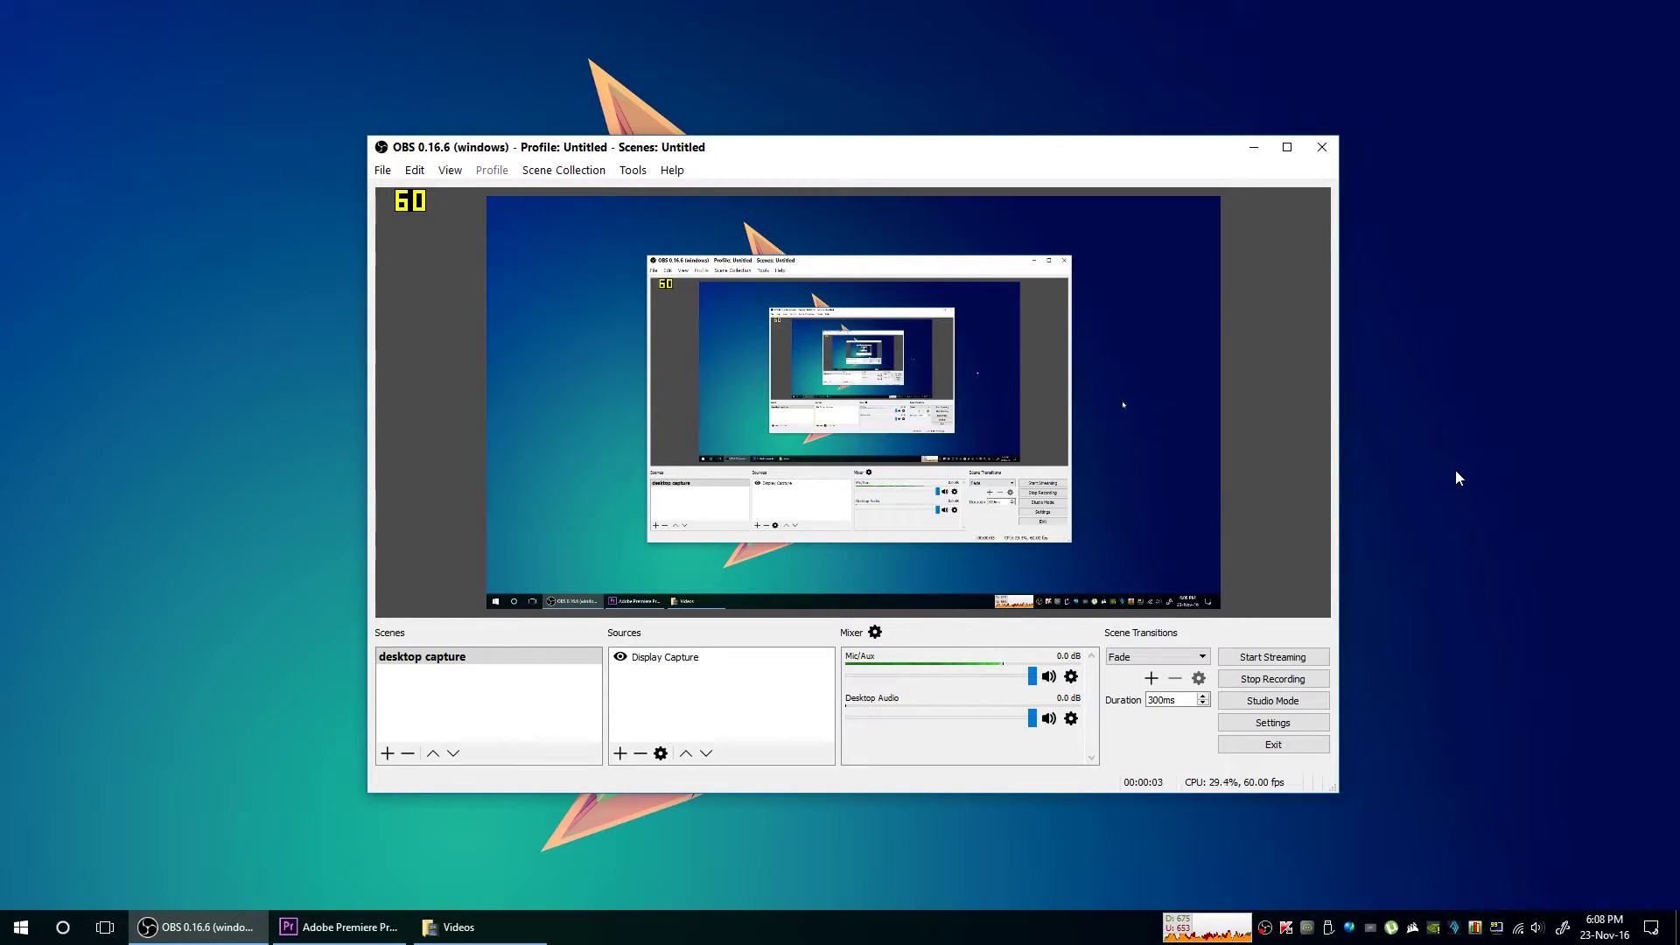
- Nudge the OBS window right, refresh the desktop, and open the overlay with Alt+Z
mouse_move(411, 153)
left_mouse_down()
mouse_move(476, 155)
mouse_move(421, 155)
left_mouse_up()
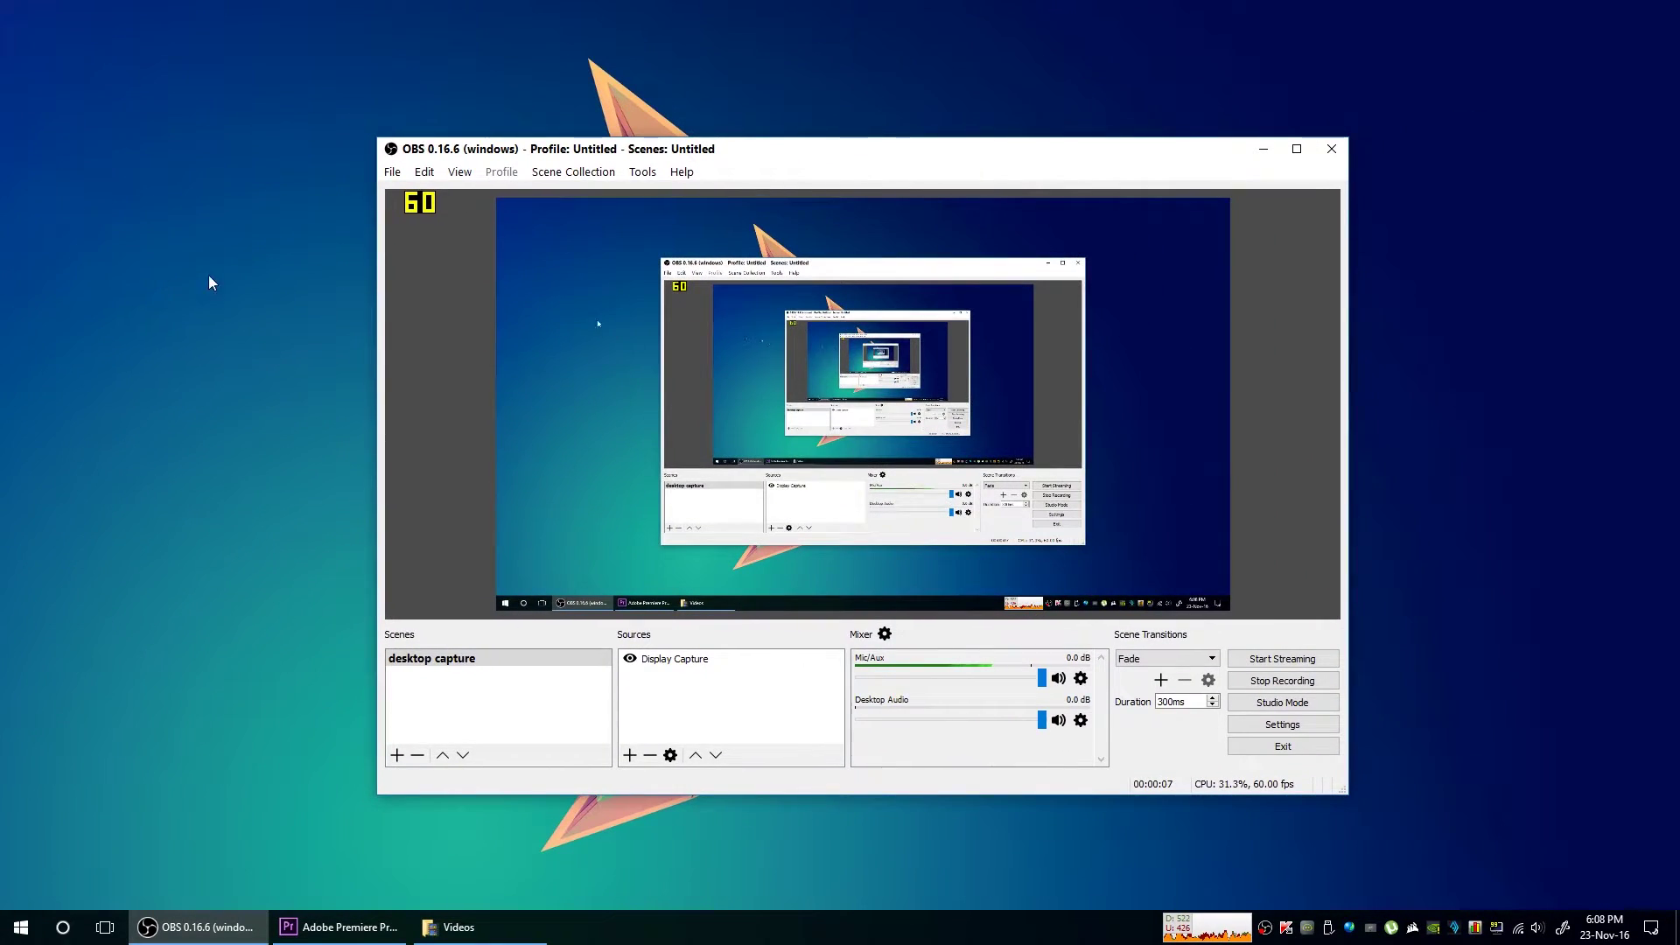
right_click(159, 273)
left_click(225, 329)
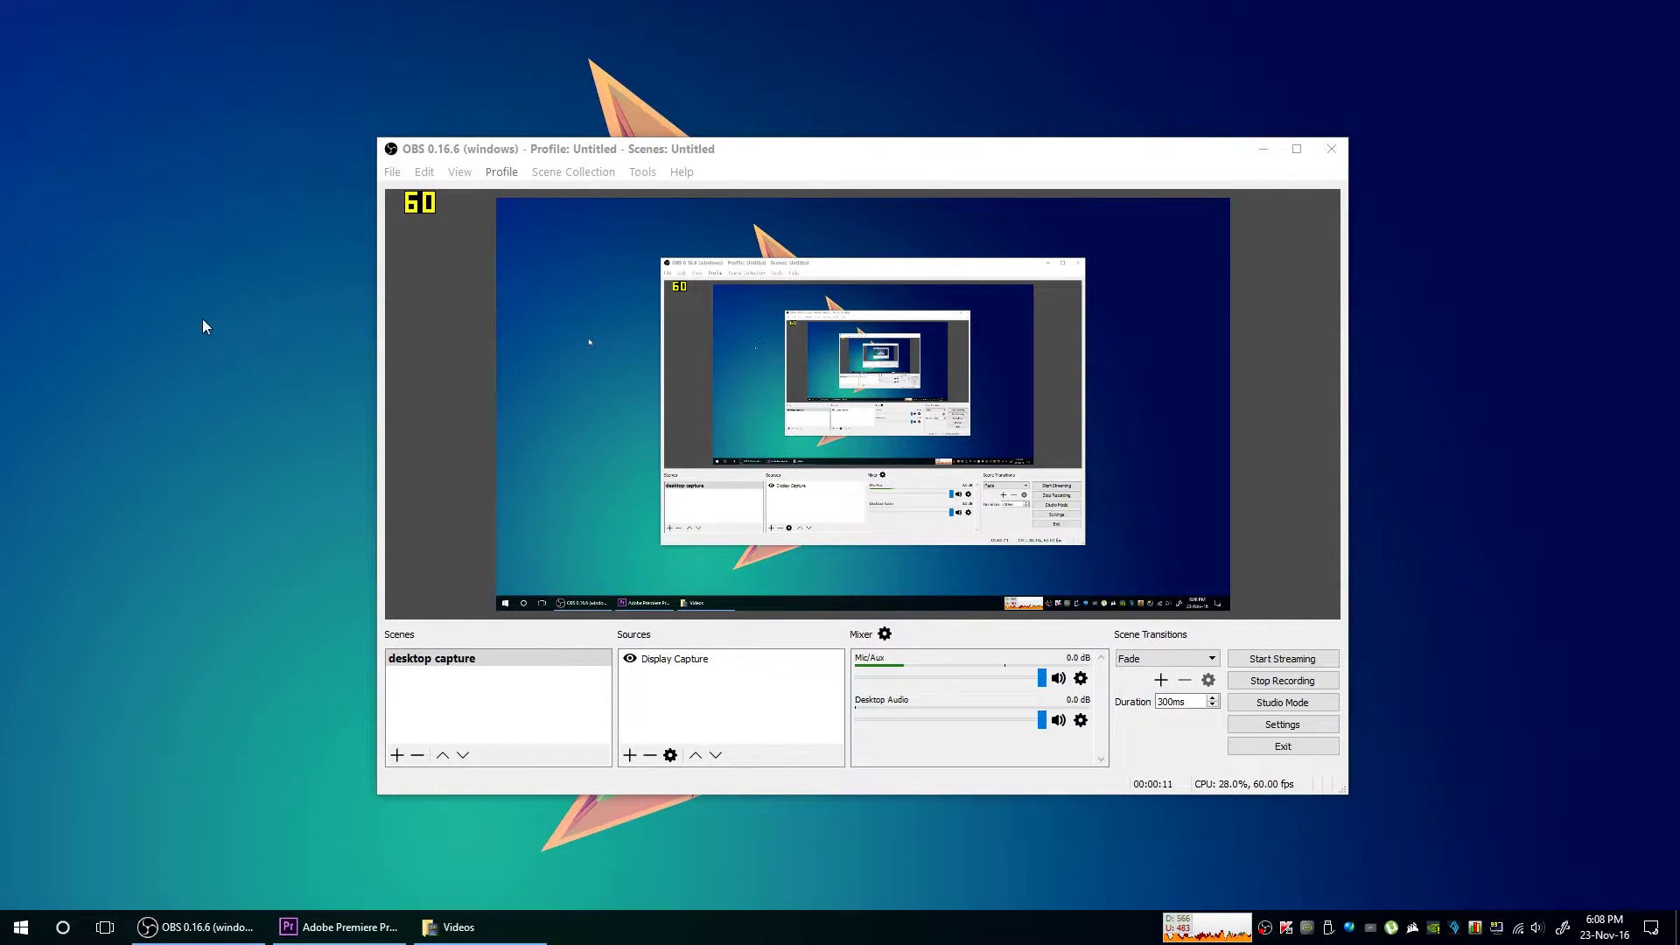
key("alt+z")
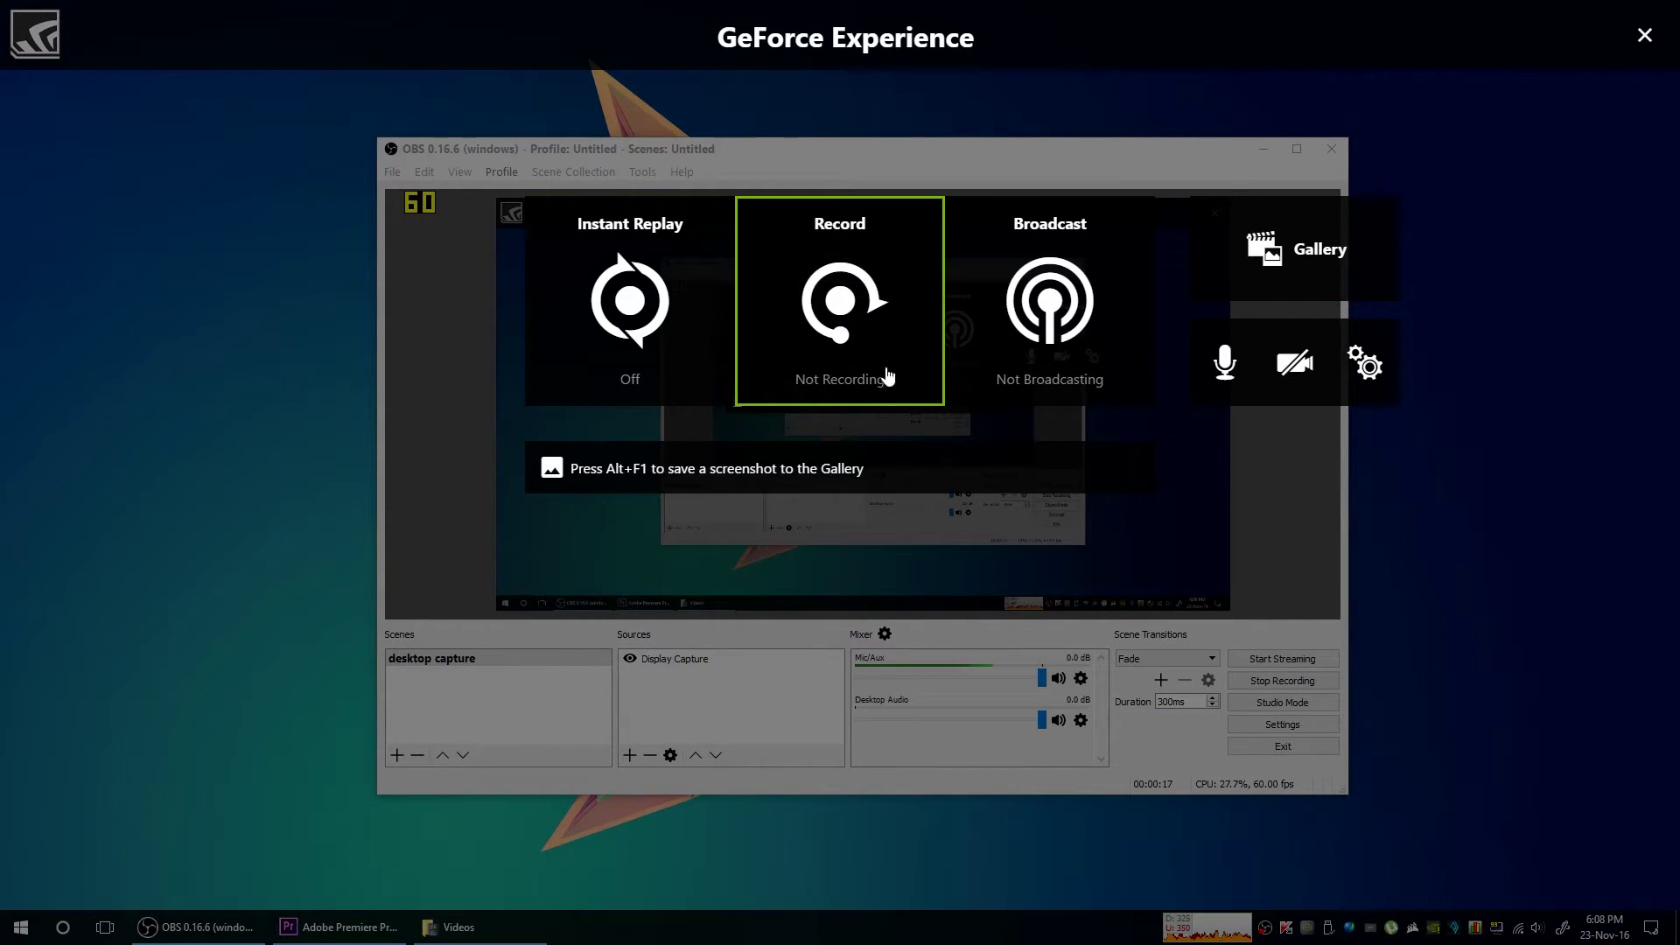
- Show the new-recording options, then close and reopen the share overlay
left_click(831, 299)
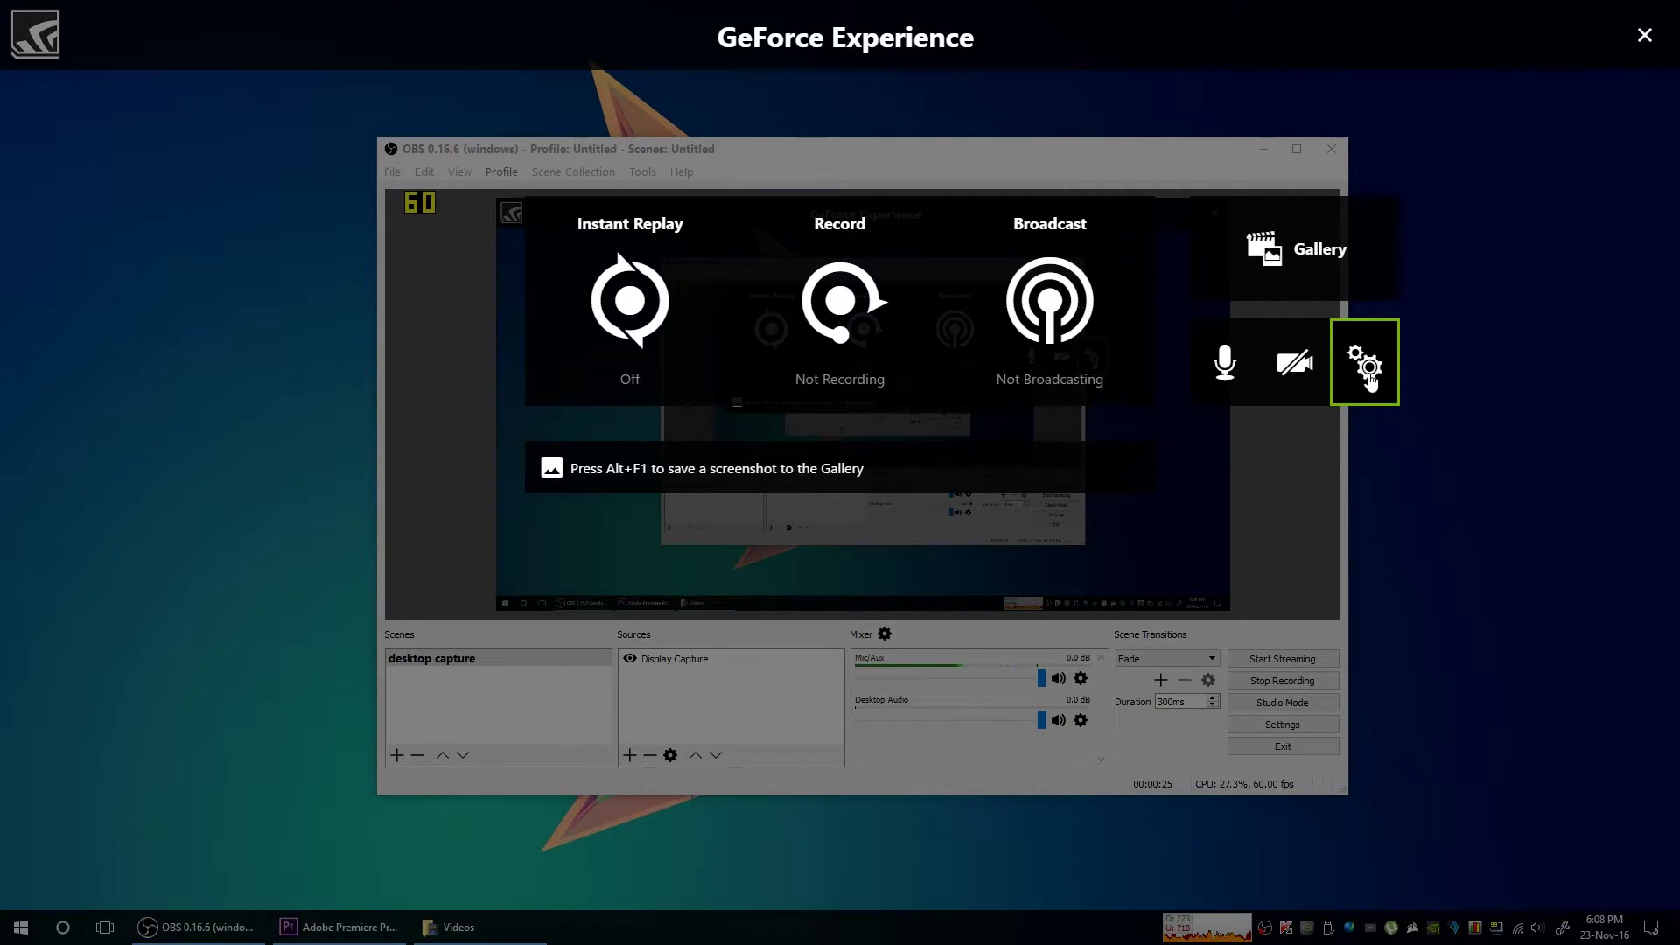
left_click(1645, 35)
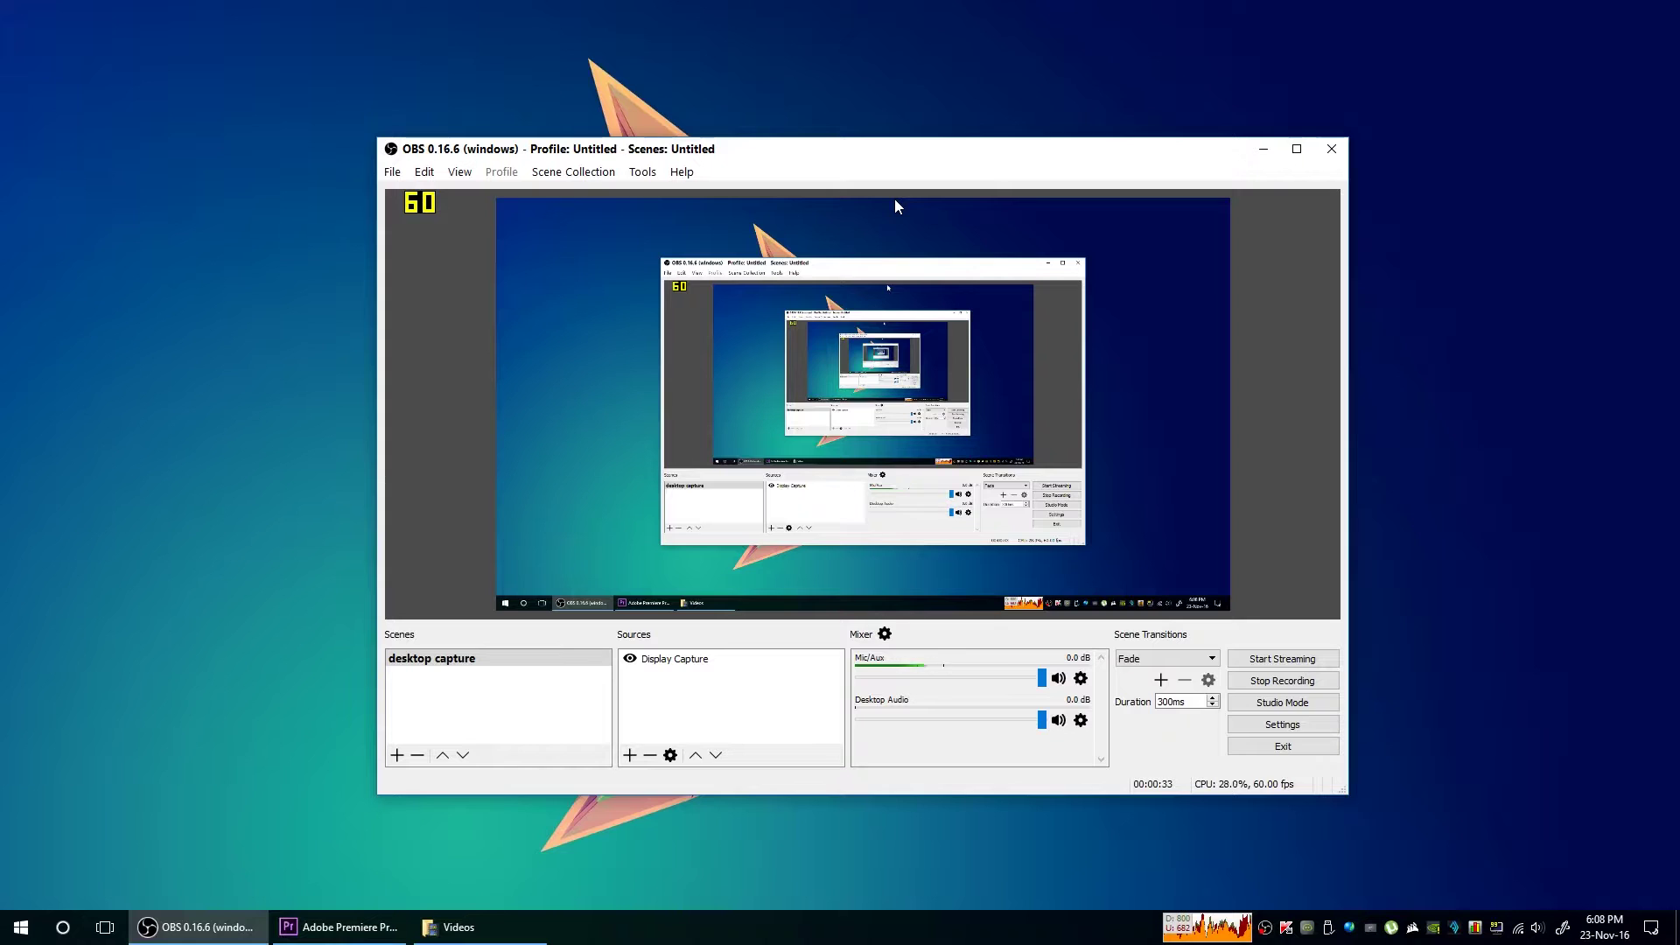
key("alt+z")
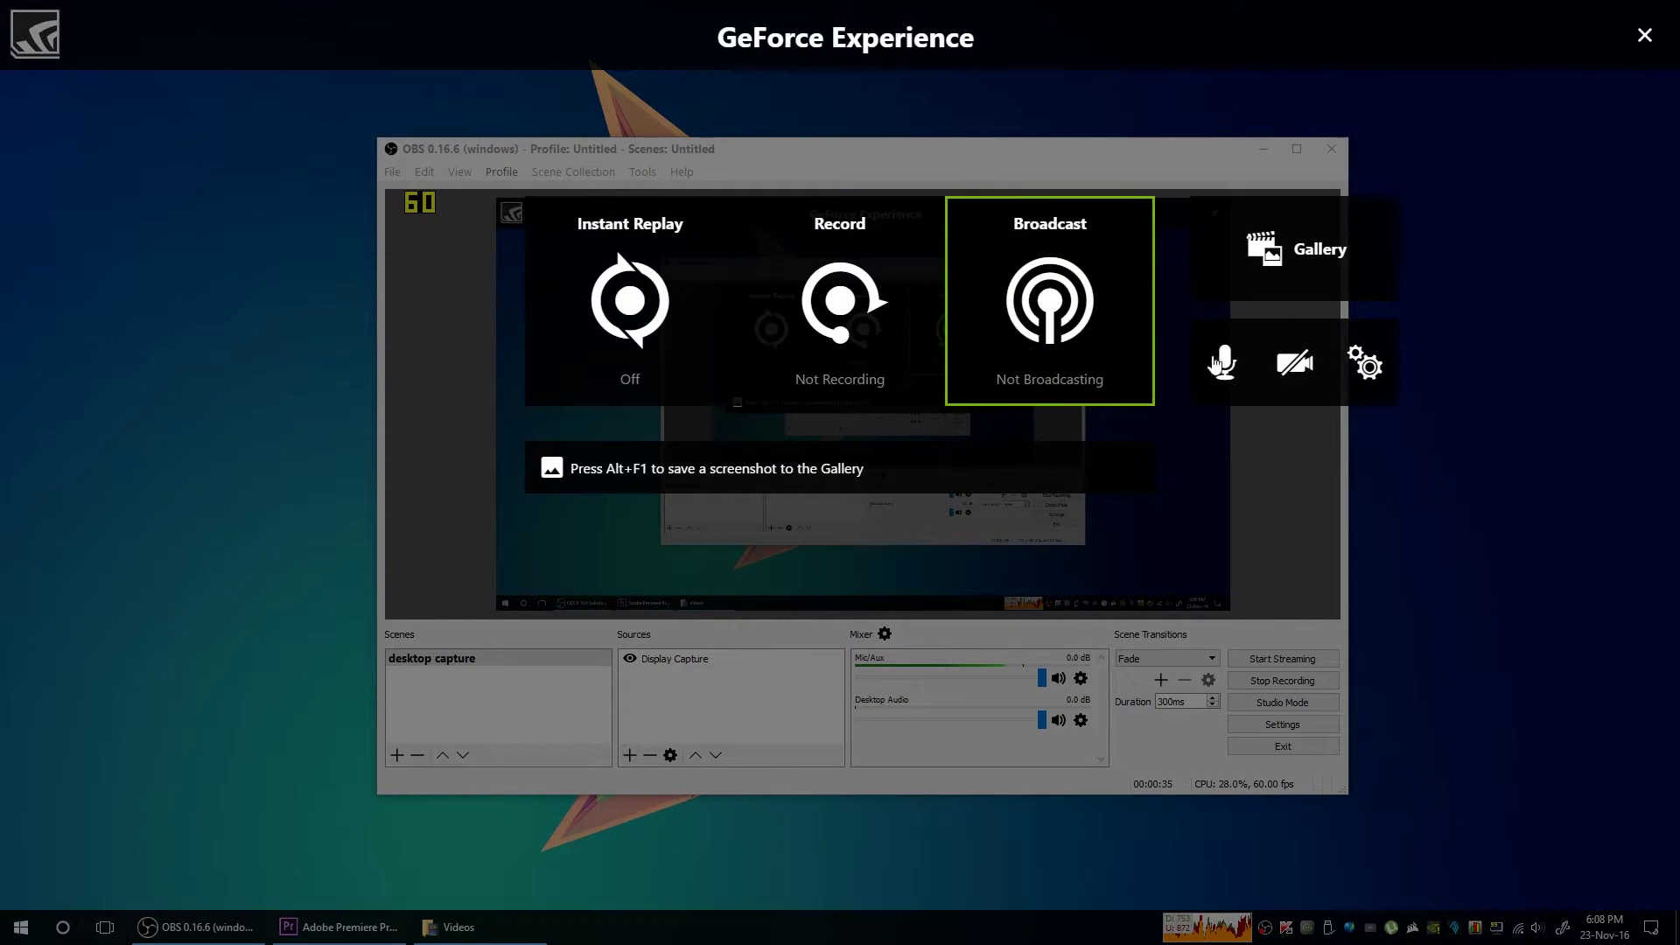
- Check connected accounts in Preferences > Connect, then show Broadcast's Start option
left_click(1364, 364)
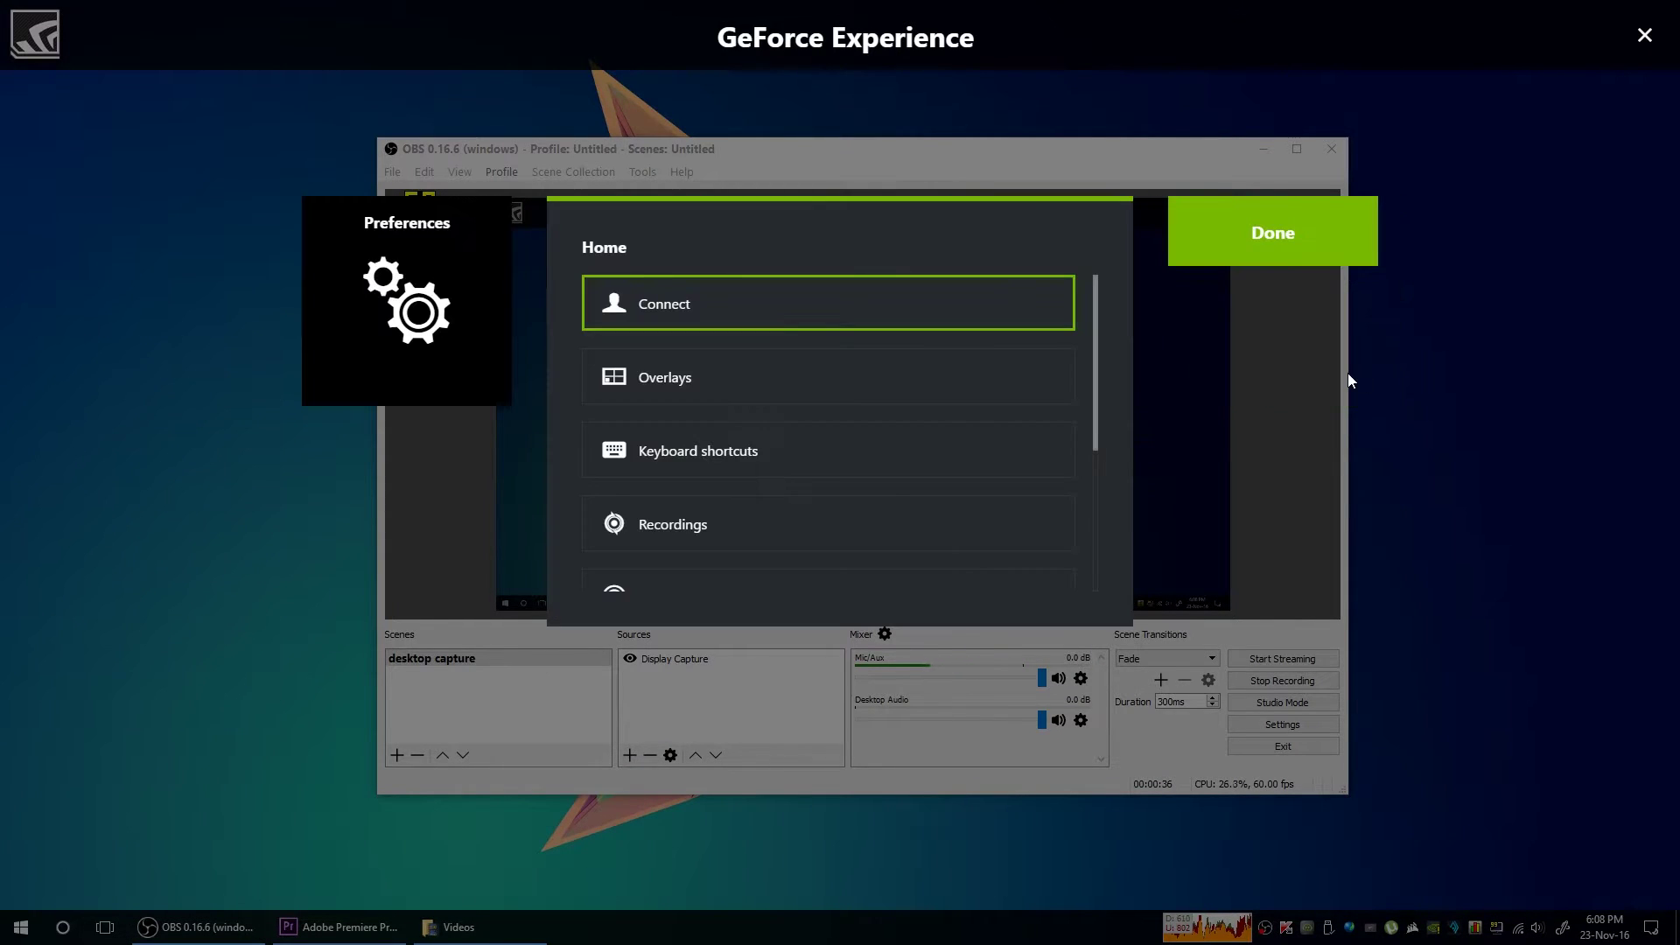
left_click(800, 306)
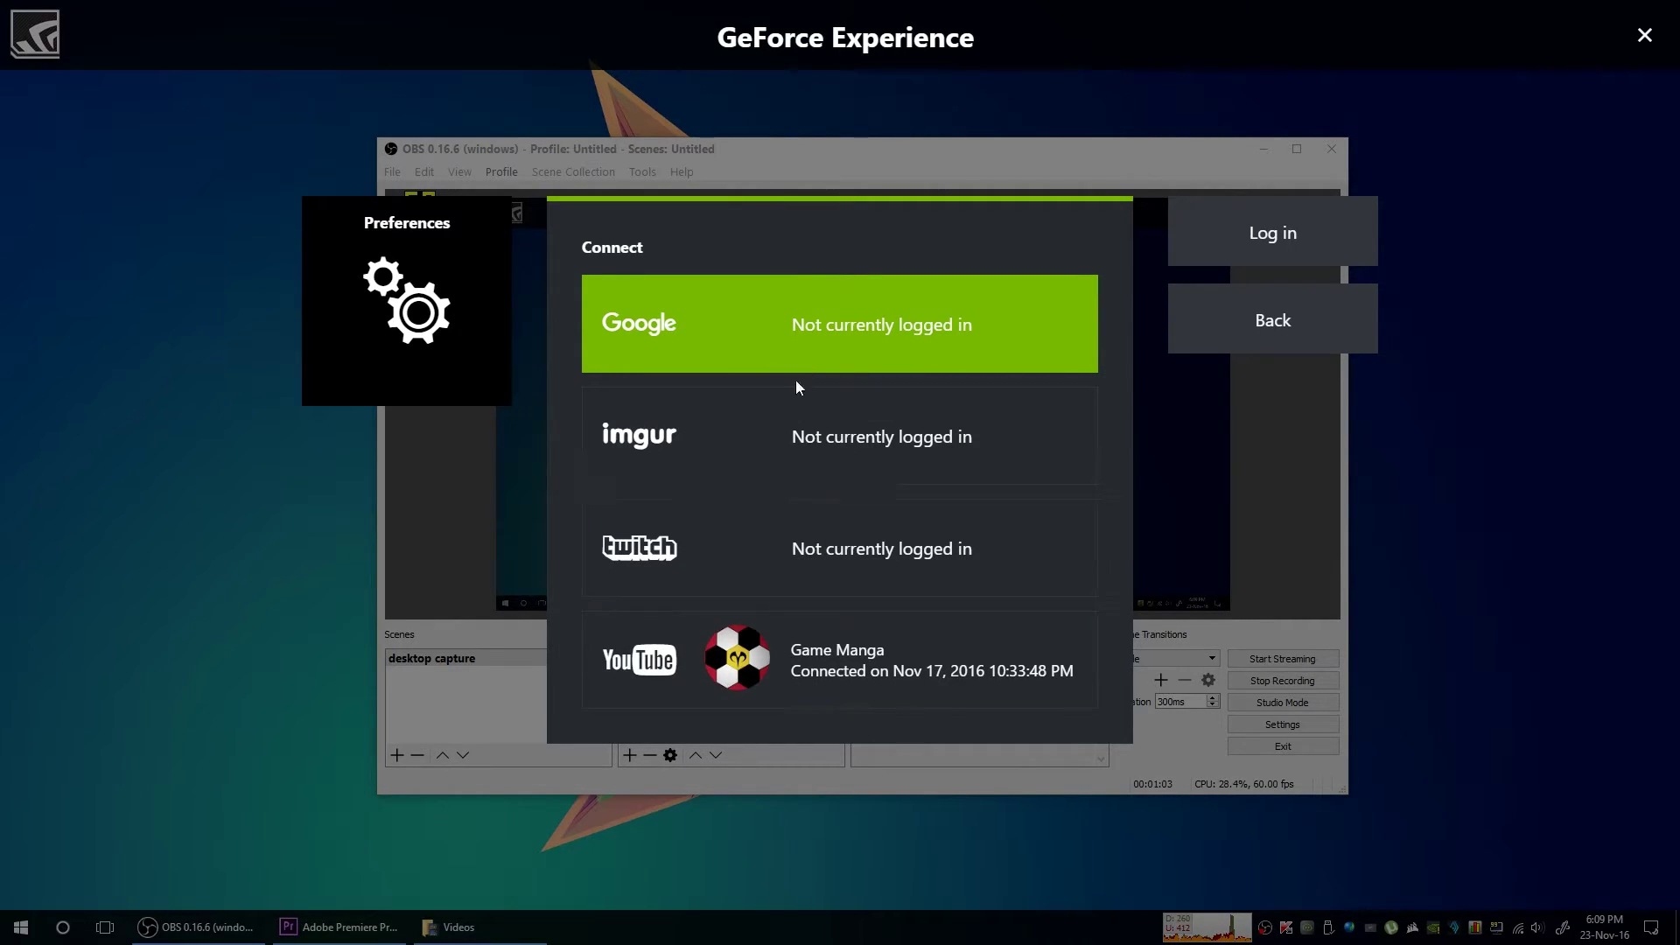
left_click(1268, 328)
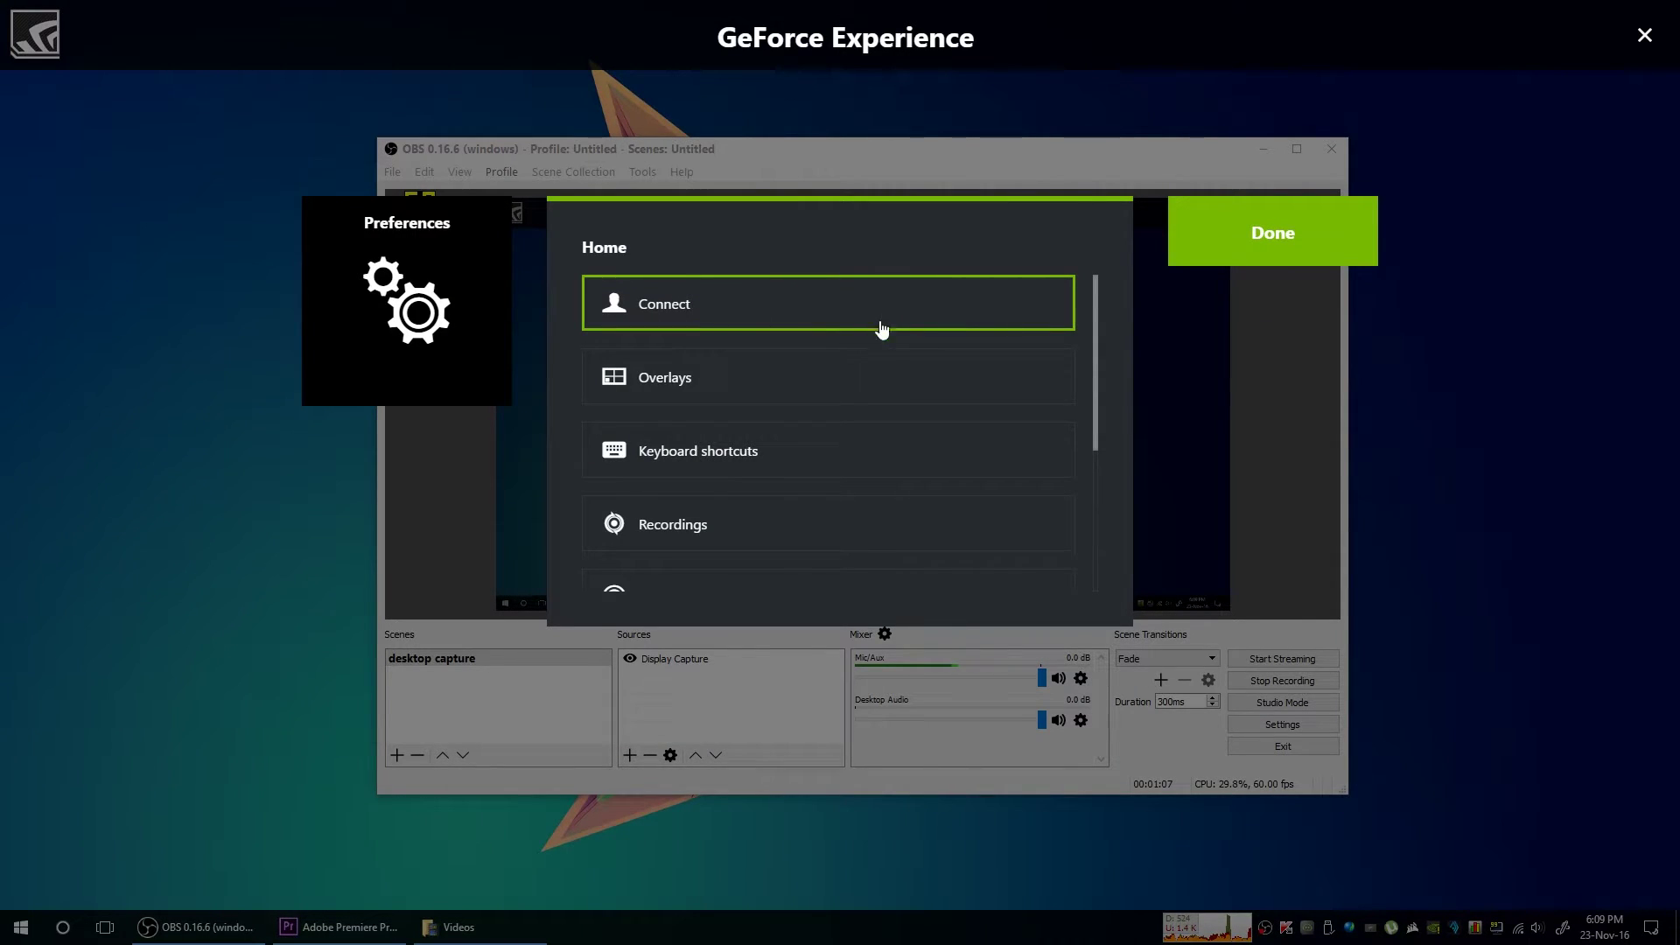
left_click(1331, 248)
left_click(1028, 296)
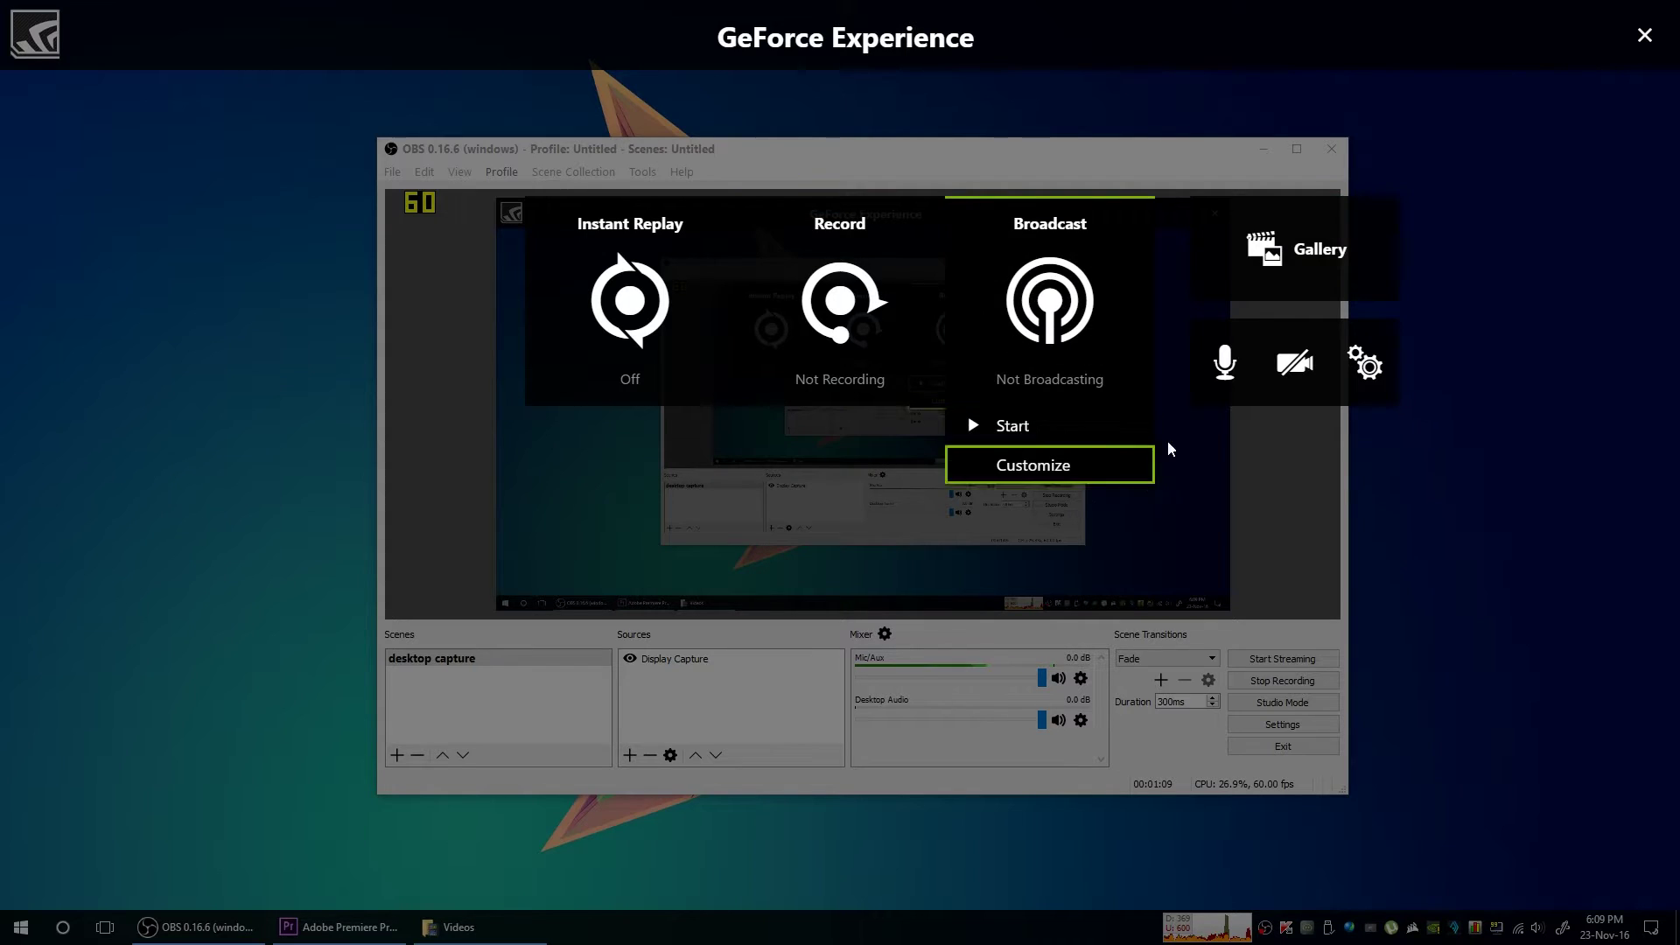
left_click(1033, 427)
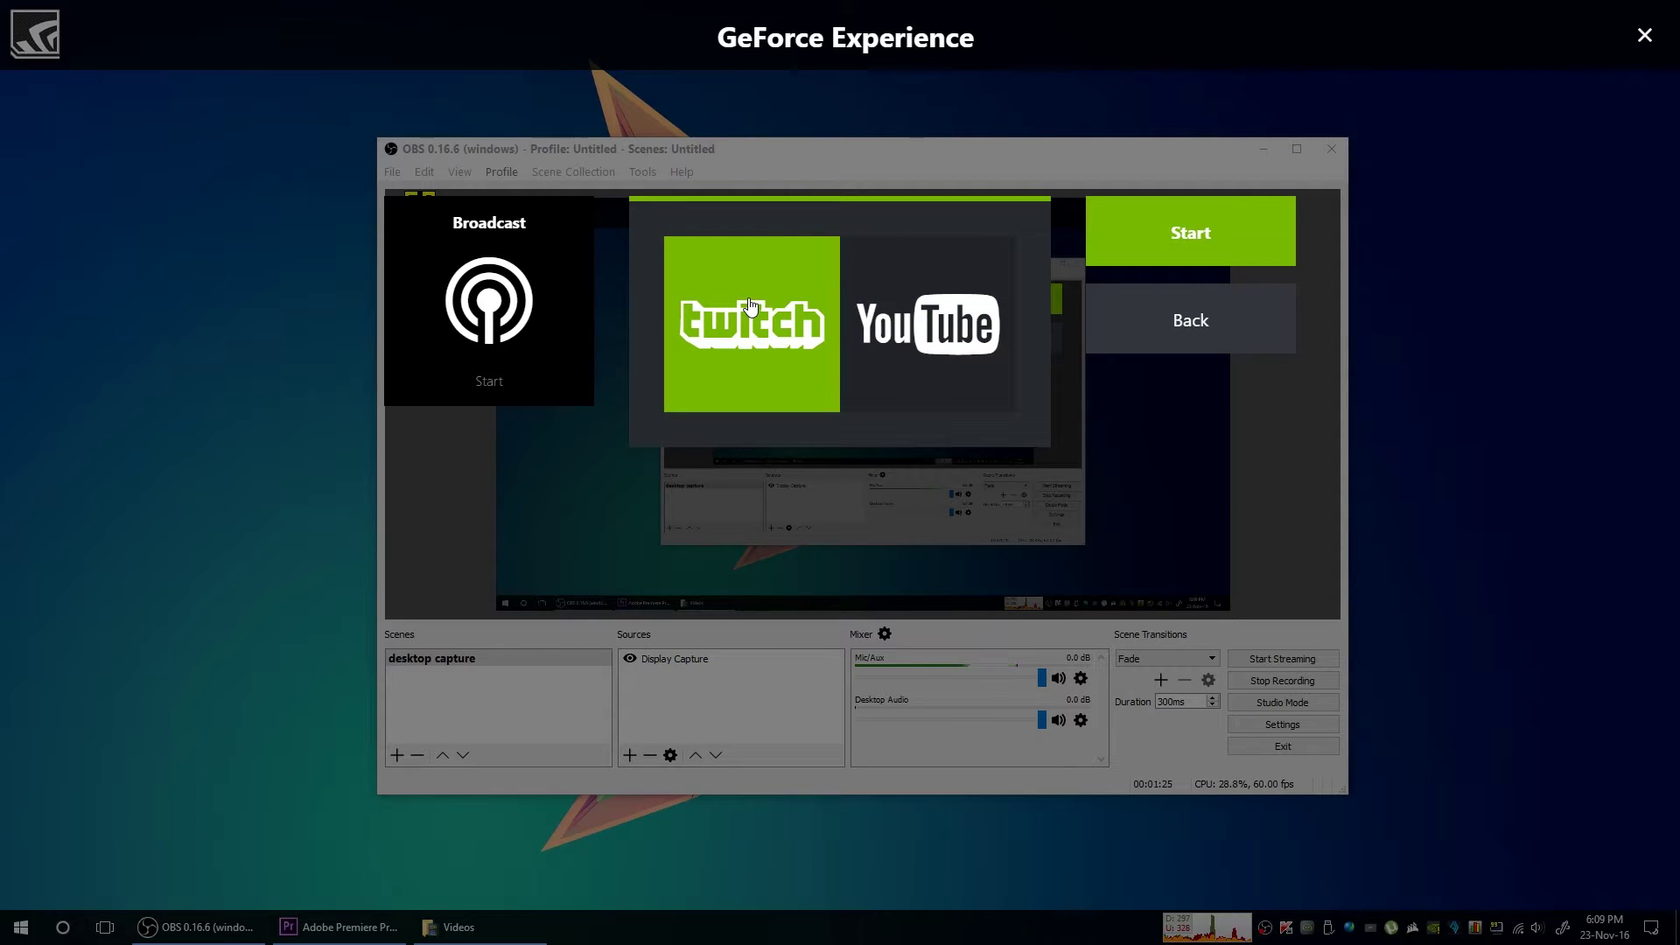
- Try a Twitch broadcast, then reopen preferences after the Twitch login warning
left_click(1129, 244)
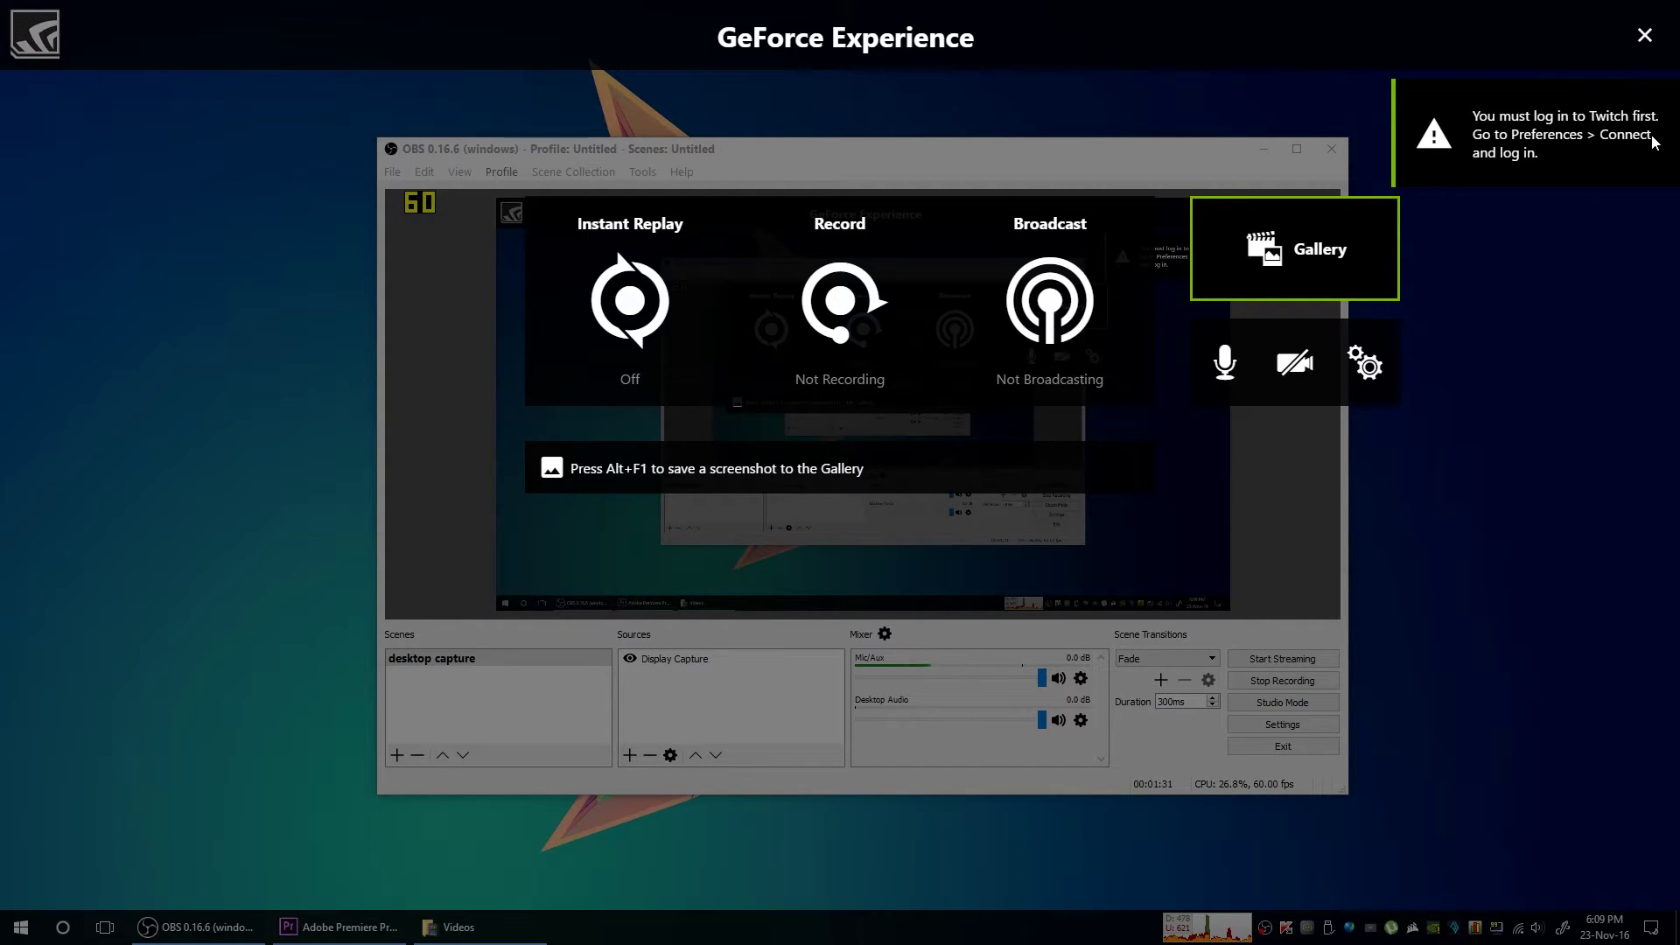
left_click(1379, 367)
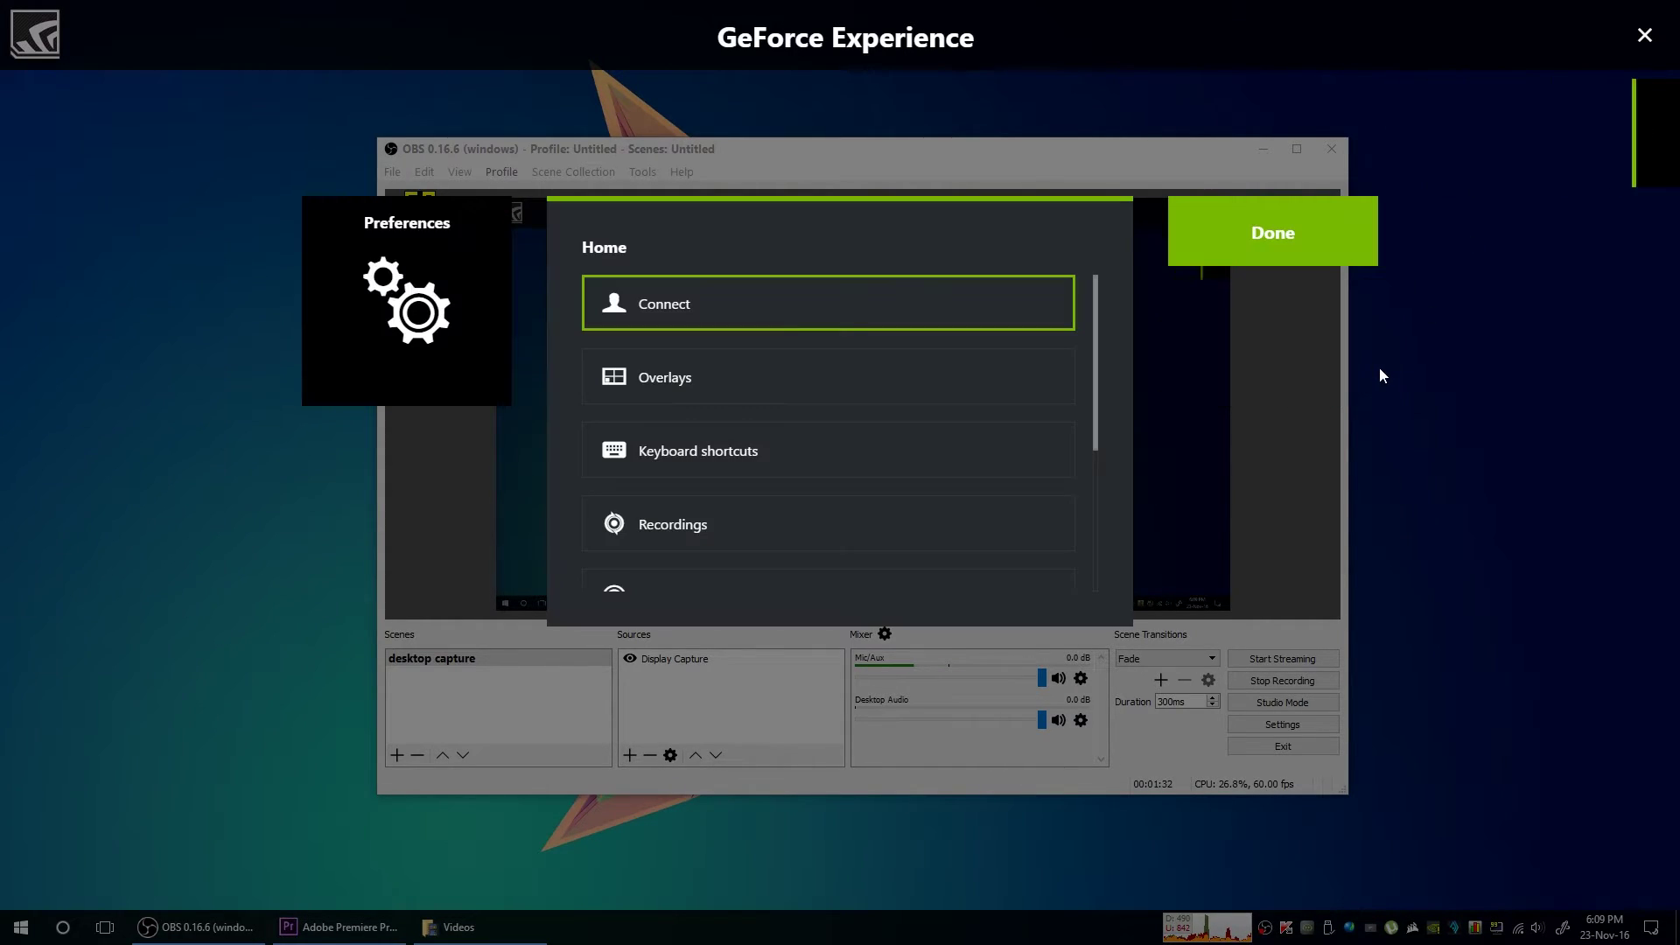
- Check the Connect page, then in Overlays keep the FPS counter in the top-right corner
left_click(745, 308)
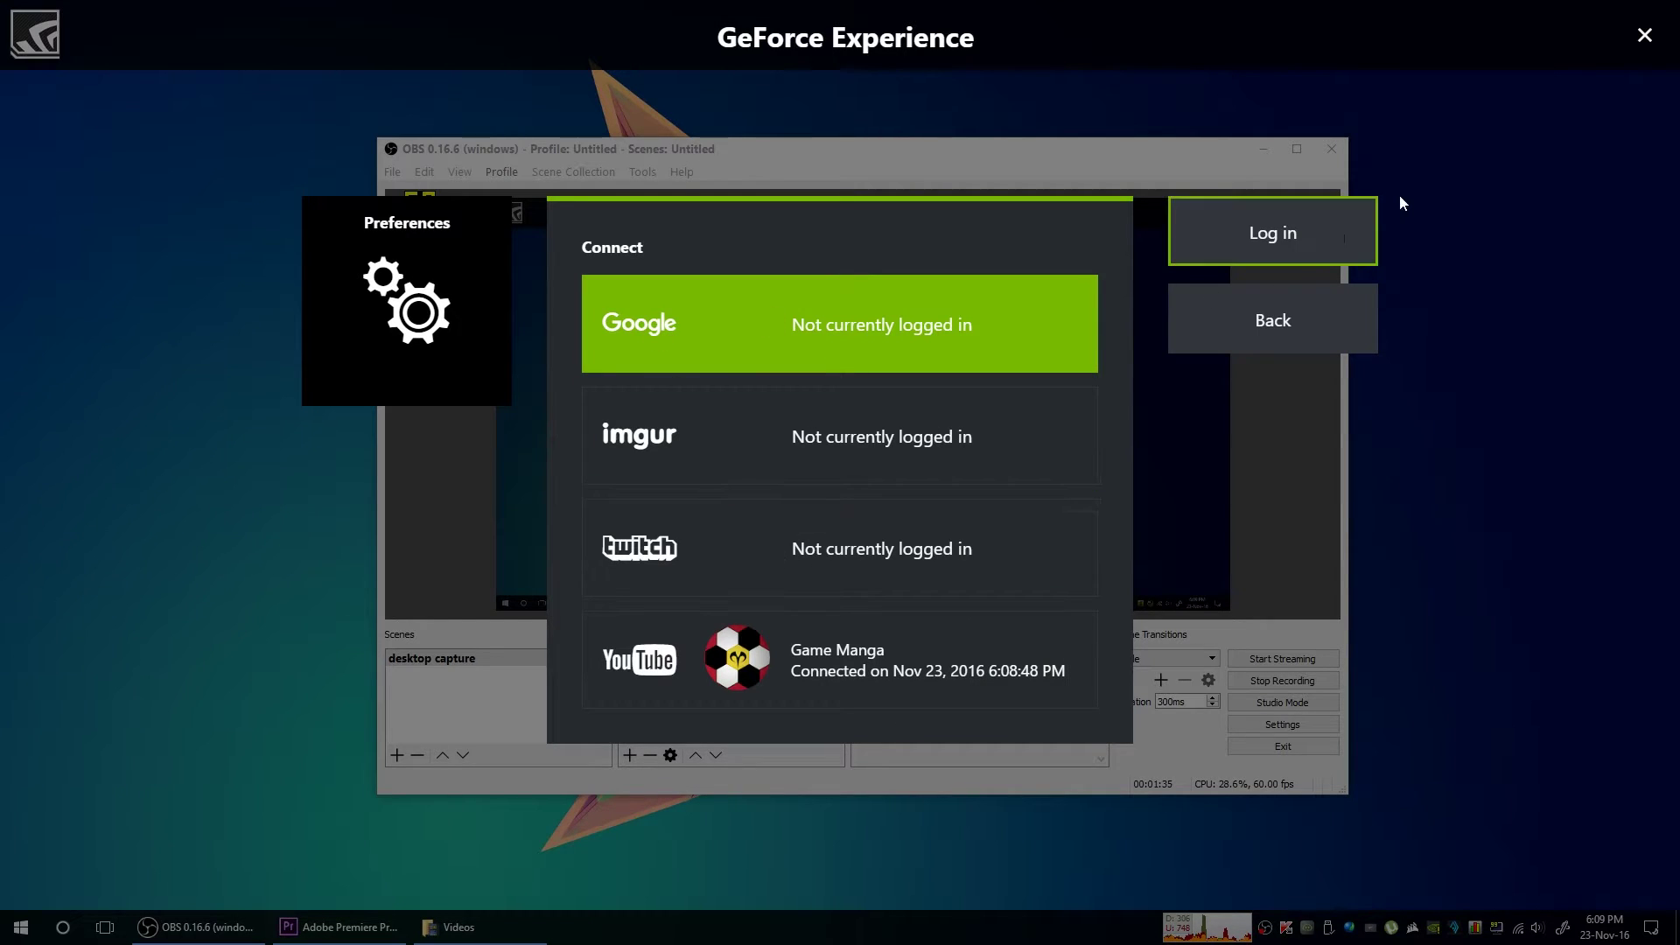
left_click(1275, 337)
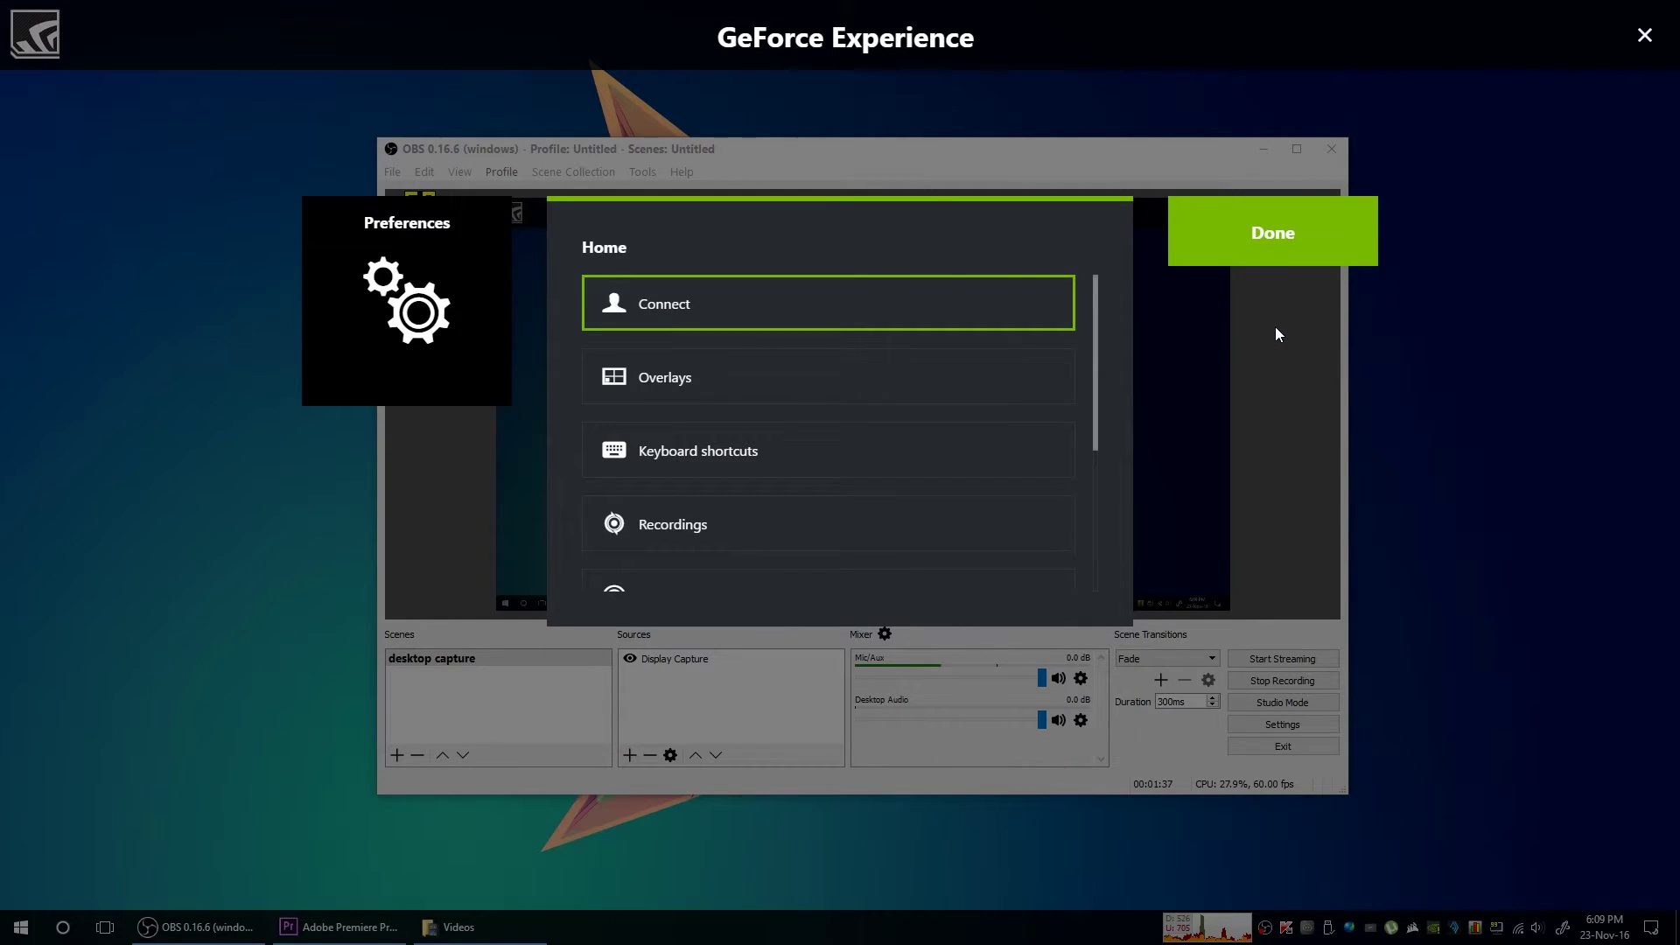
left_click(703, 383)
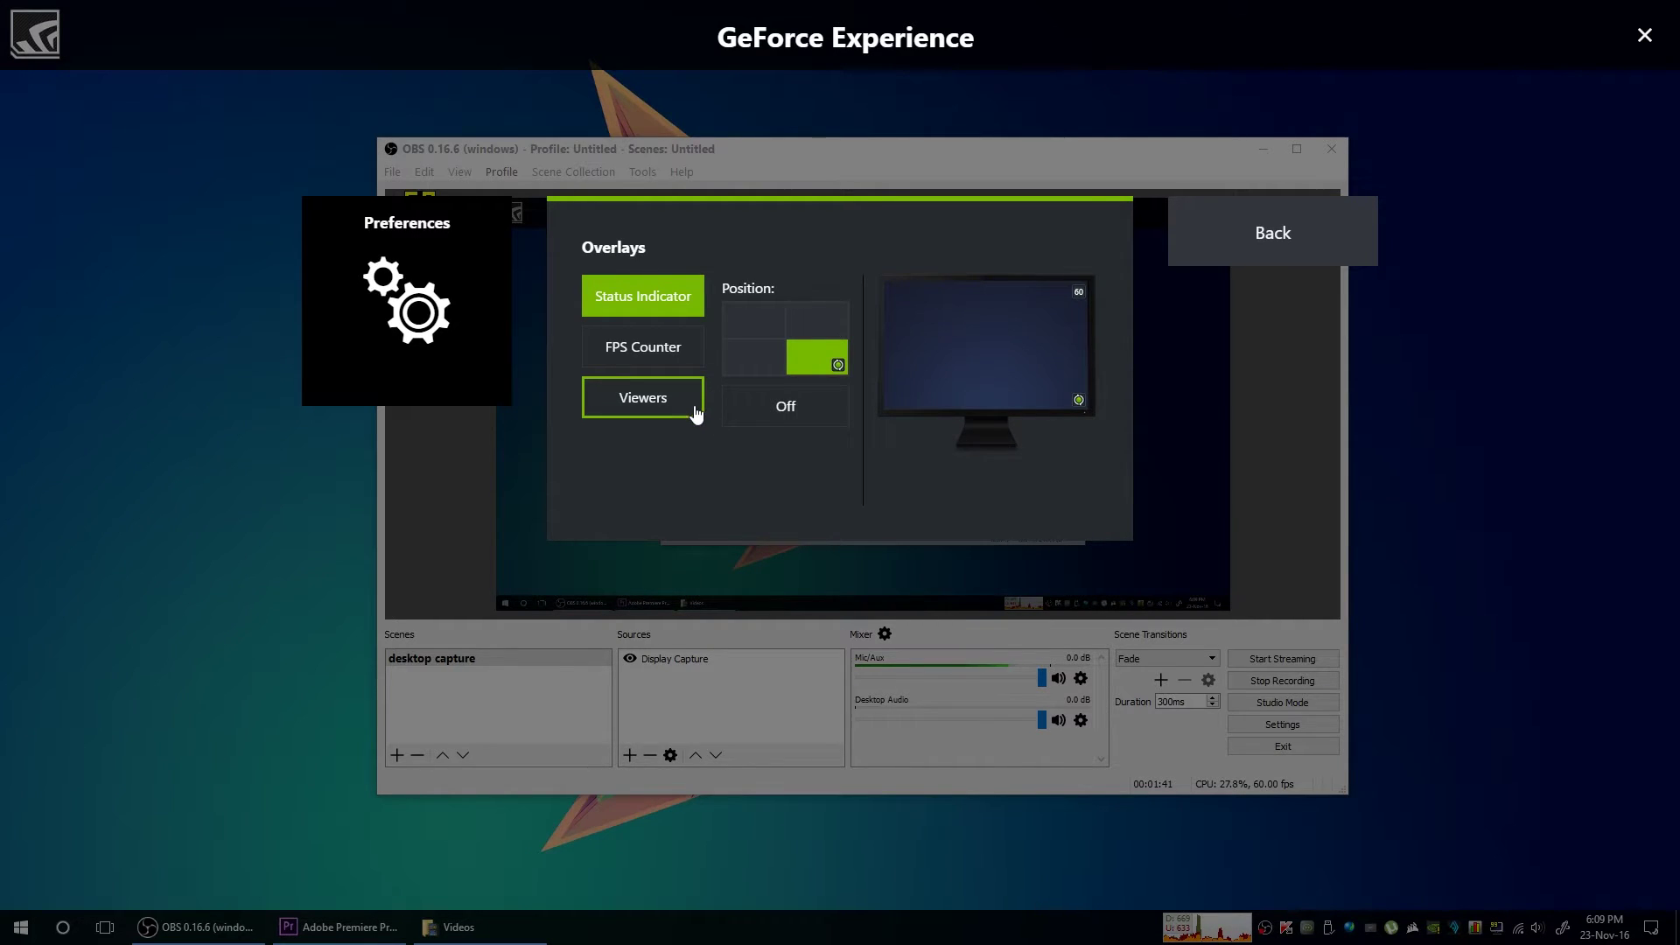
left_click(651, 347)
left_click(659, 295)
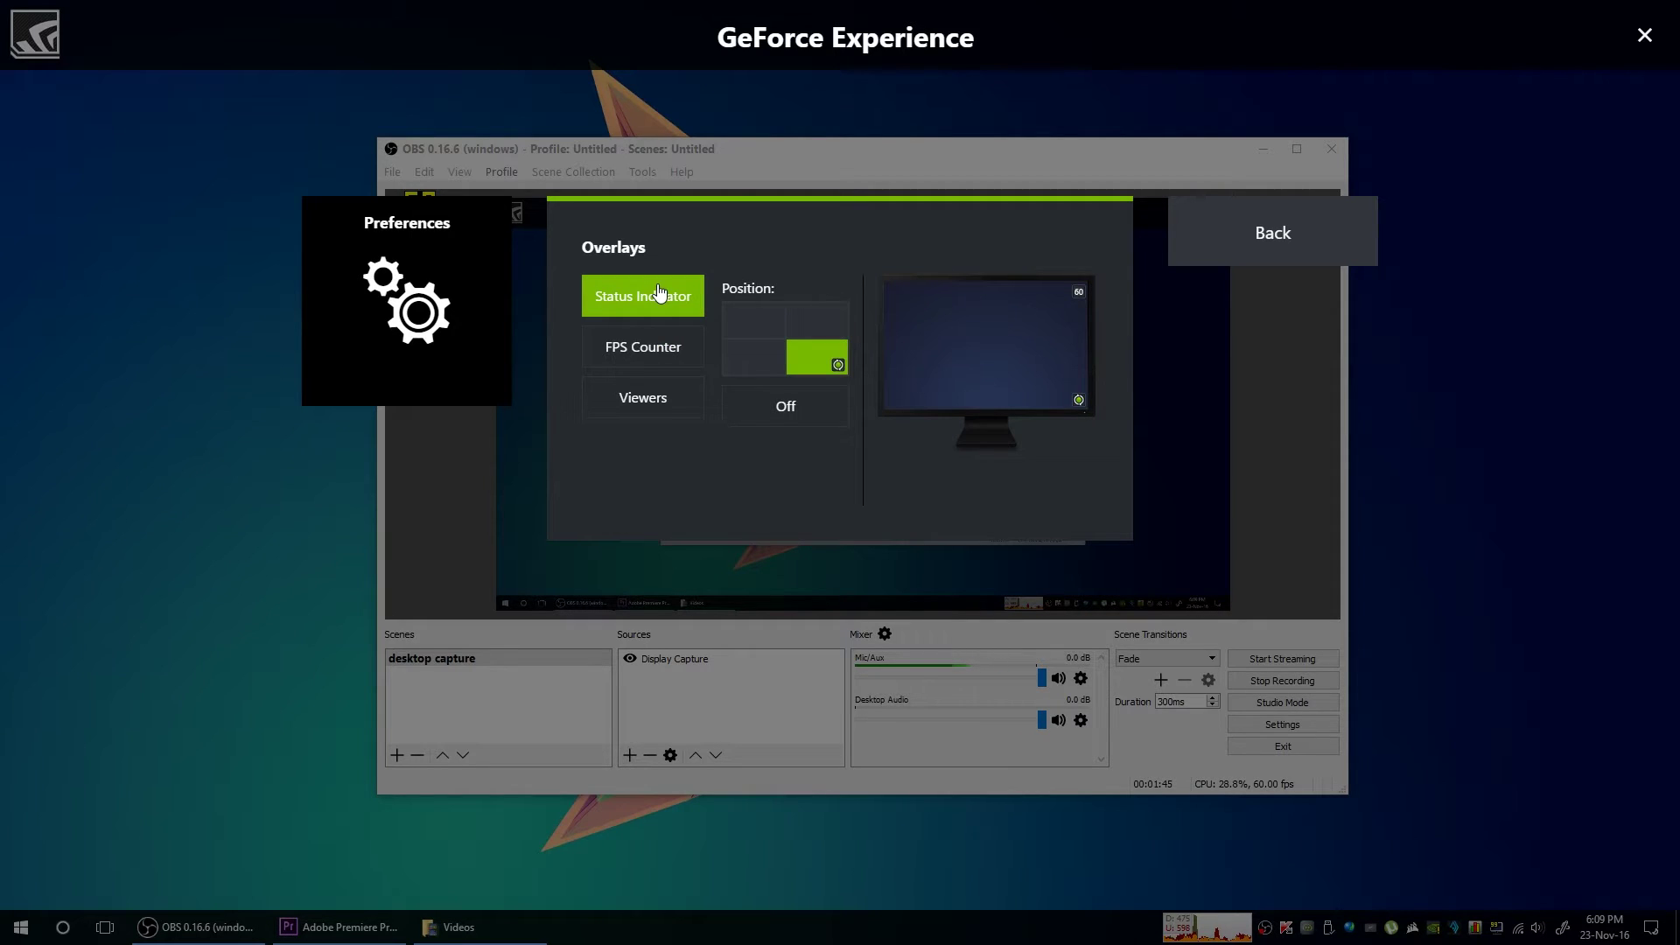
left_click(665, 362)
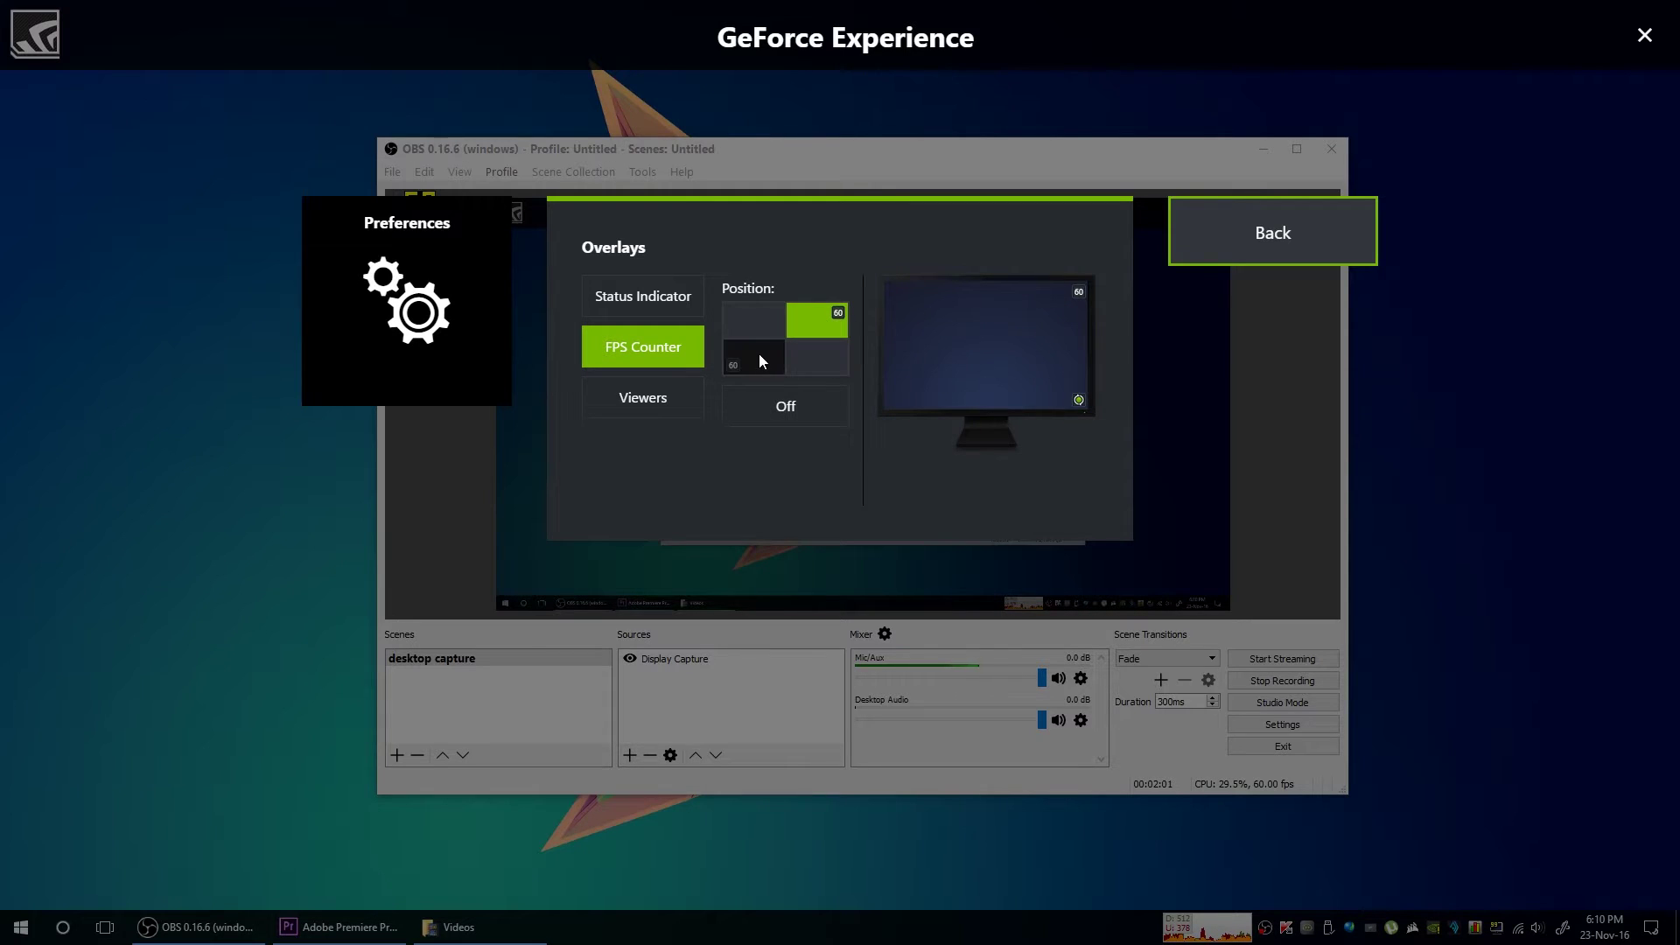
key("Tab")
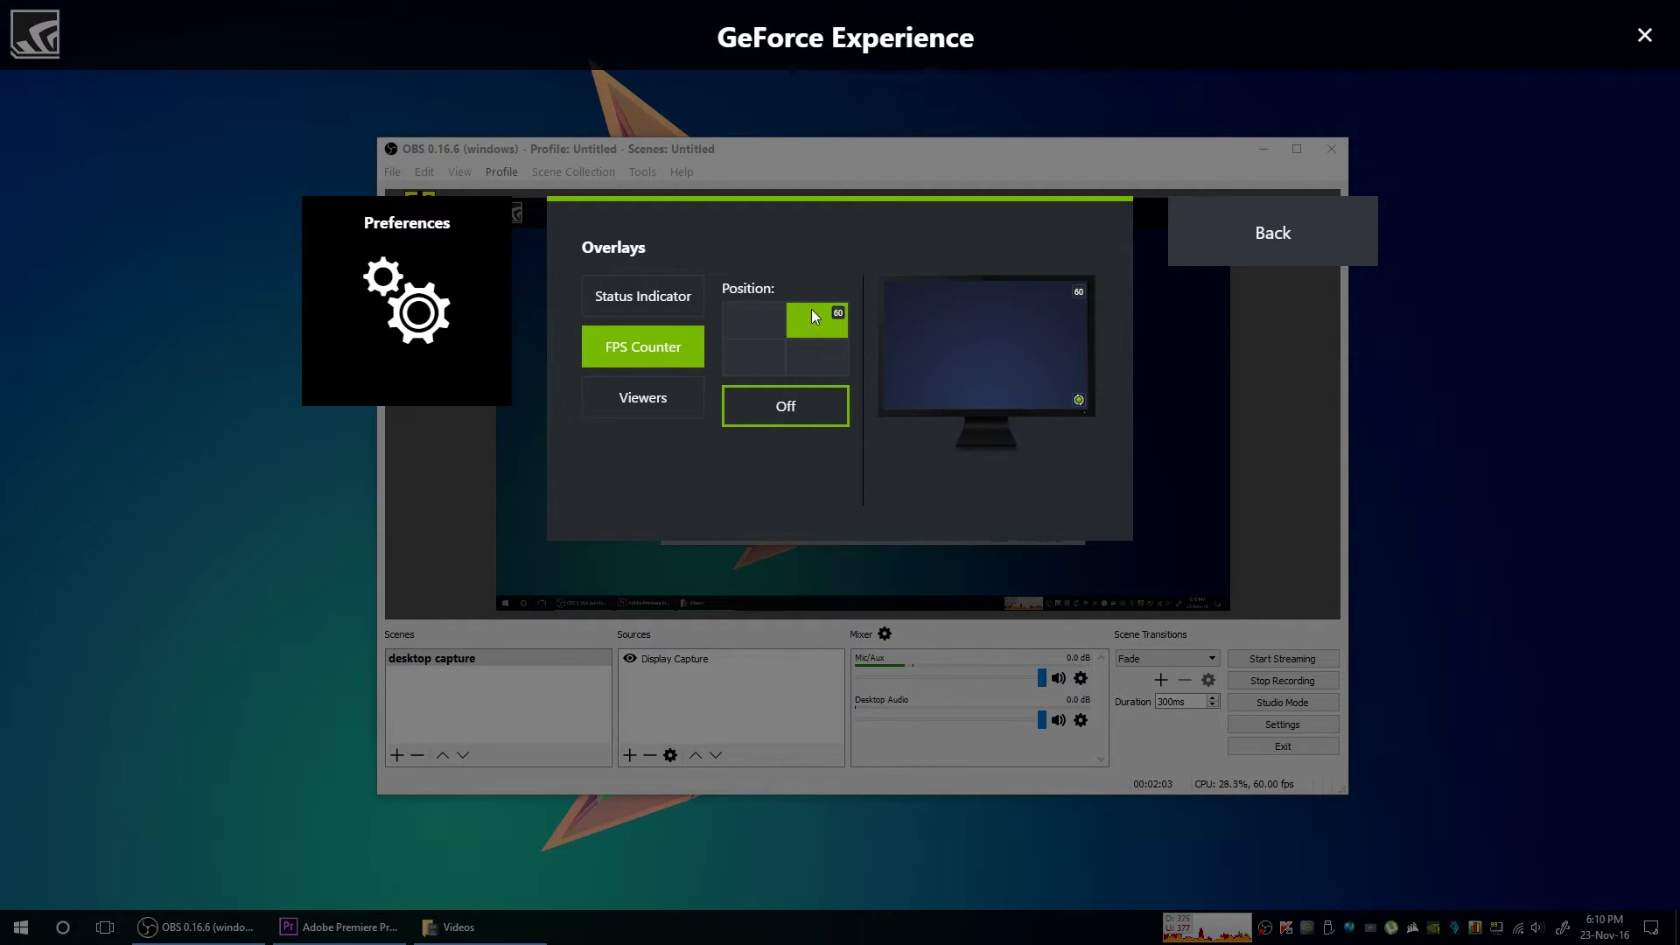
left_click(756, 323)
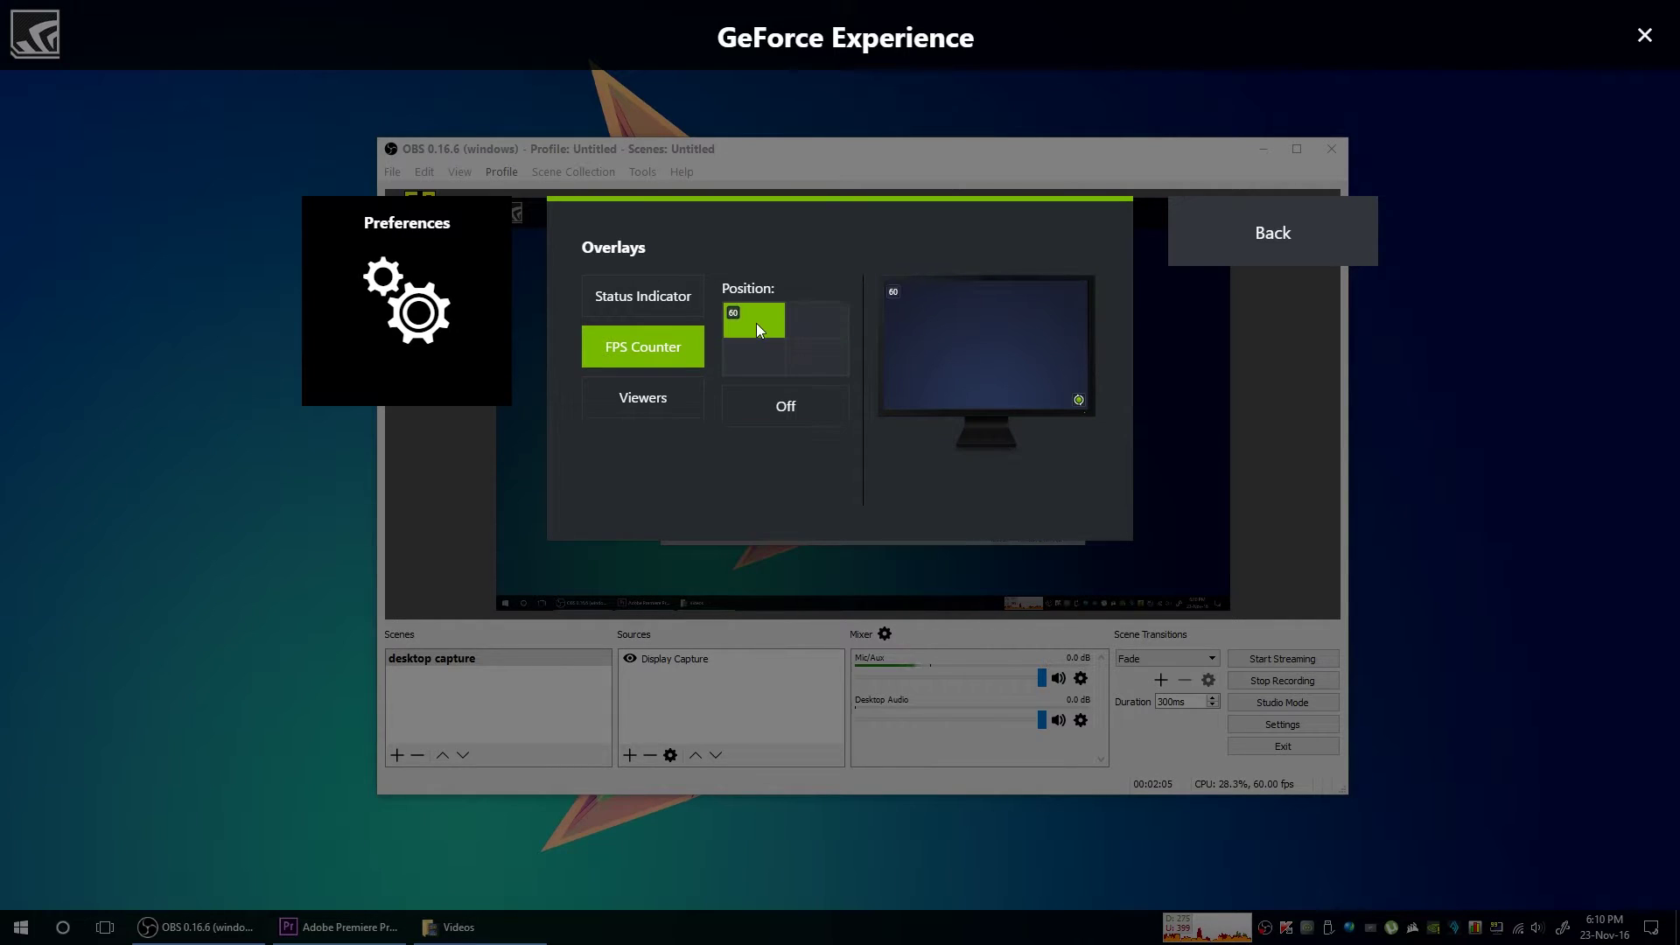
left_click(813, 322)
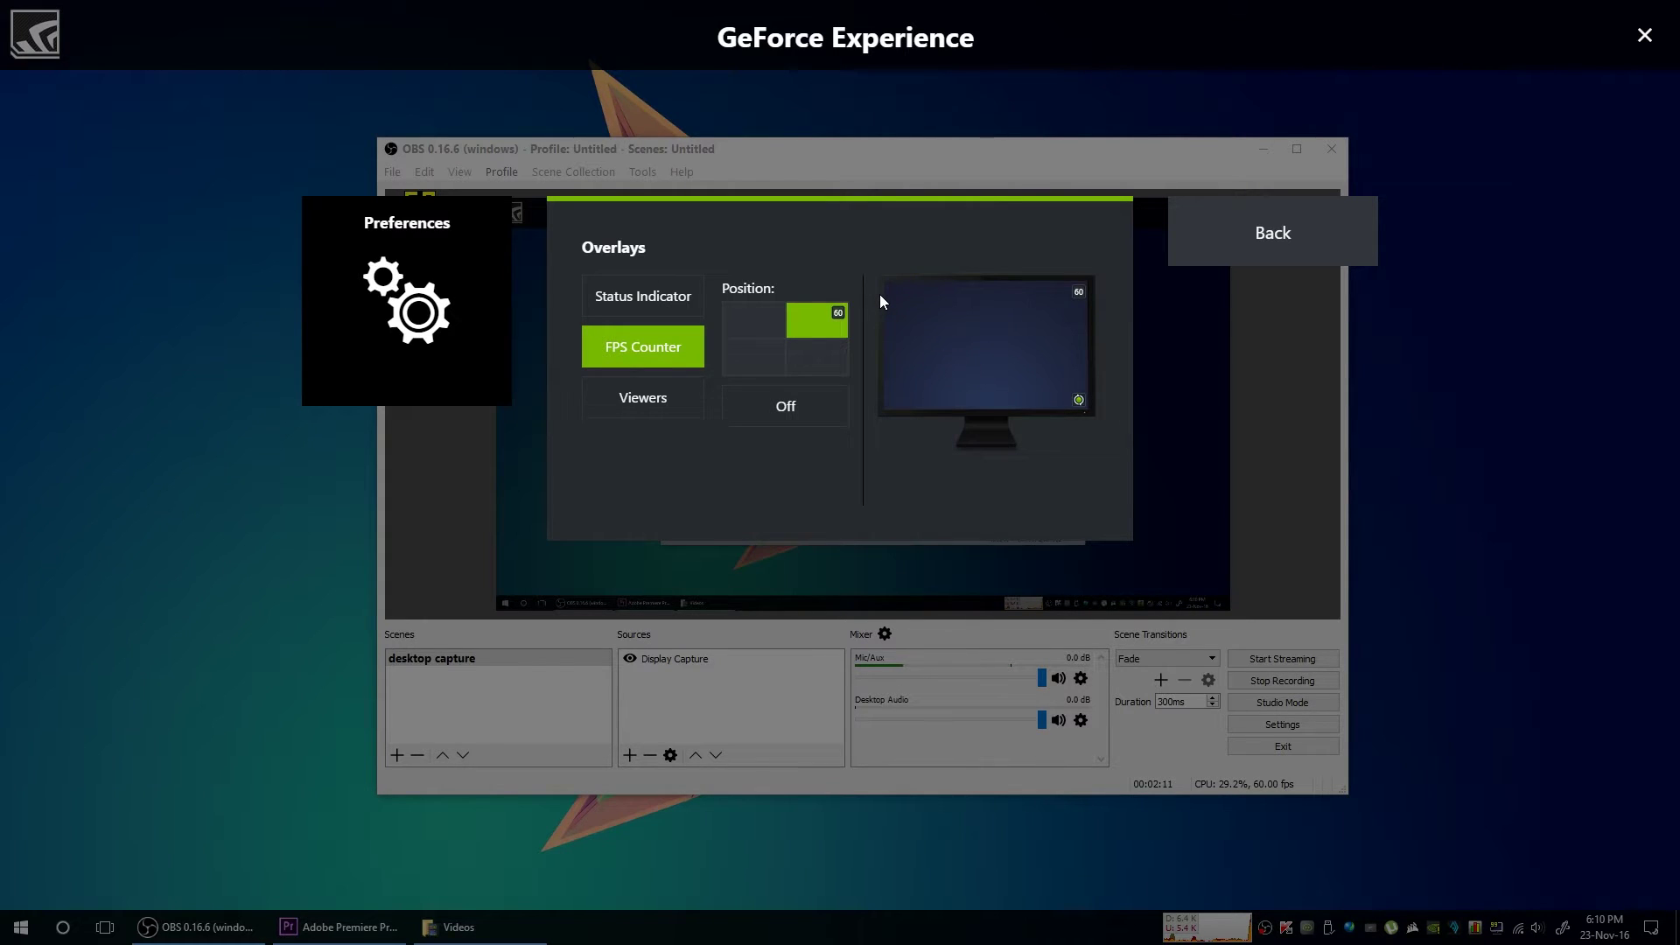
- Place the viewer-count overlay in the bottom-left corner
left_click(654, 400)
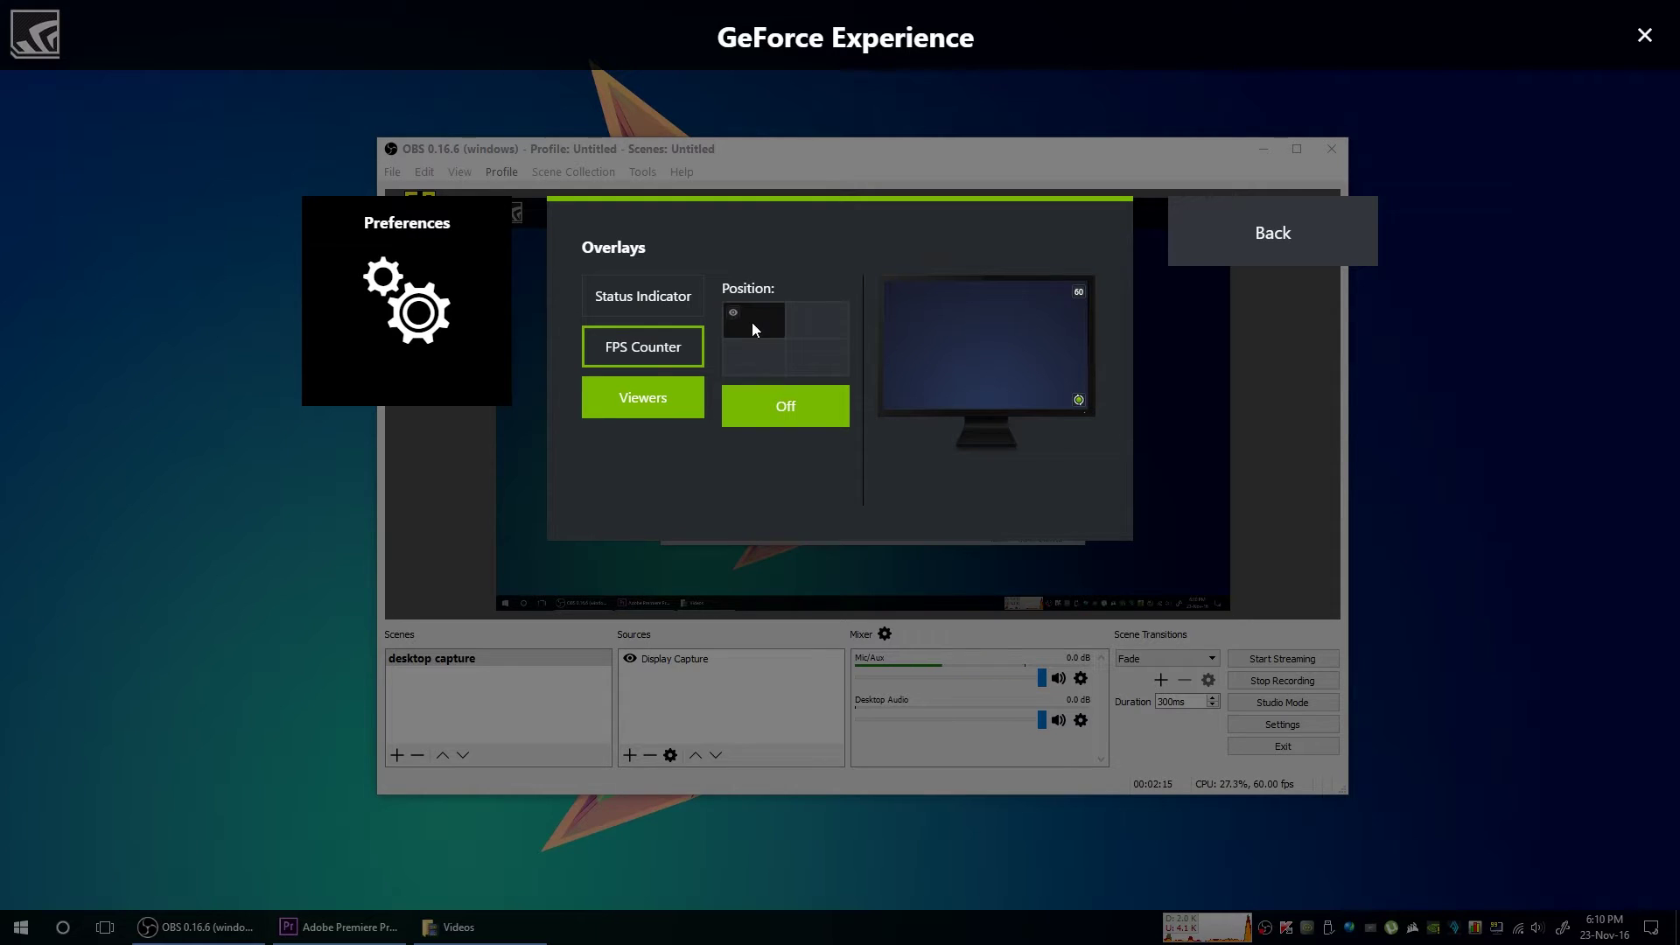
left_click(743, 322)
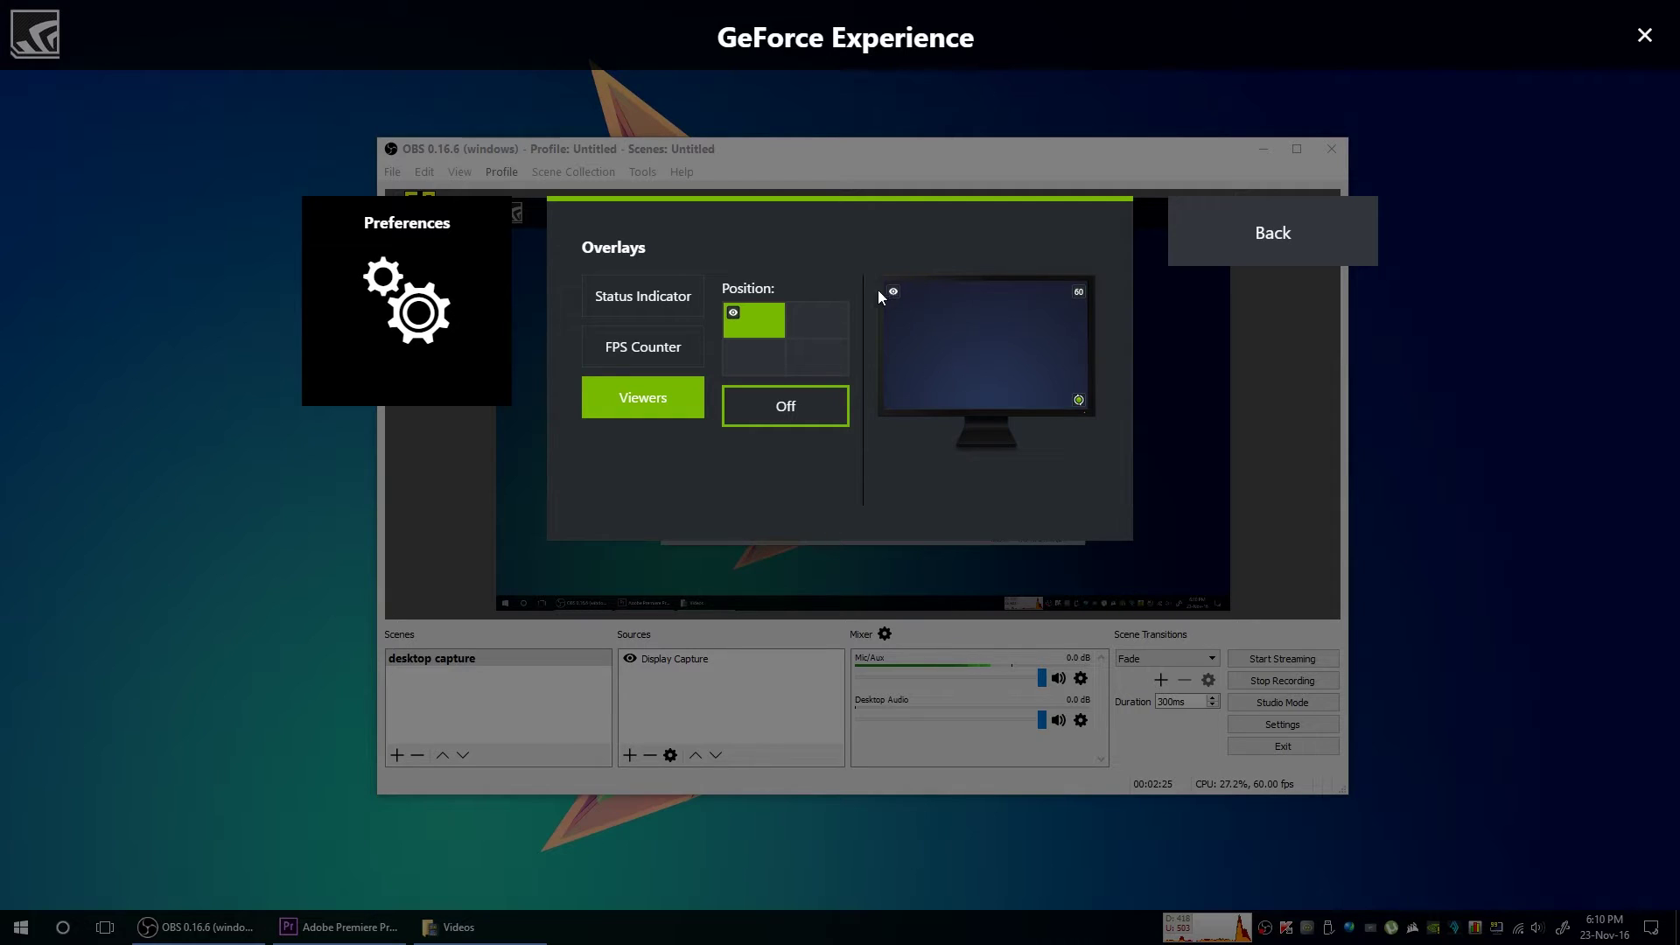
left_click(816, 322)
left_click(763, 359)
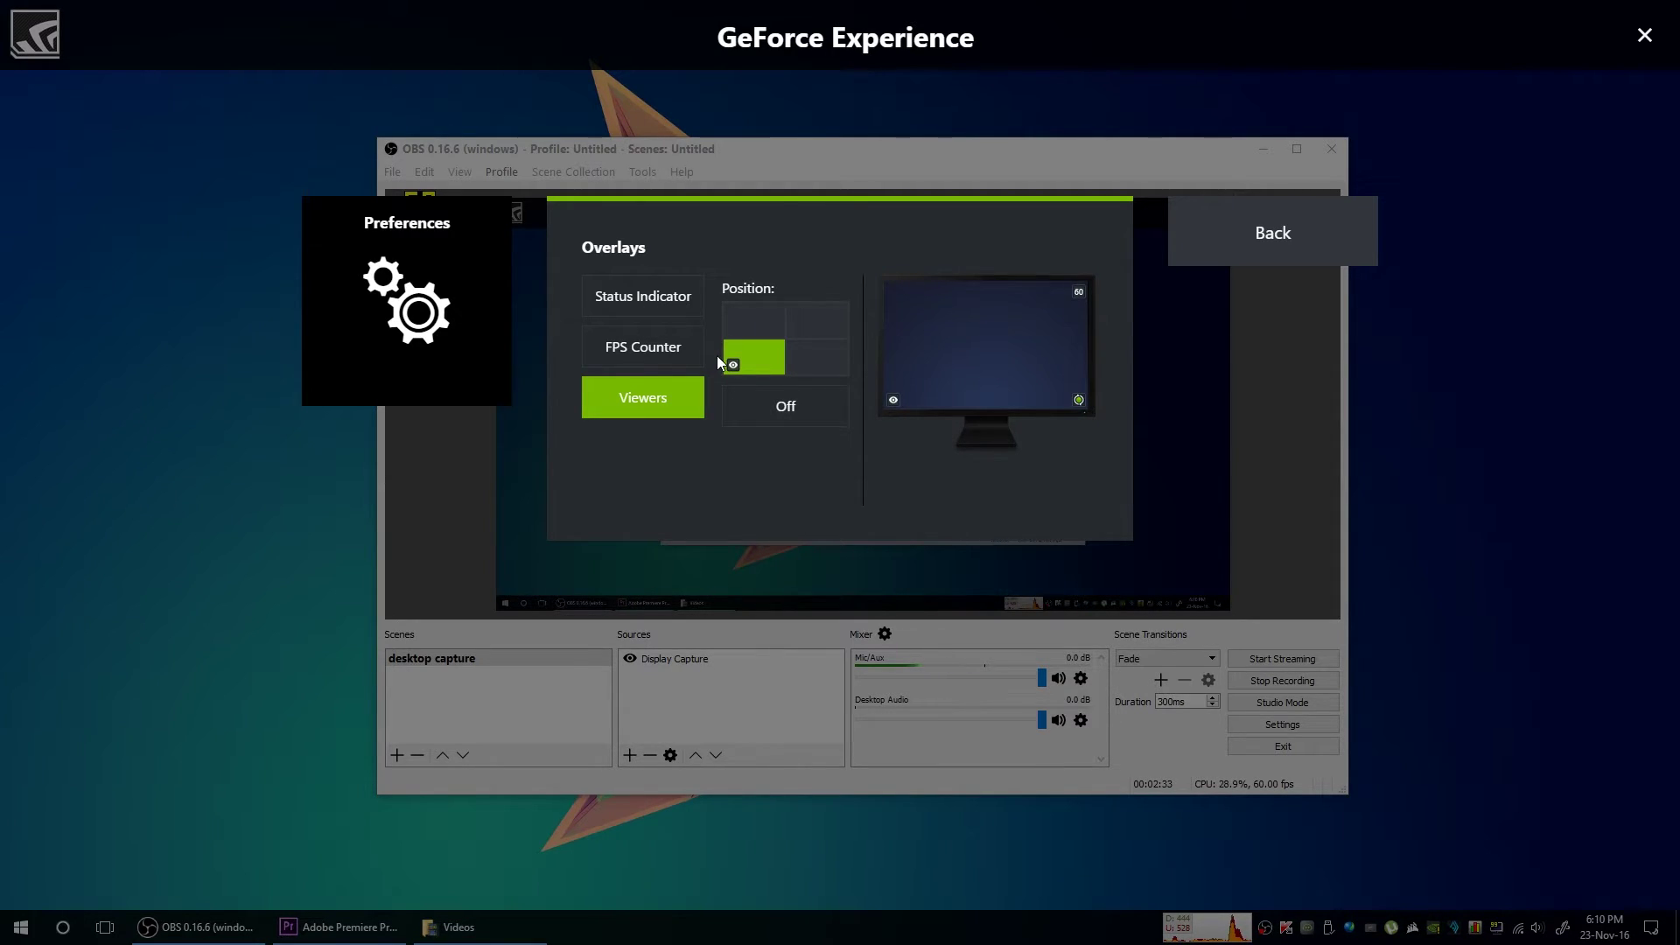
left_click(661, 285)
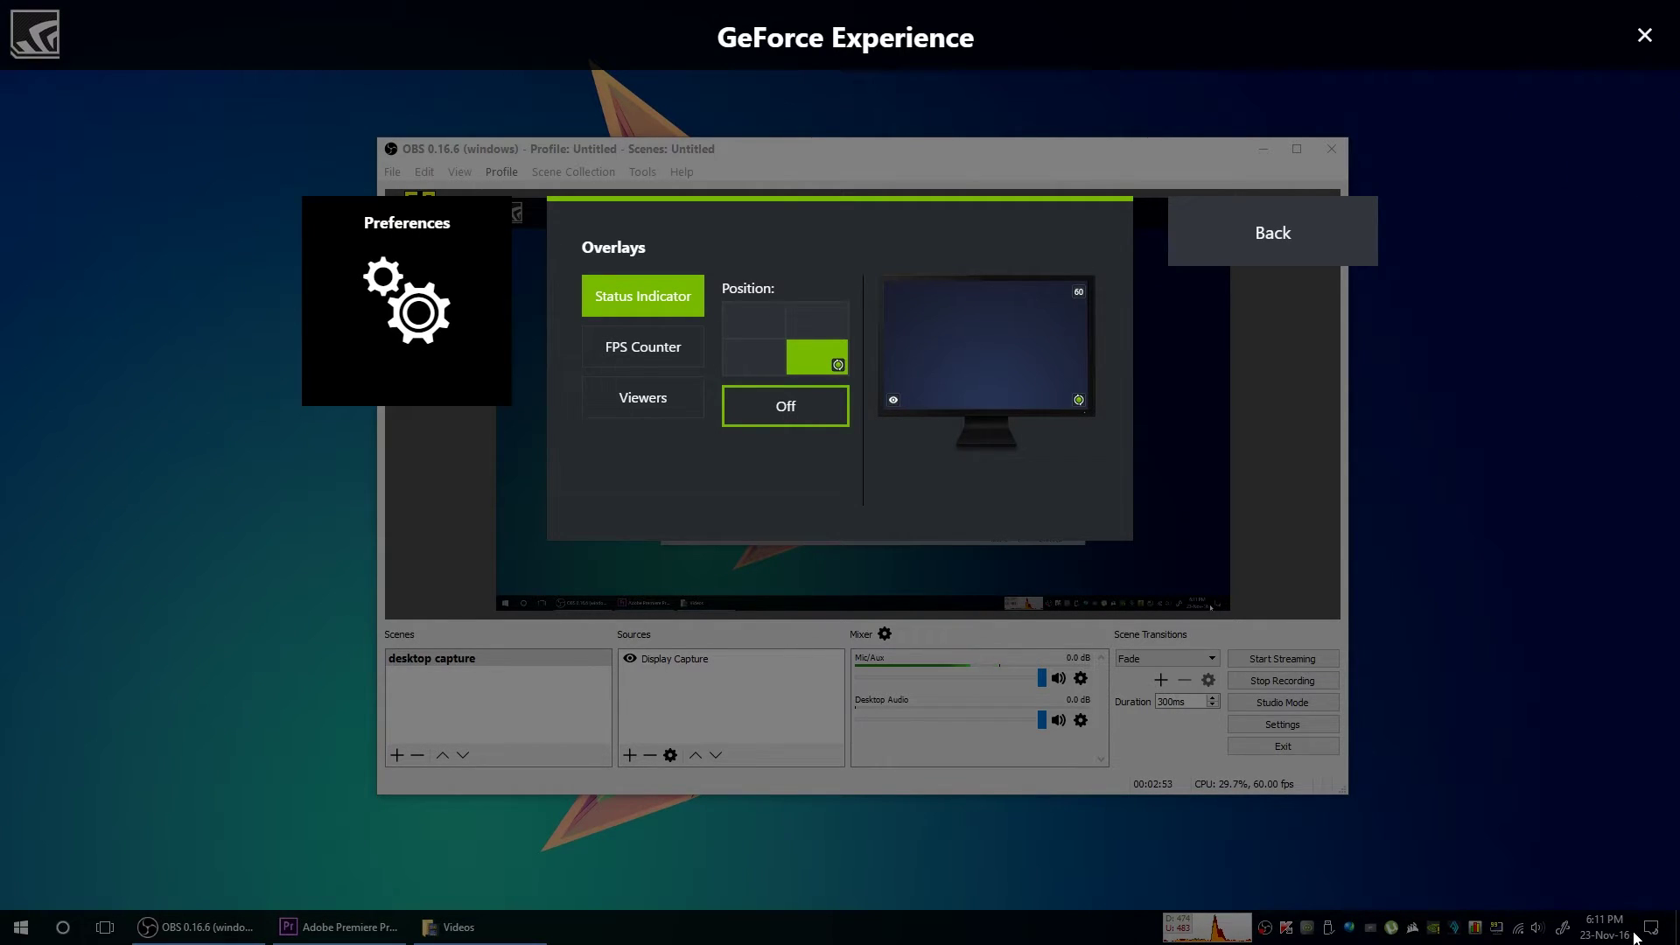
- Close preferences and stop and save the manual recording with Alt+F9
left_click(1252, 260)
left_click(1244, 259)
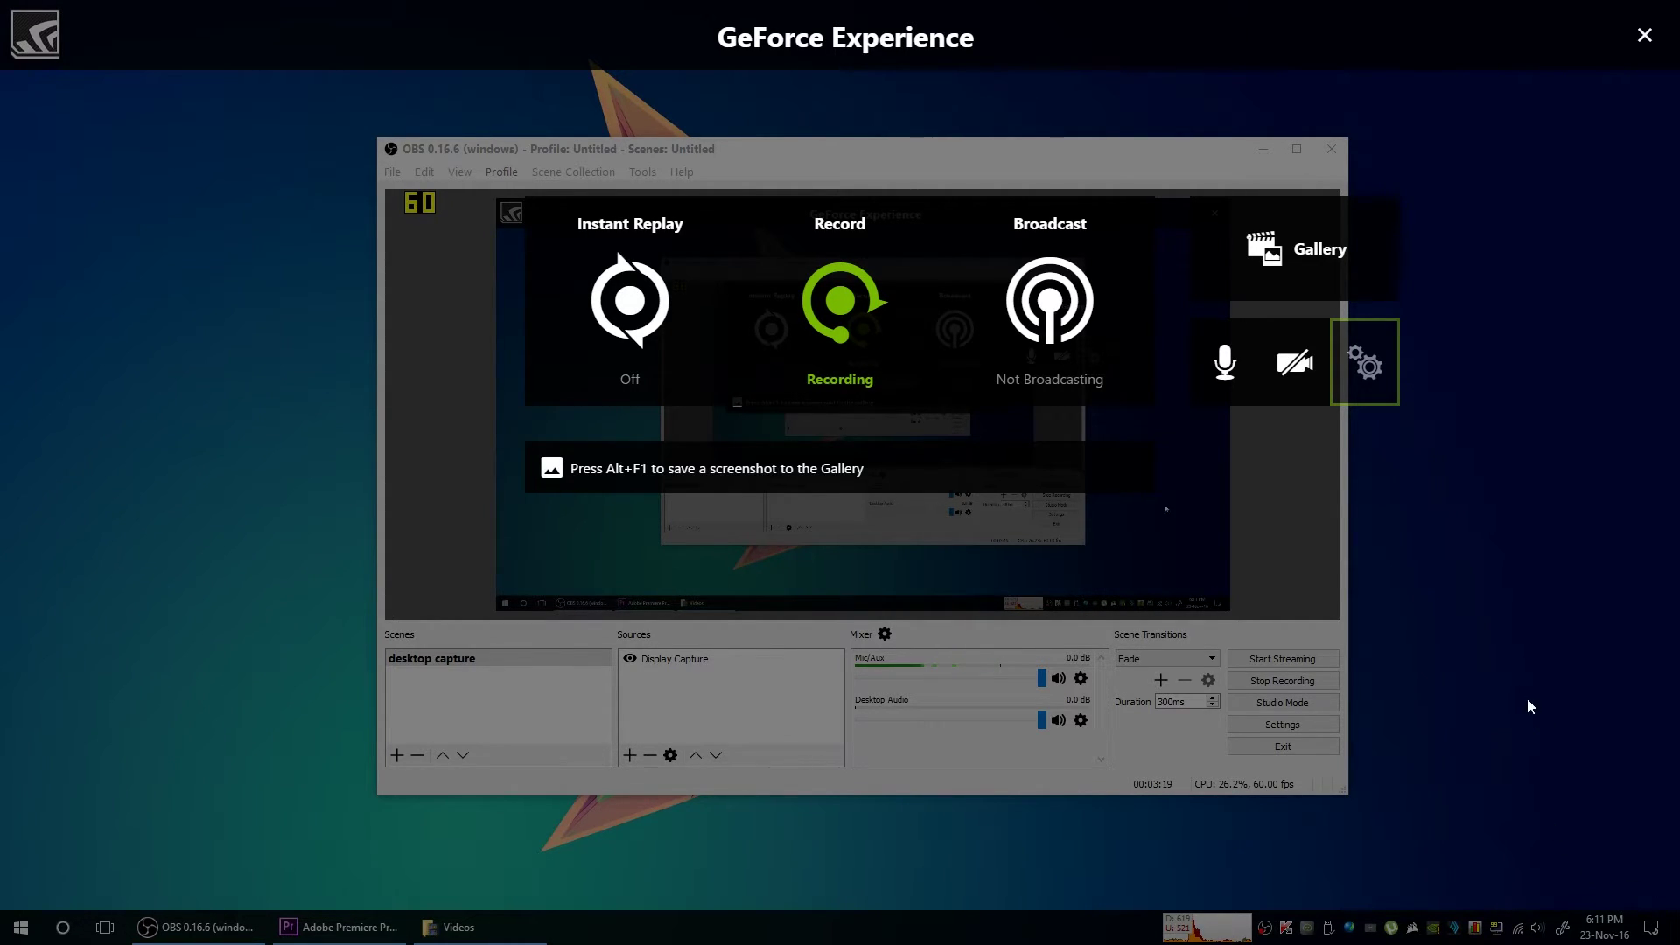
key("alt+F9")
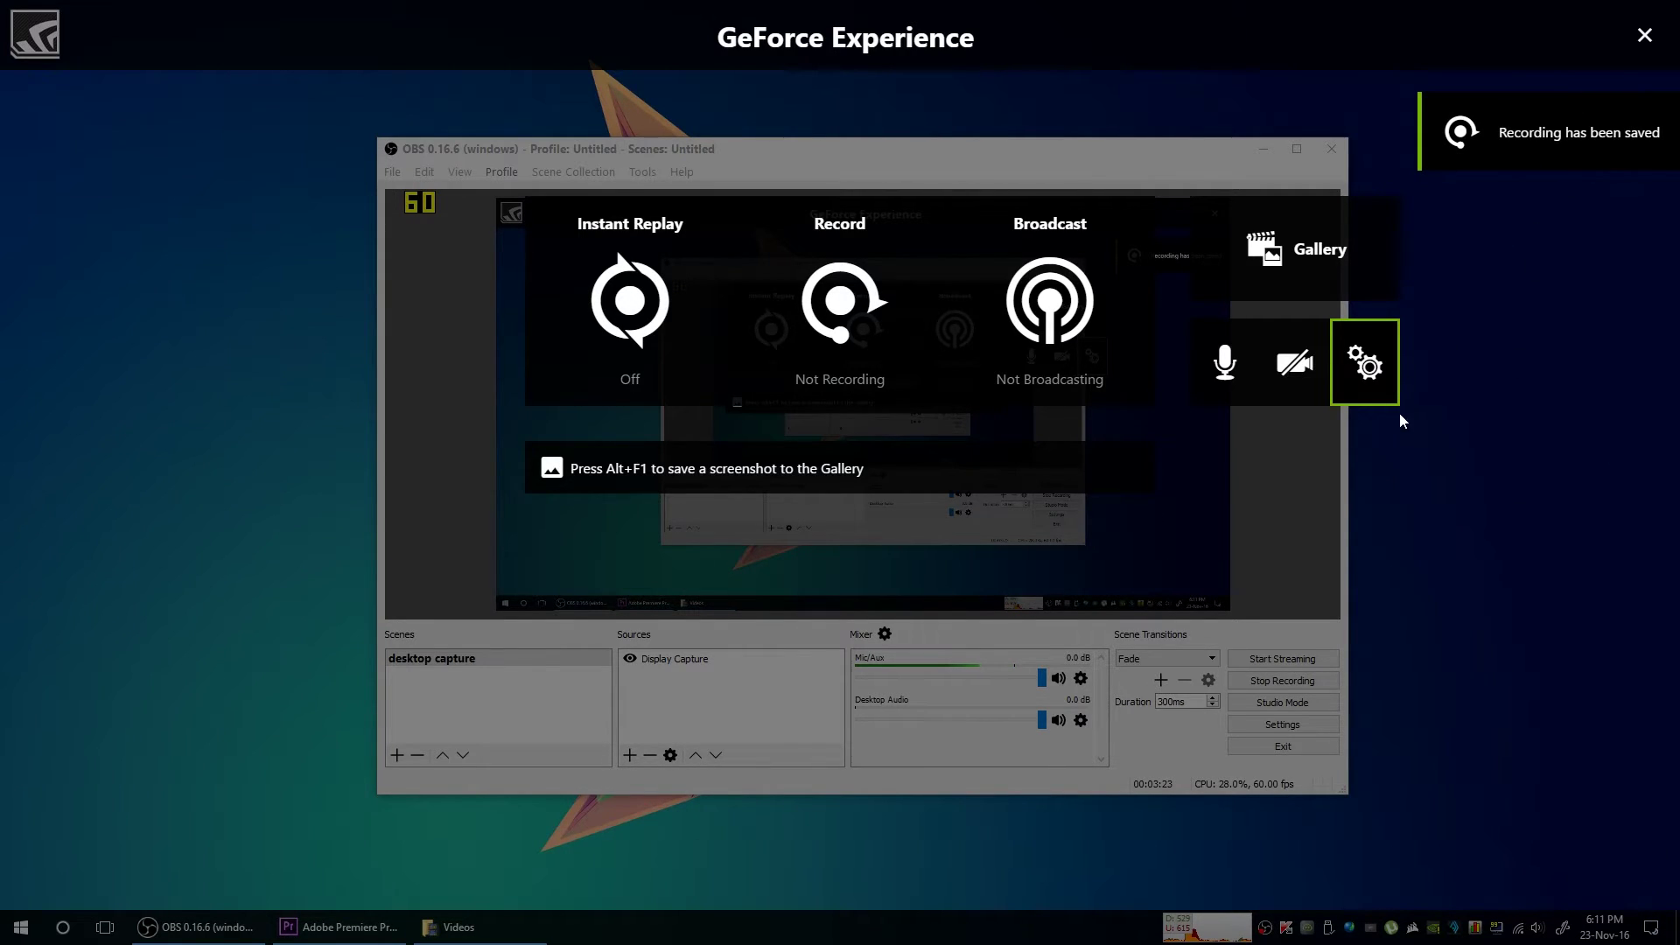
- Open the Overlays settings and set the status indicator position to bottom-right
left_click(1371, 392)
left_click(705, 378)
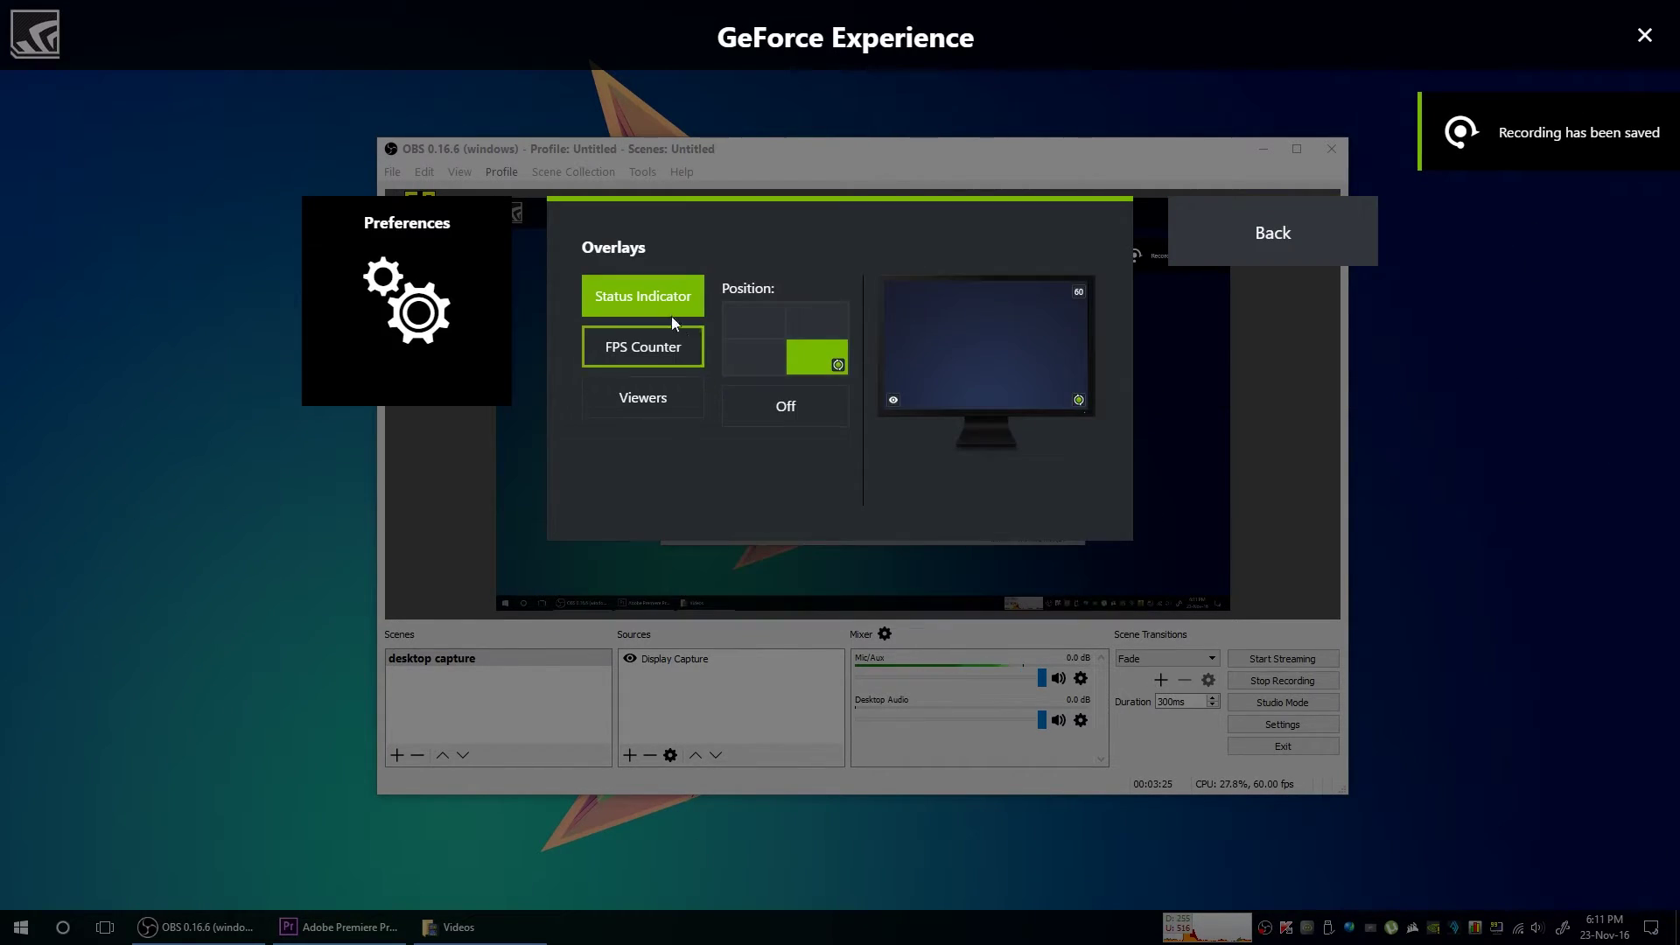
left_click(754, 357)
left_click(841, 355)
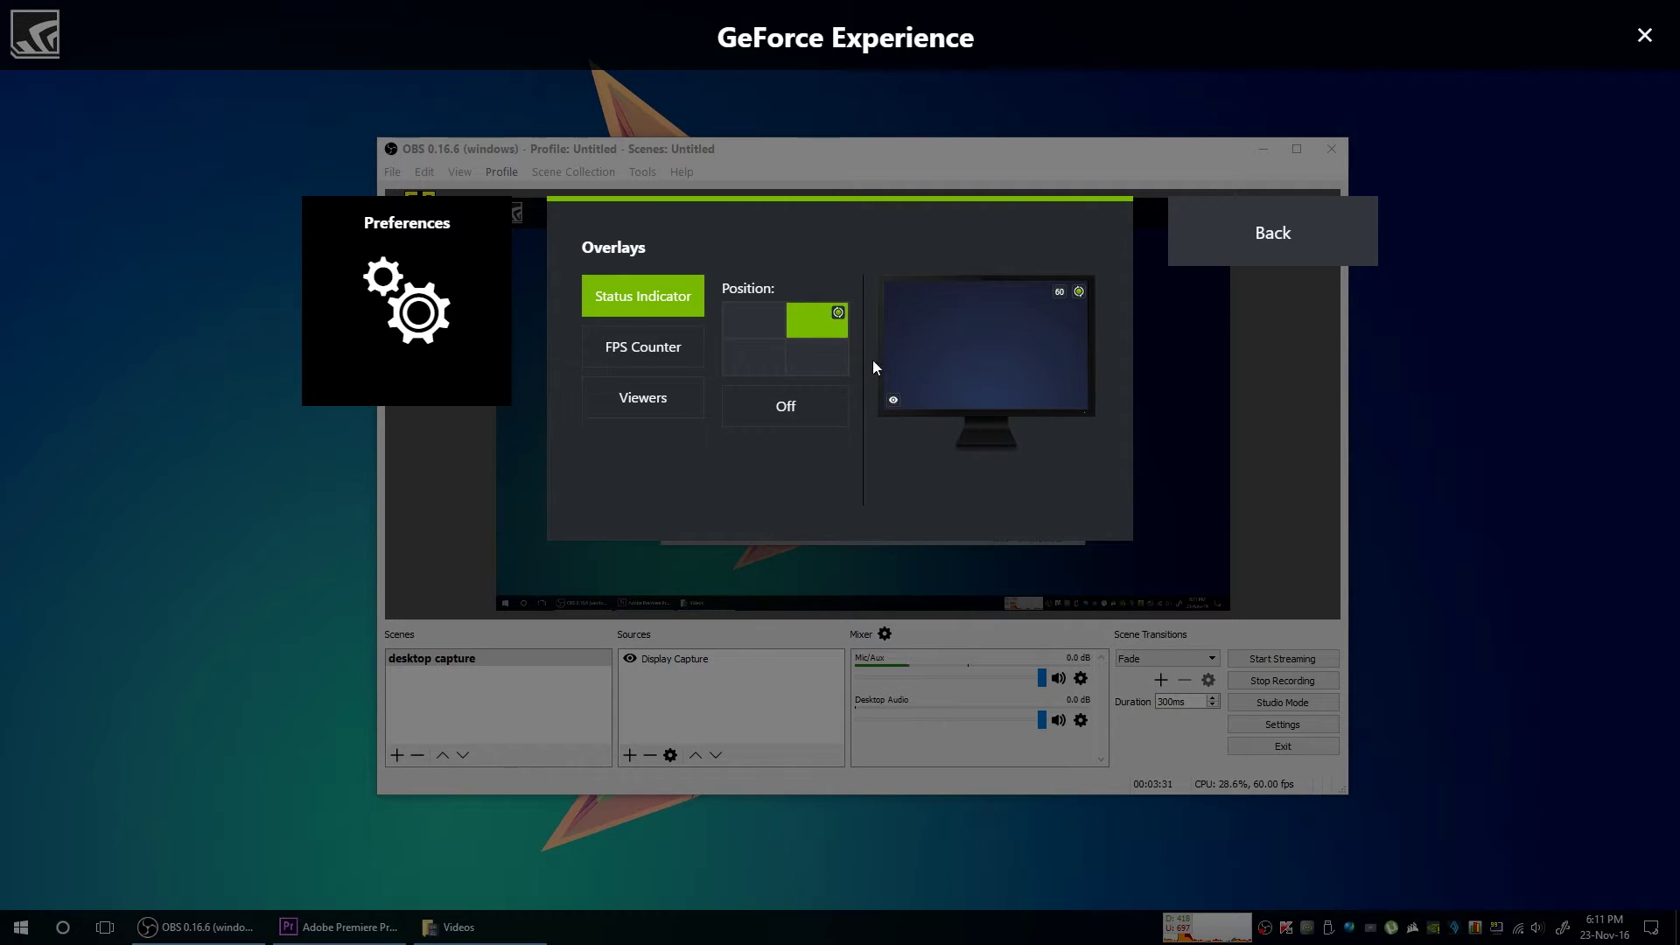
- Turn the Viewers count overlay off and go back to the Preferences home list
left_click(641, 399)
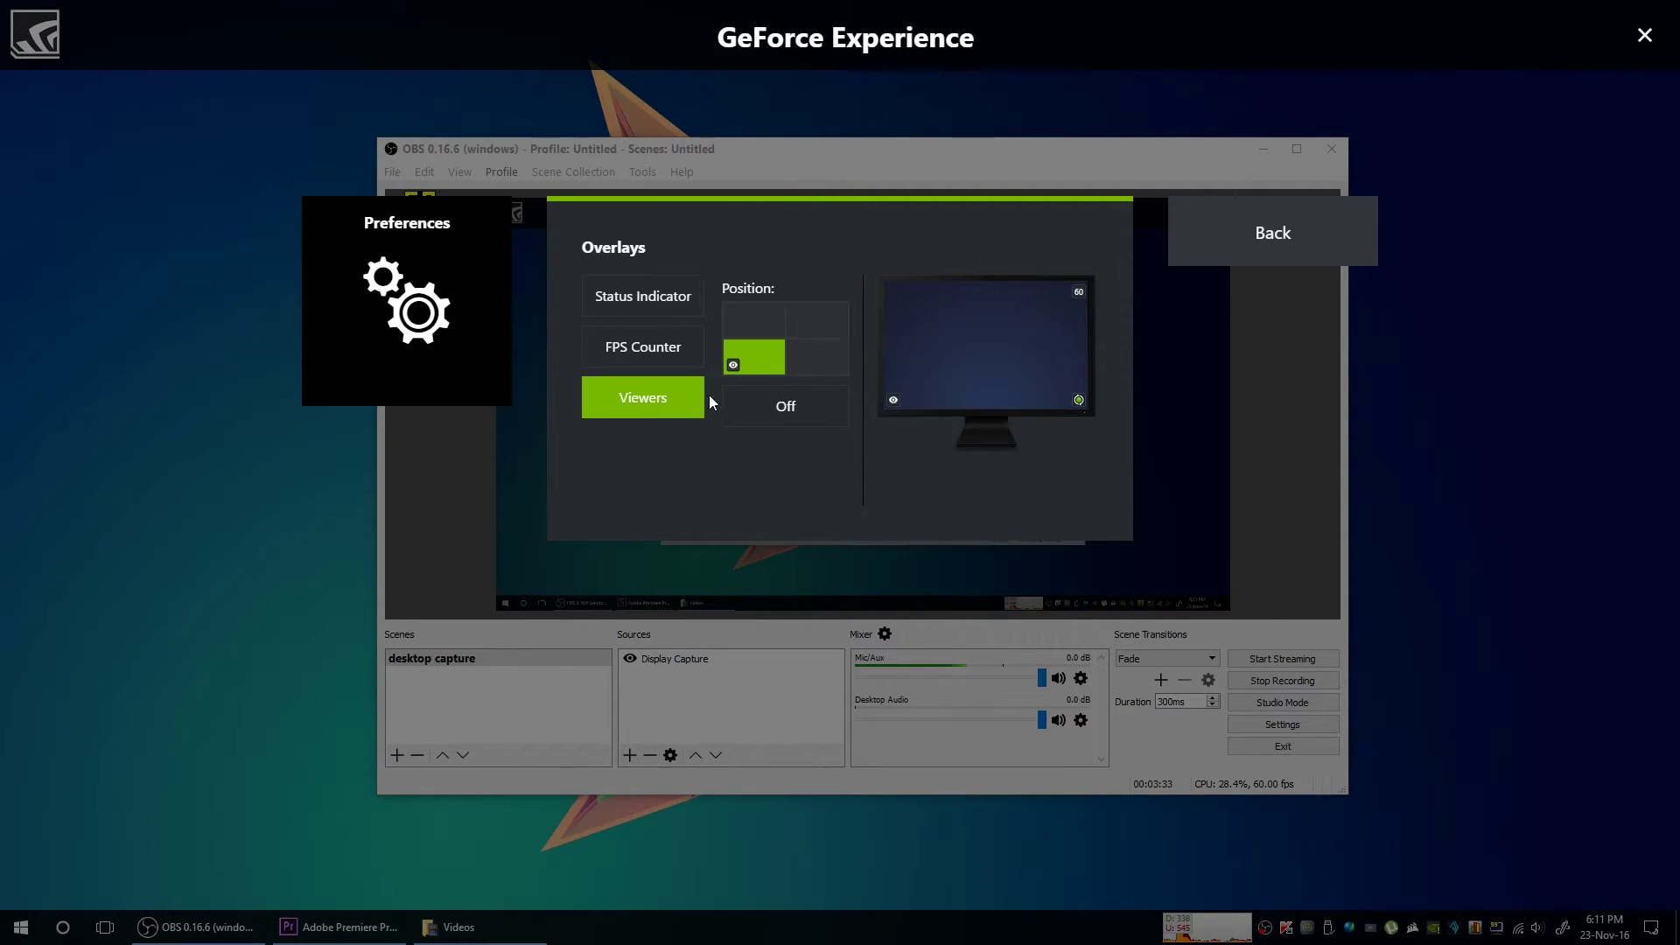
left_click(787, 402)
left_click(1272, 232)
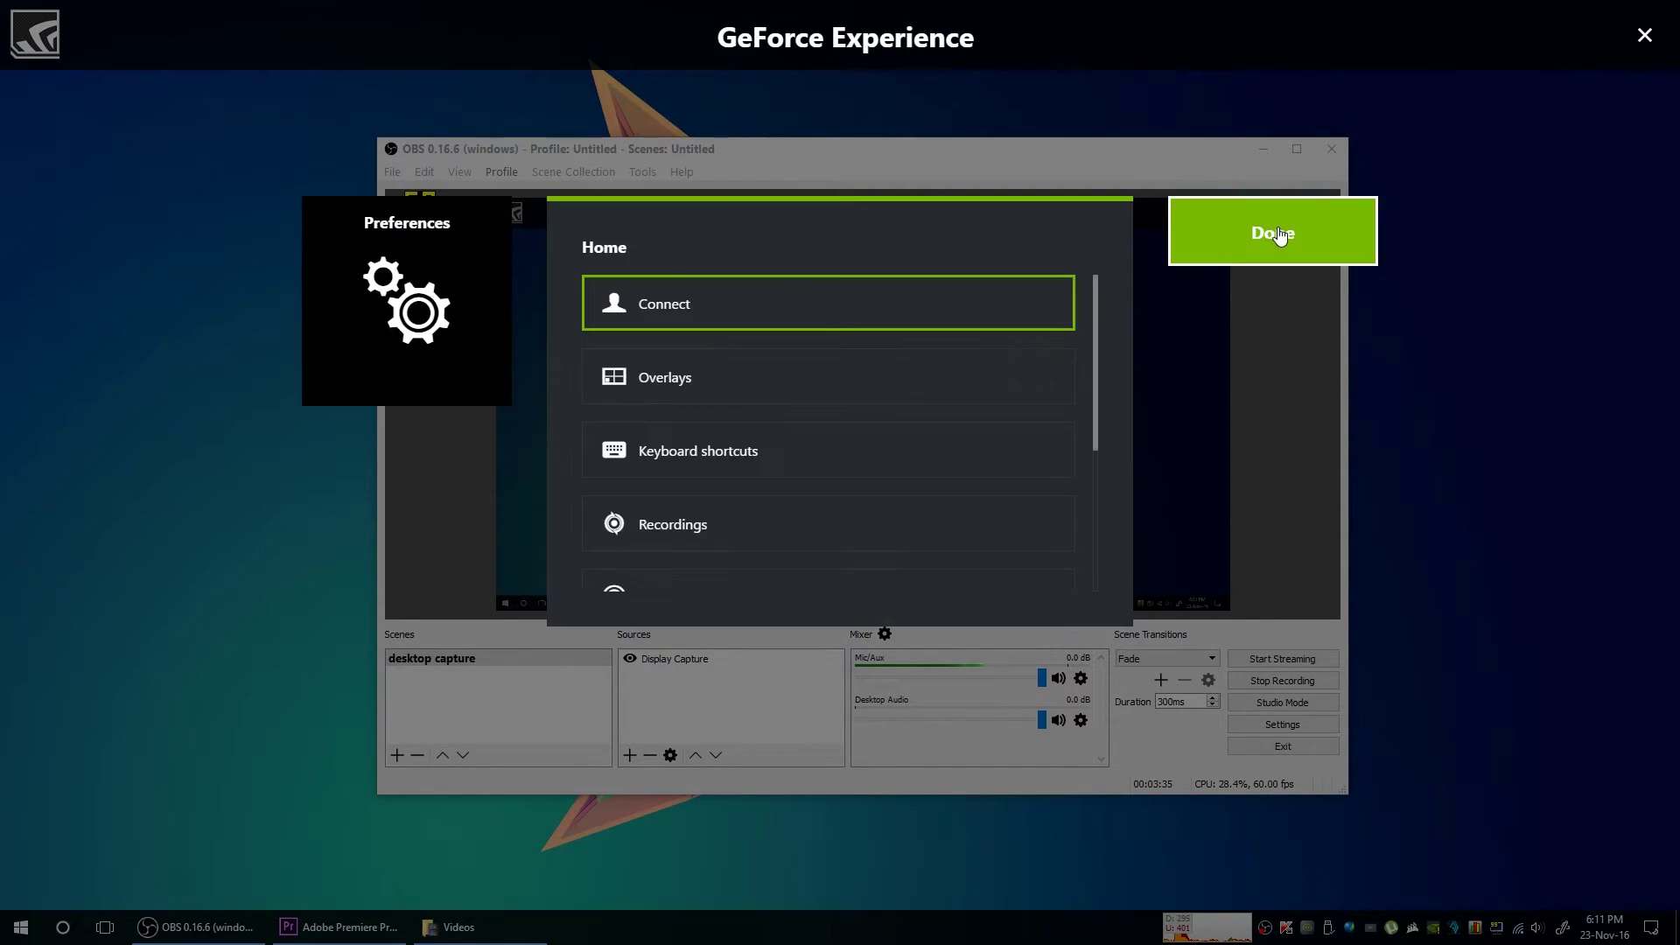
- Look over the keyboard shortcuts list, then open the Recordings preferences page
left_click(735, 452)
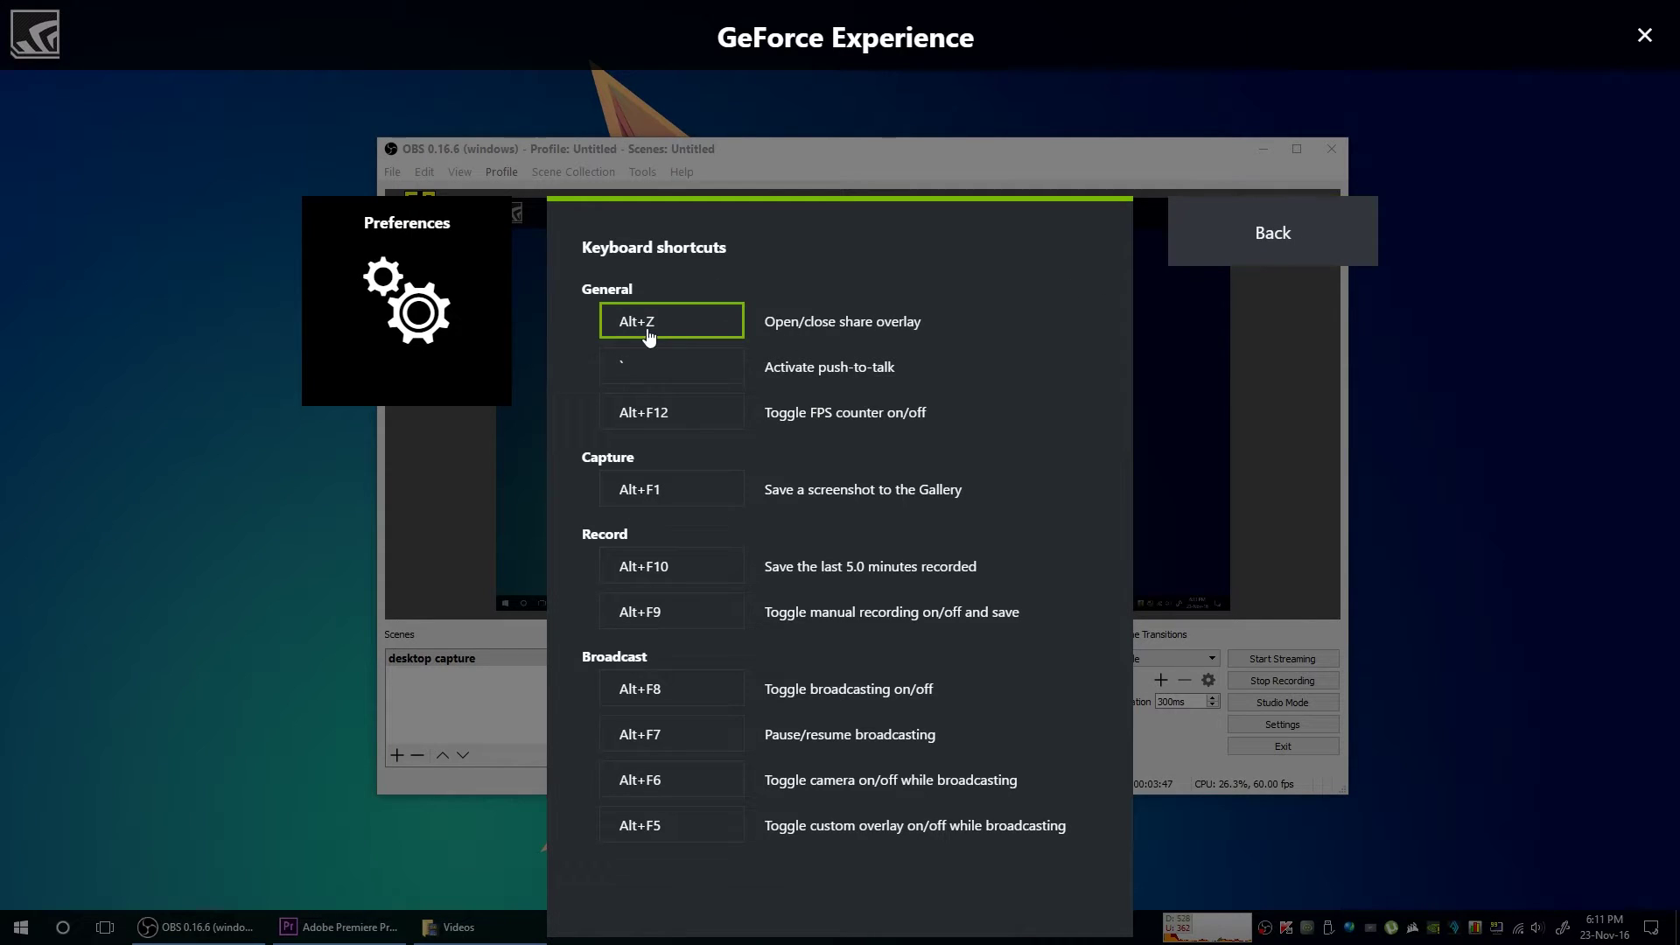
left_click(1274, 253)
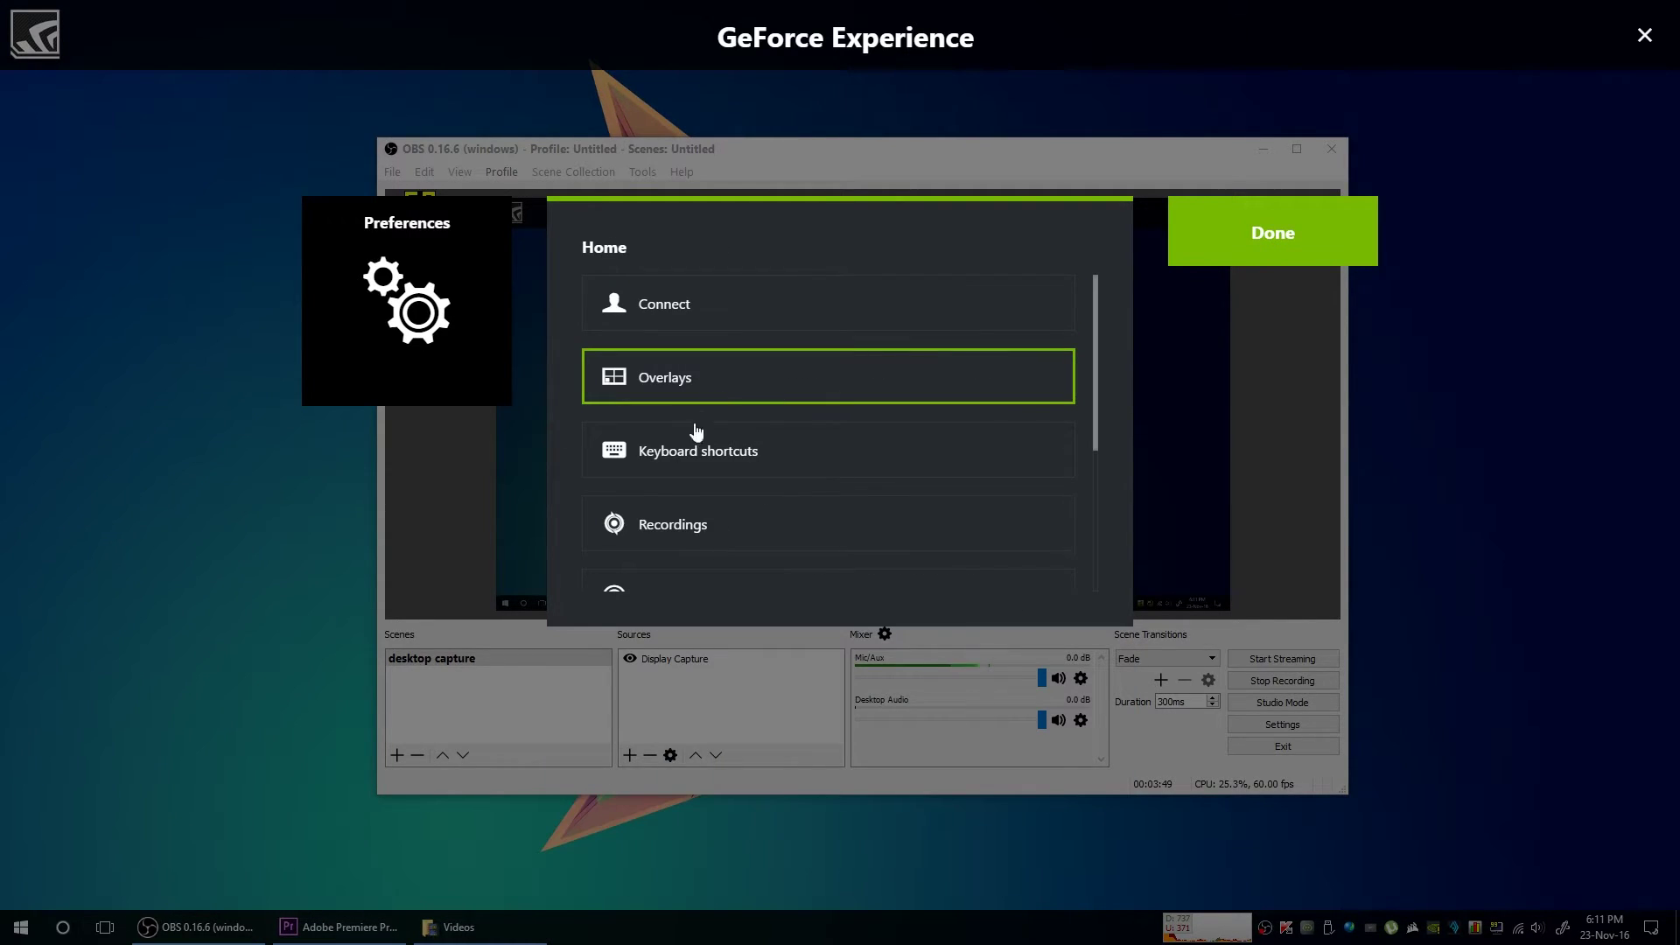
scroll(727, 438, "down", 1)
left_click(719, 446)
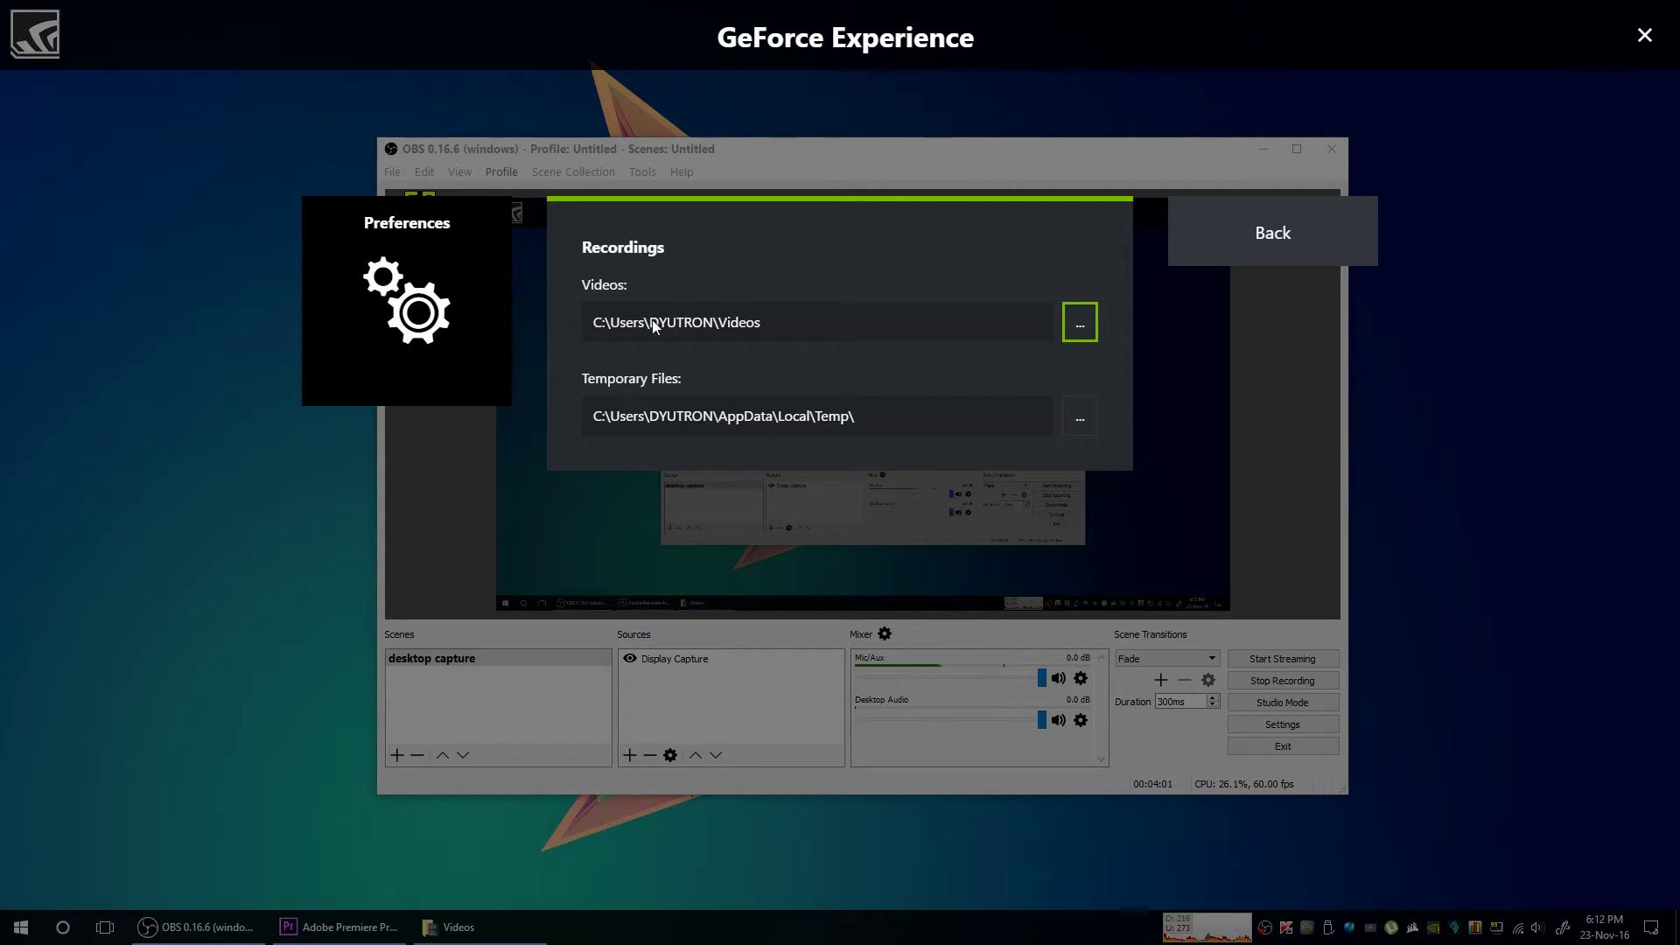
left_click(1275, 258)
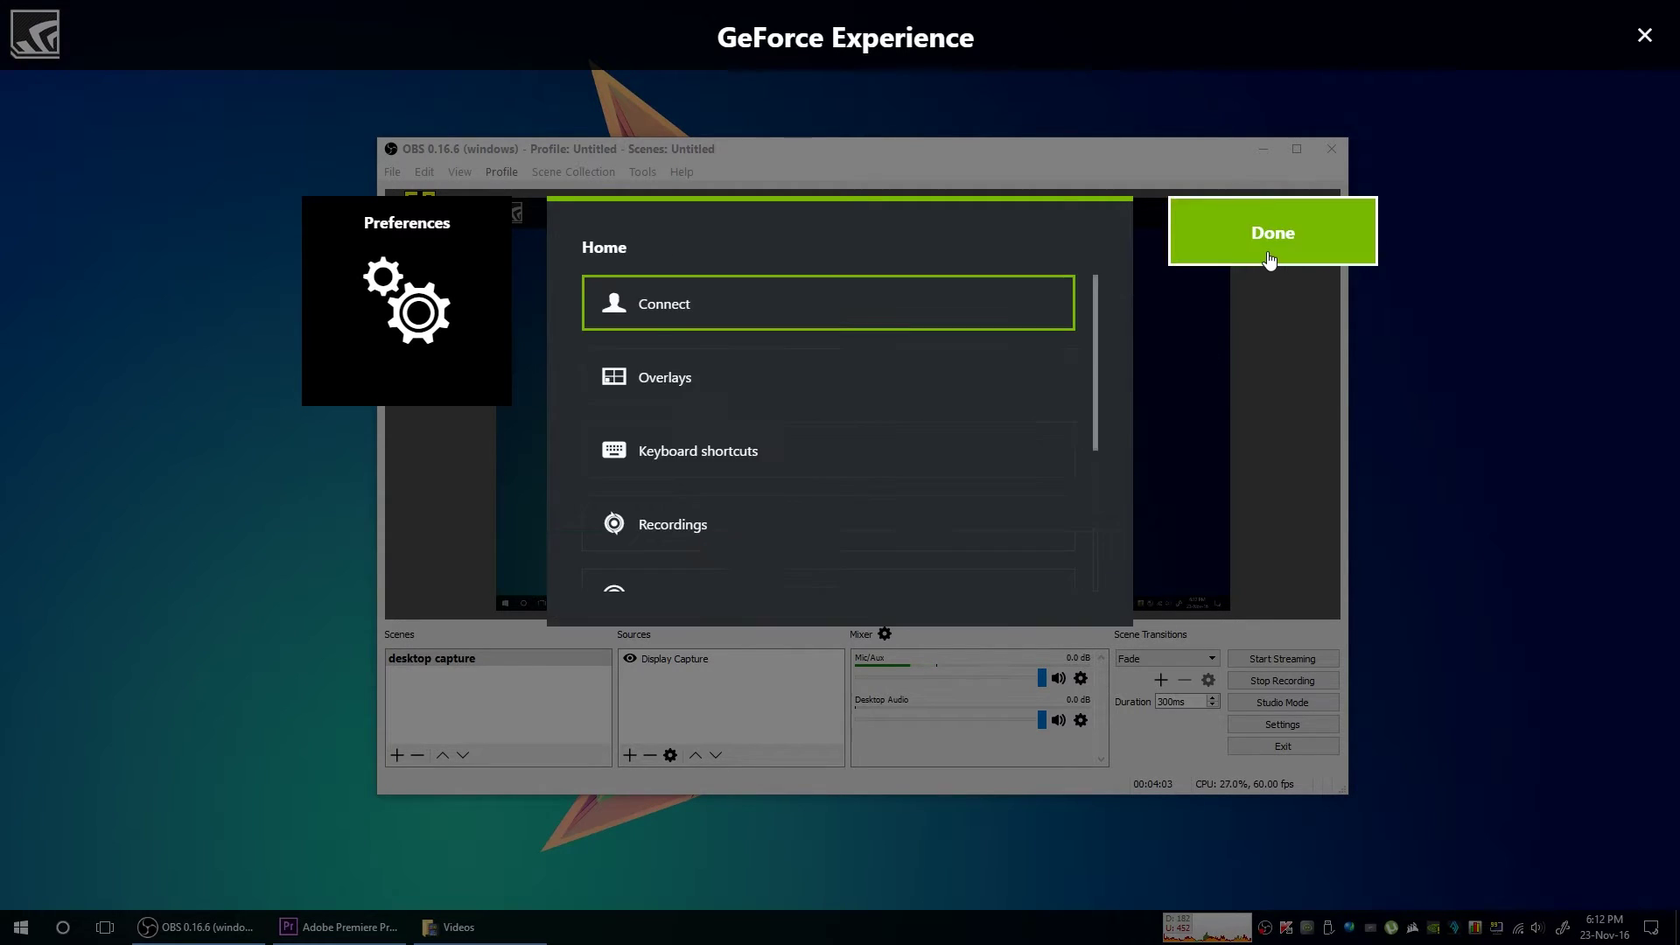
left_click(1275, 249)
left_click(1369, 361)
scroll(752, 464, "down", 2)
left_click(715, 341)
left_click(1273, 235)
scroll(714, 460, "down", 1)
left_click(695, 516)
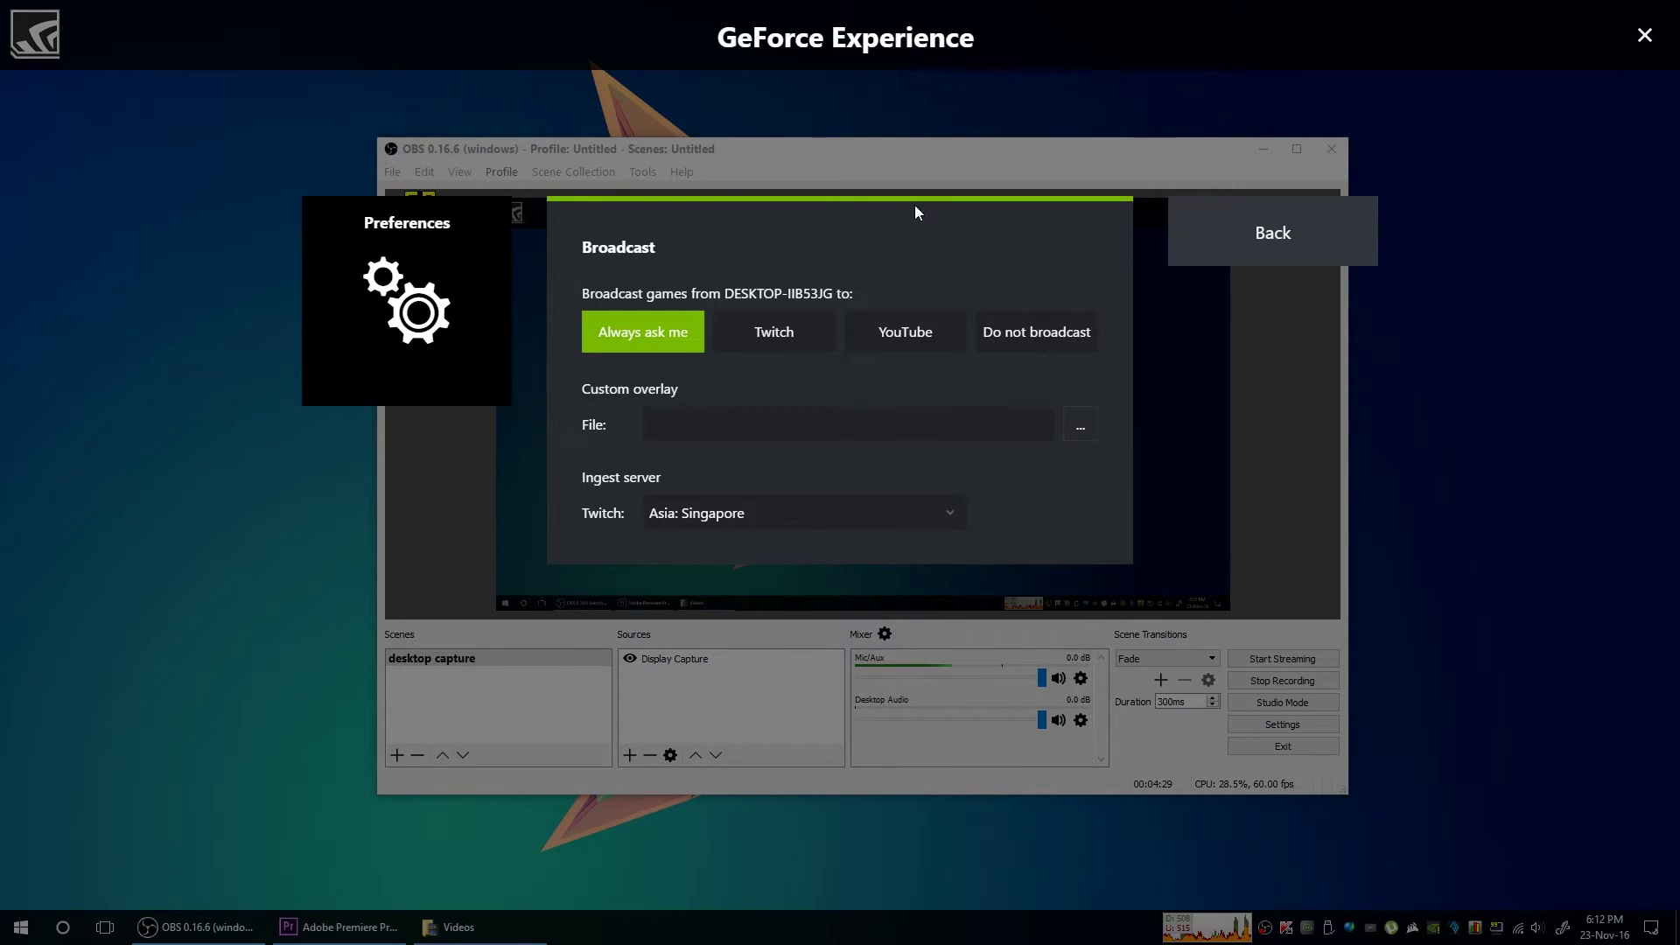
left_click(923, 329)
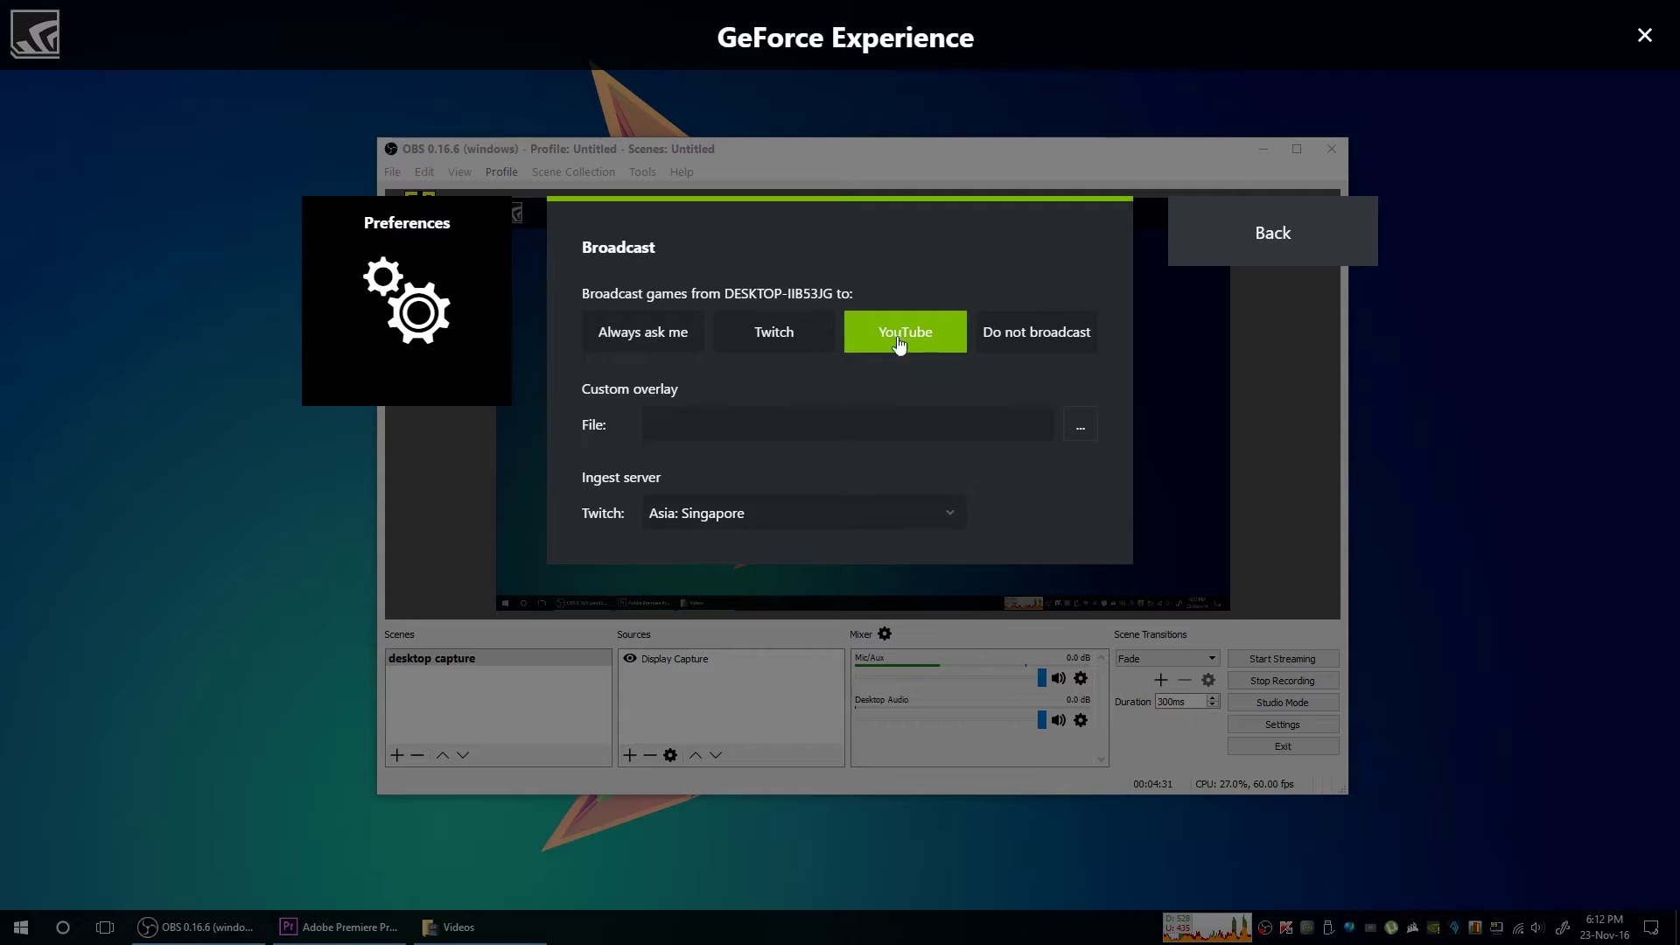
left_click(651, 339)
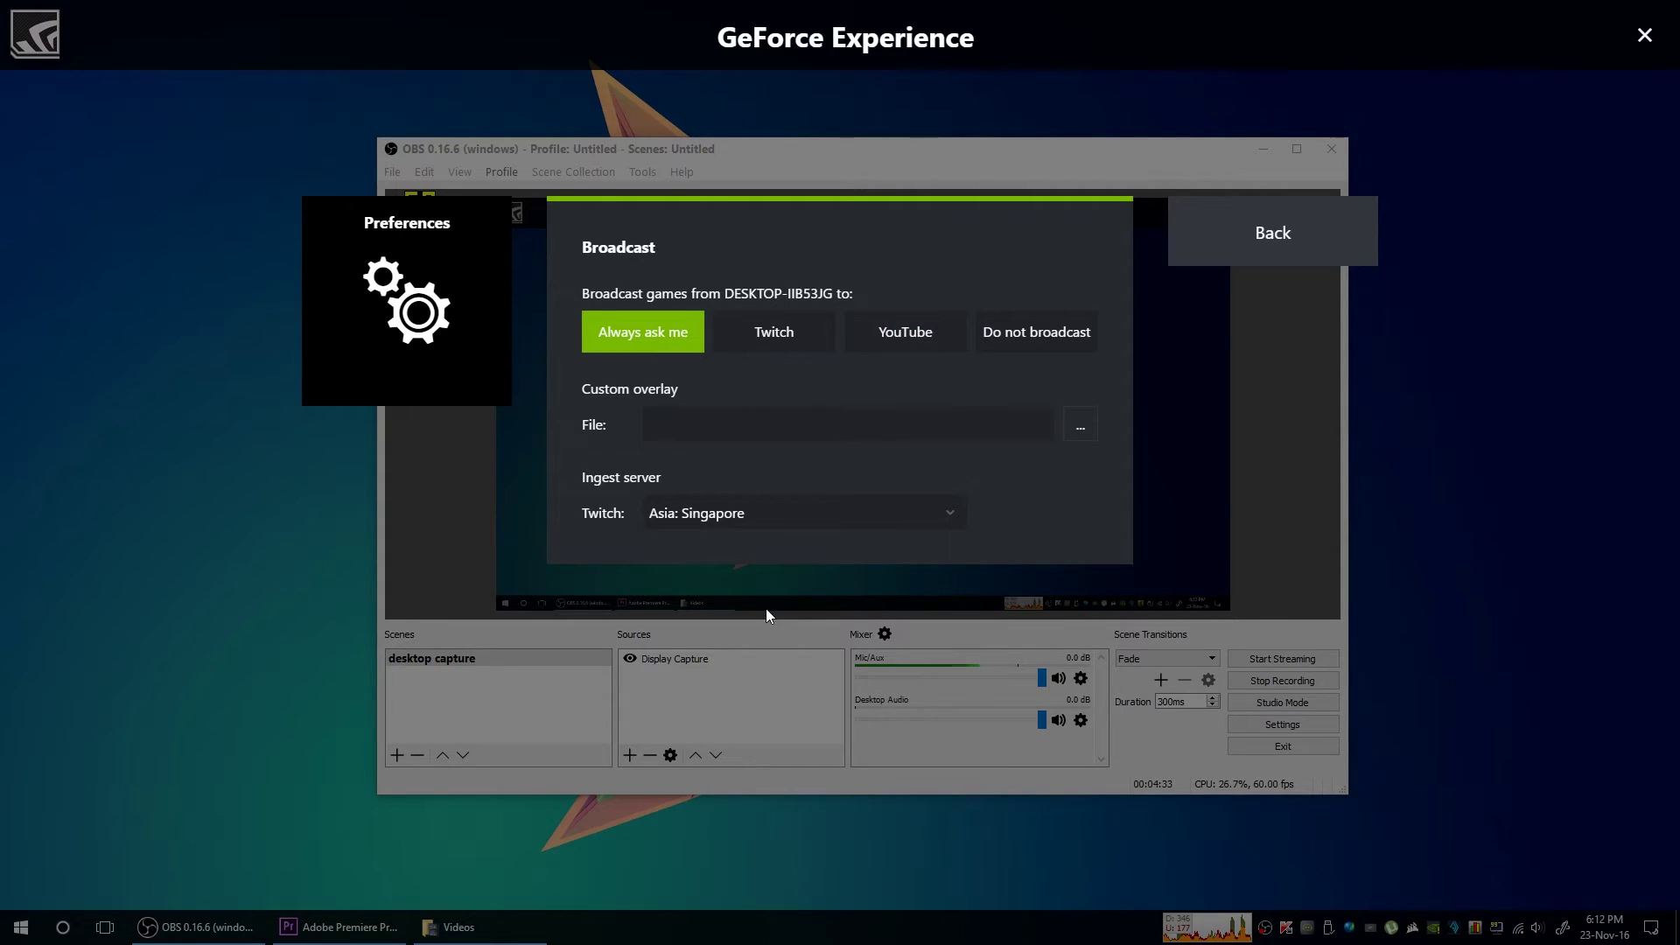
left_click(942, 516)
scroll(776, 517, "down", 3)
scroll(776, 517, "up", 3)
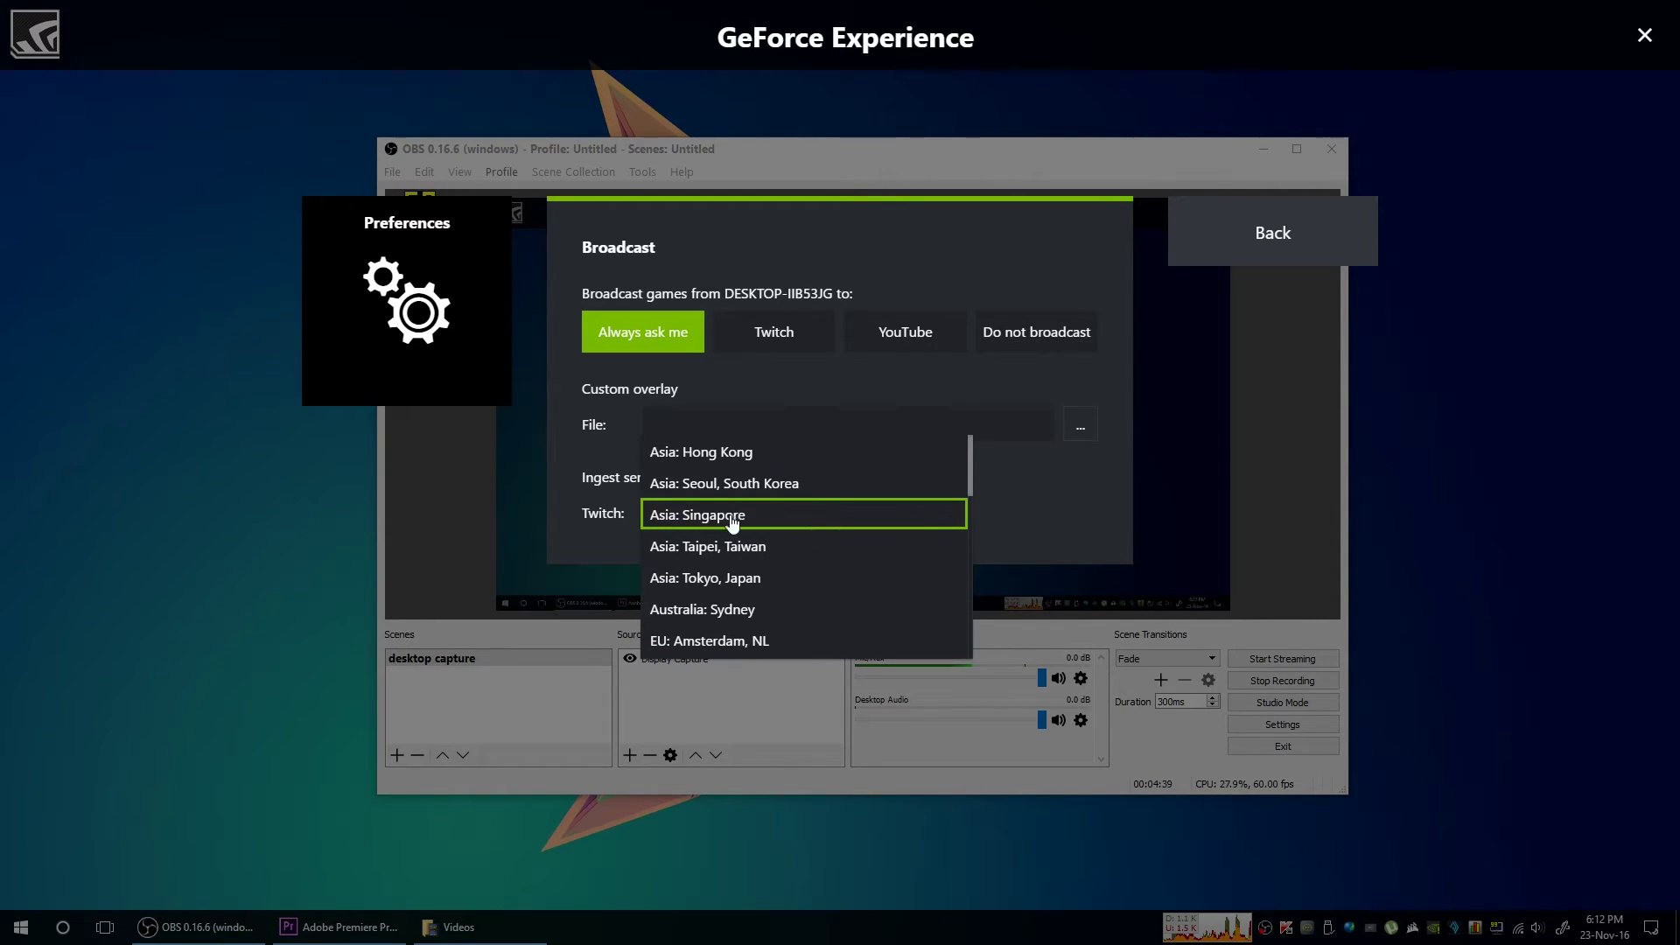
left_click(1101, 514)
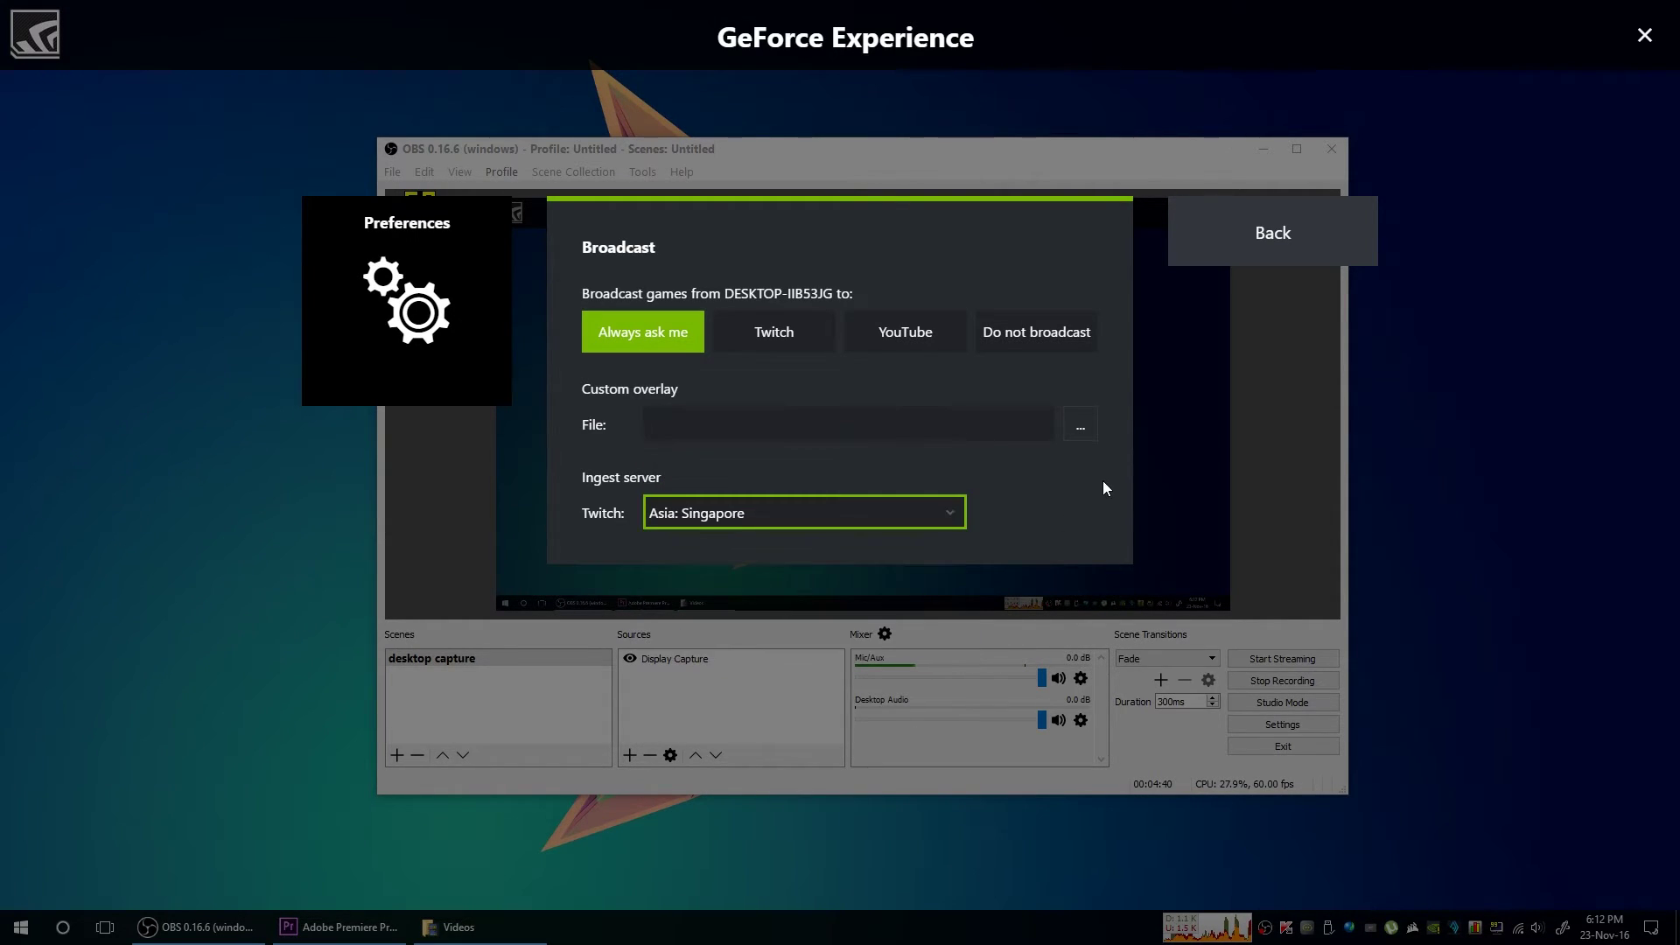
left_click(1279, 233)
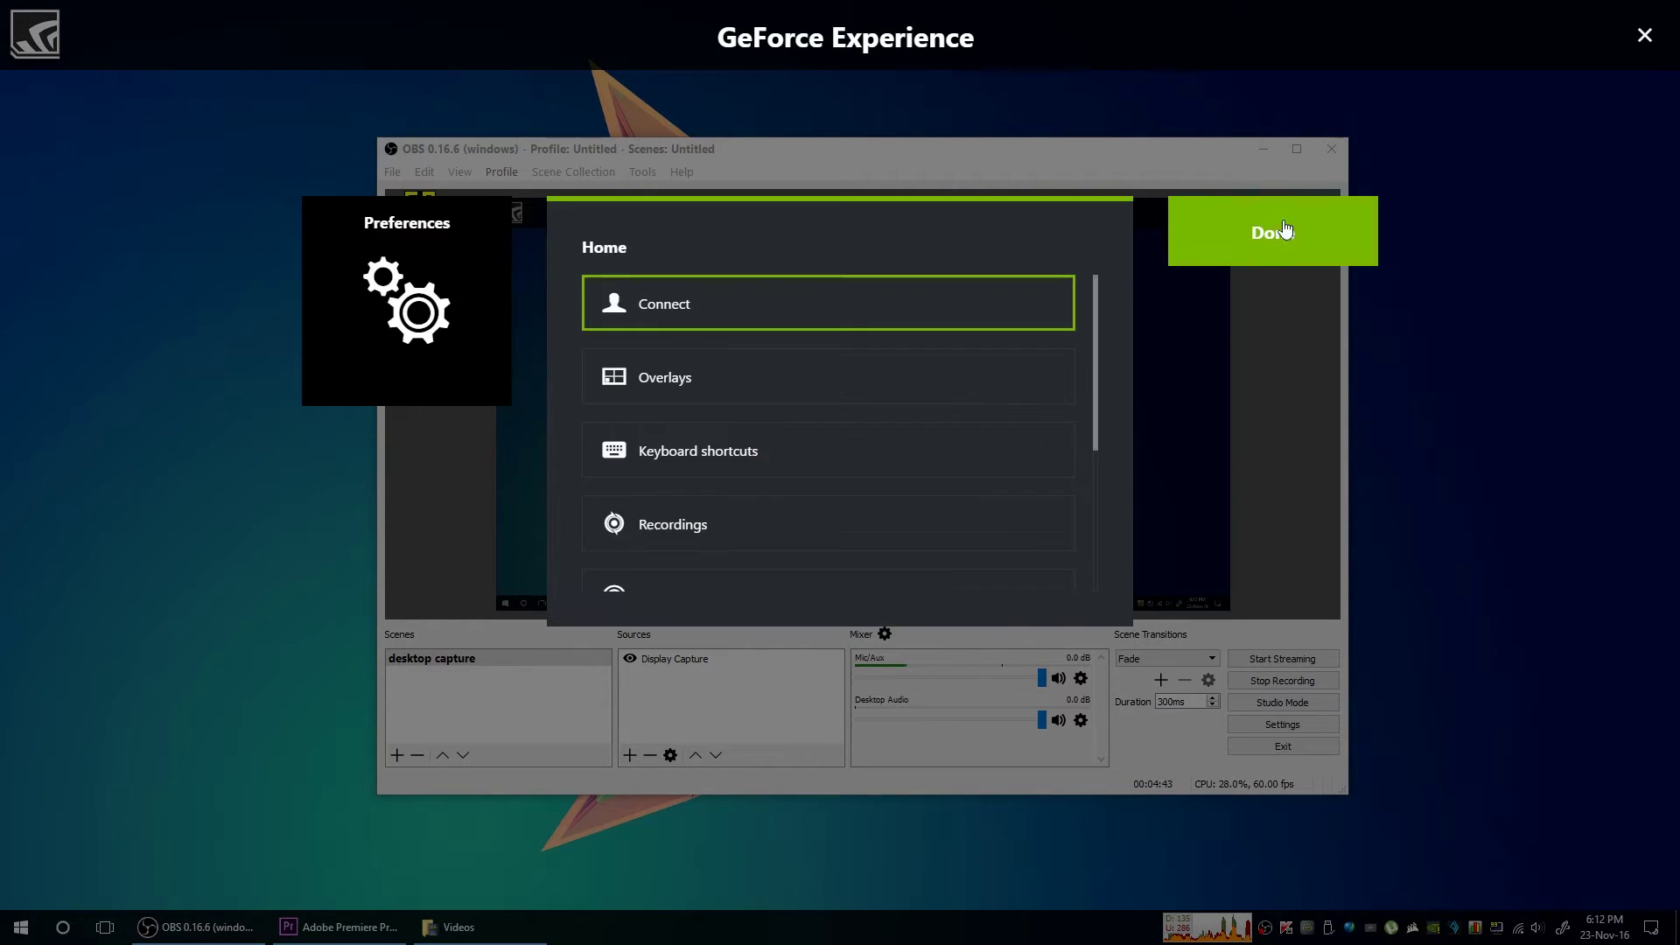
scroll(846, 480, "down", 3)
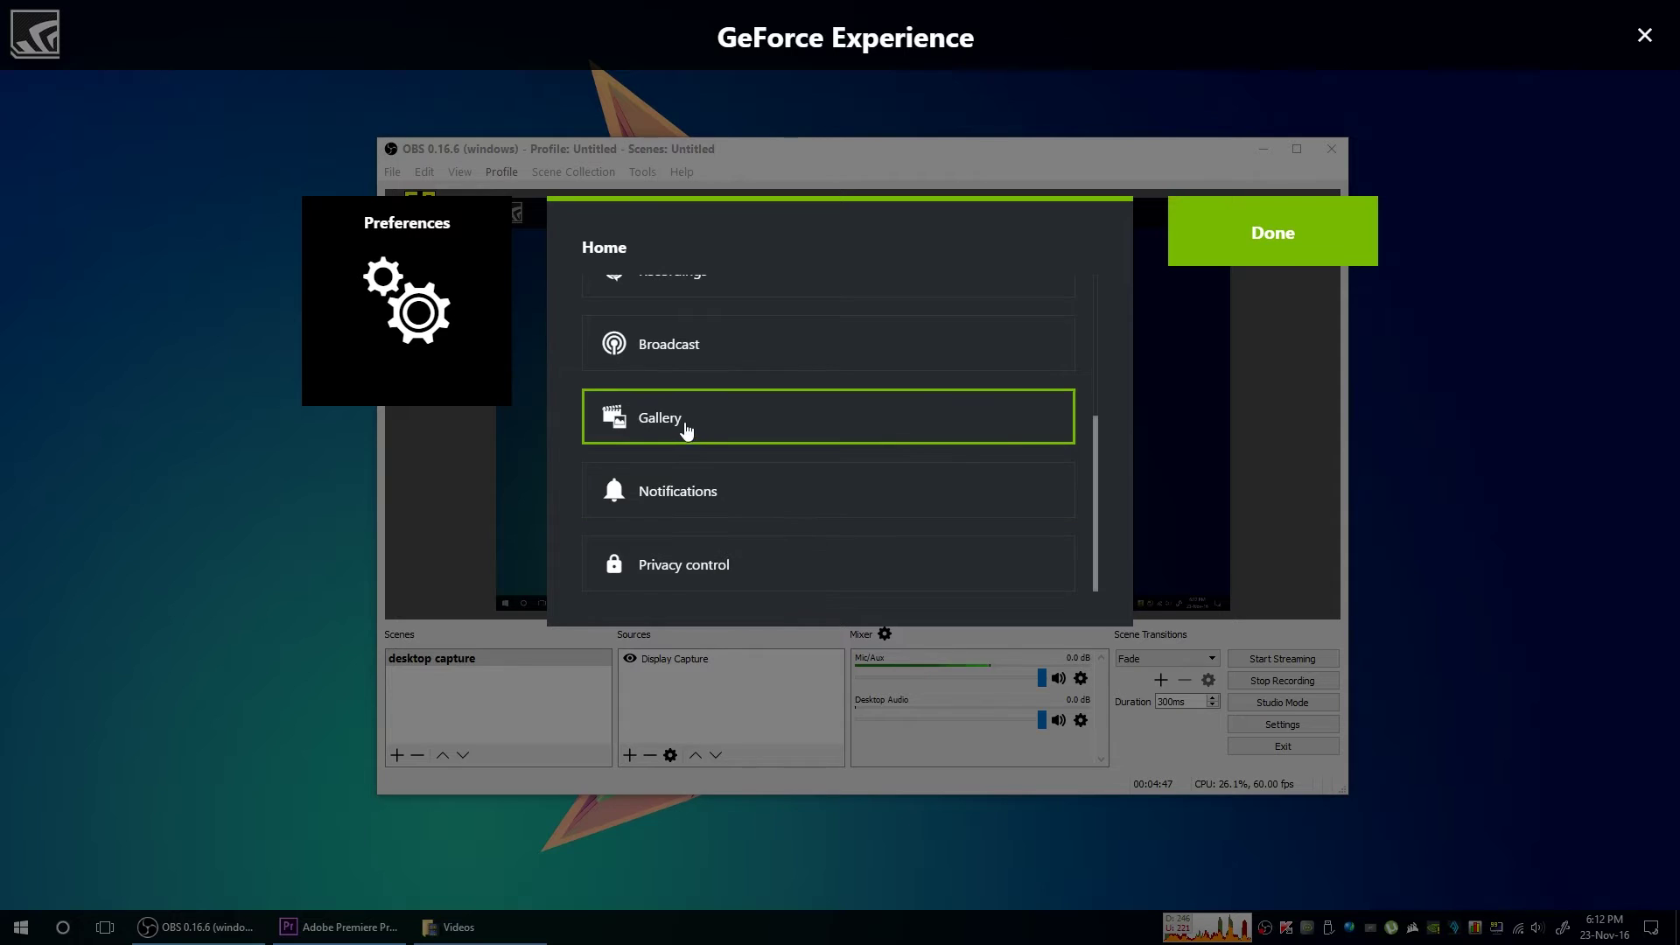
- Review the Gallery upload and Notifications preferences, leaving them unchanged
left_click(717, 428)
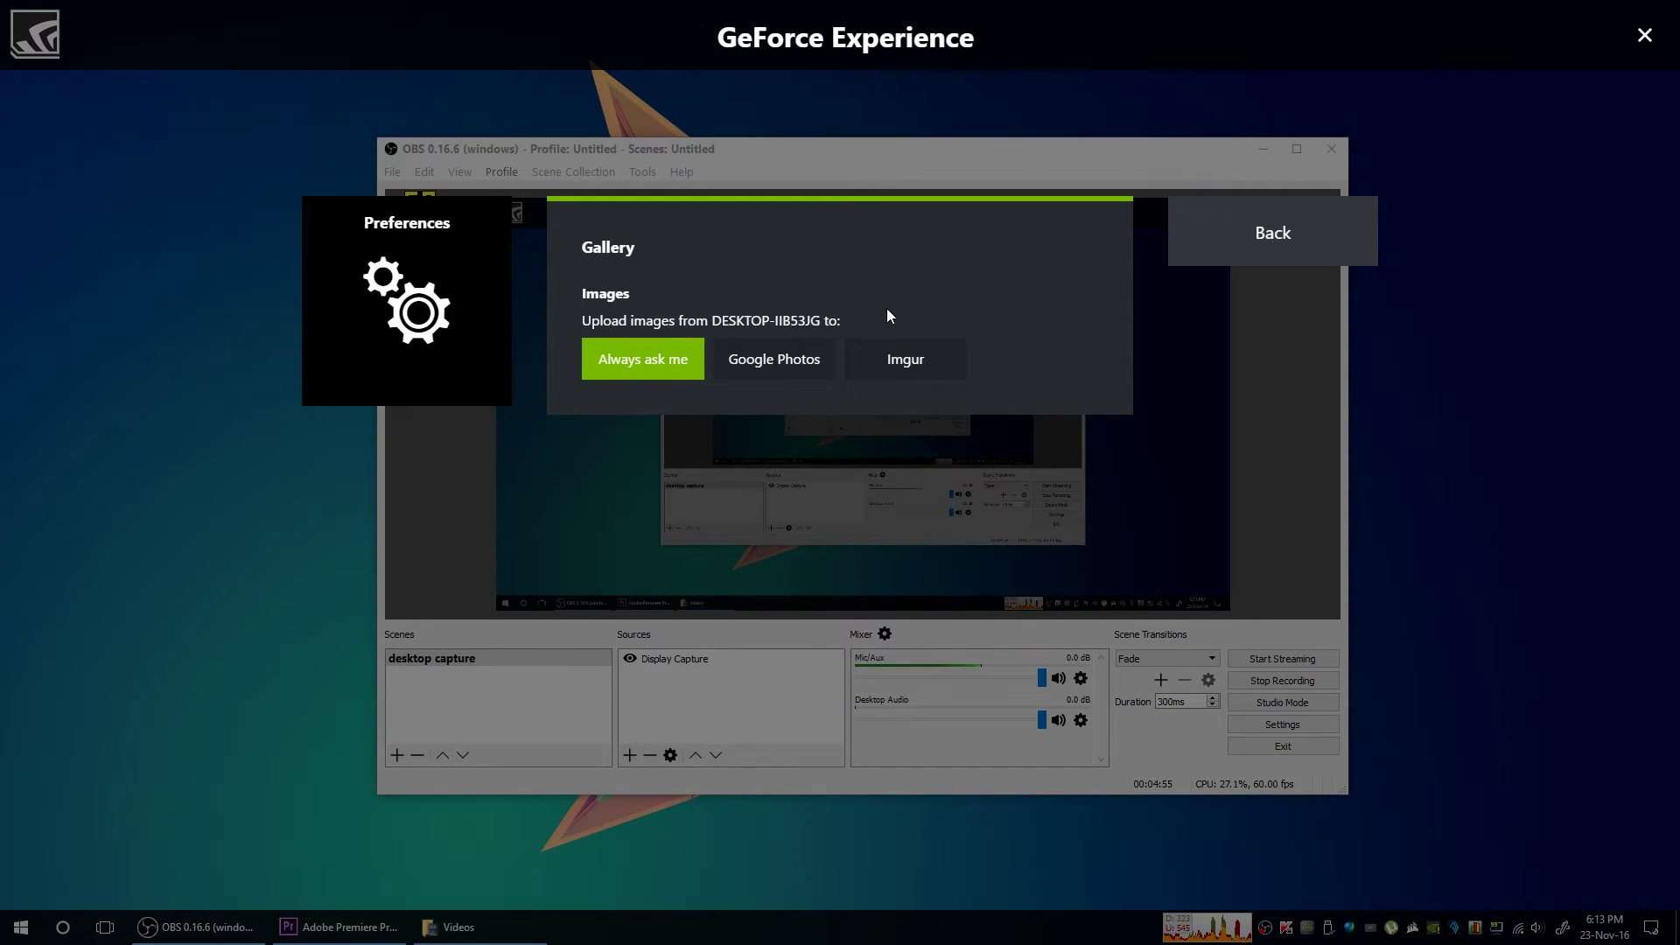
left_click(1256, 235)
scroll(744, 542, "down", 3)
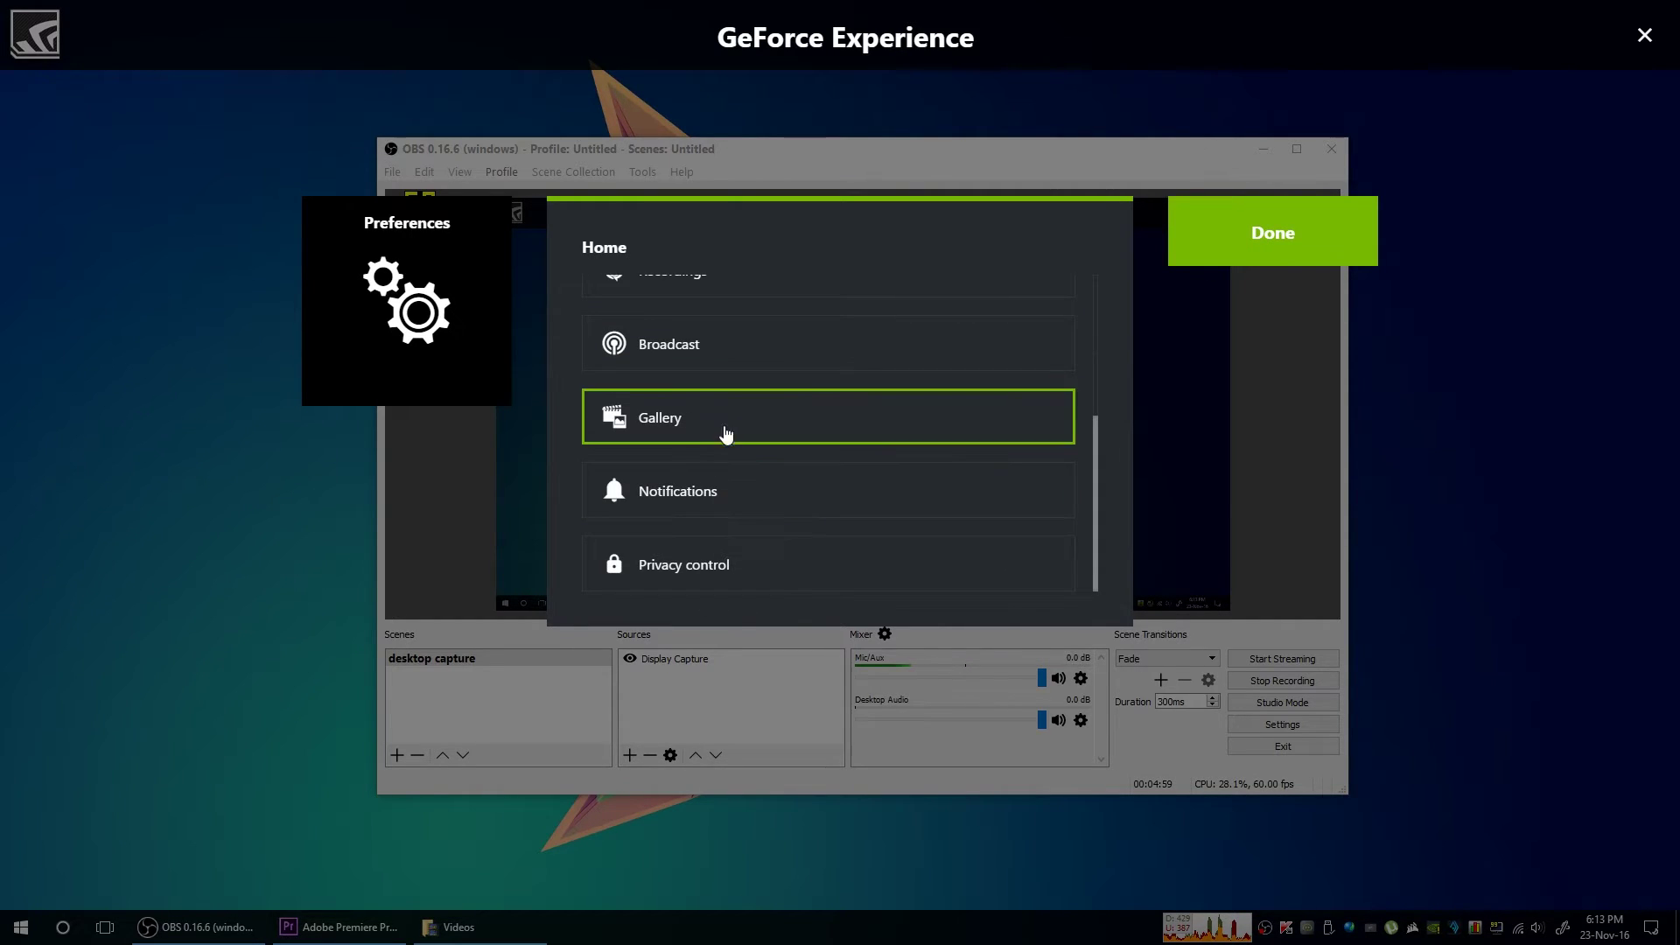
left_click(732, 483)
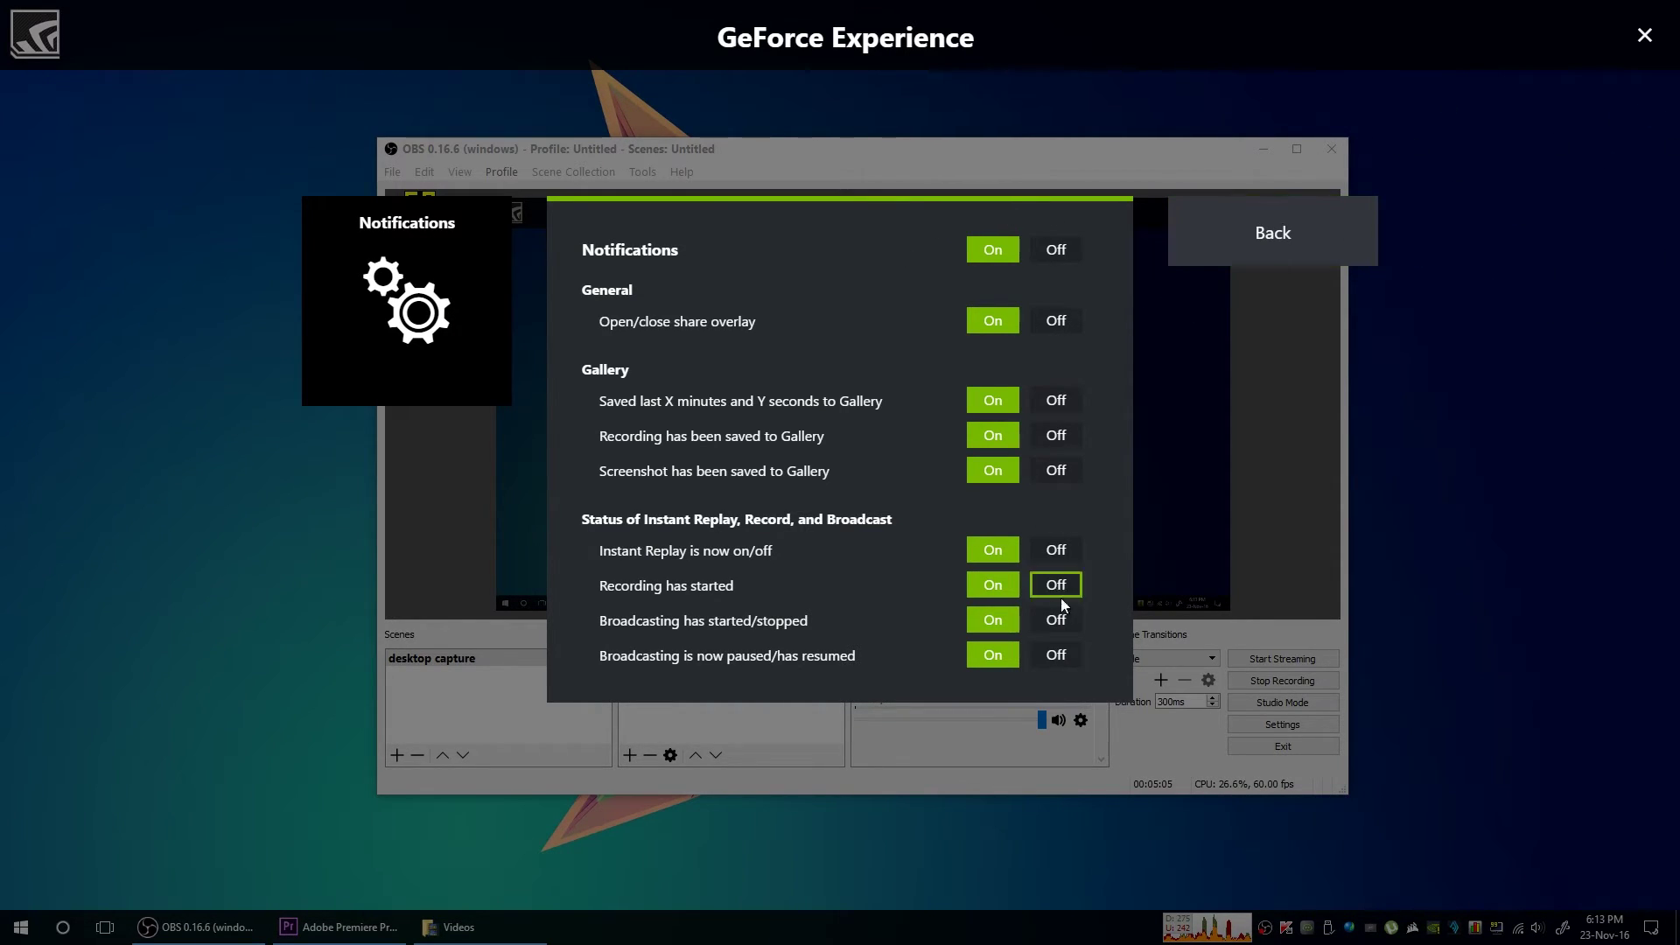
left_click(1307, 262)
- Recheck Notifications with all left on, view Privacy control, then exit preferences and close the overlay
scroll(844, 439, "down", 3)
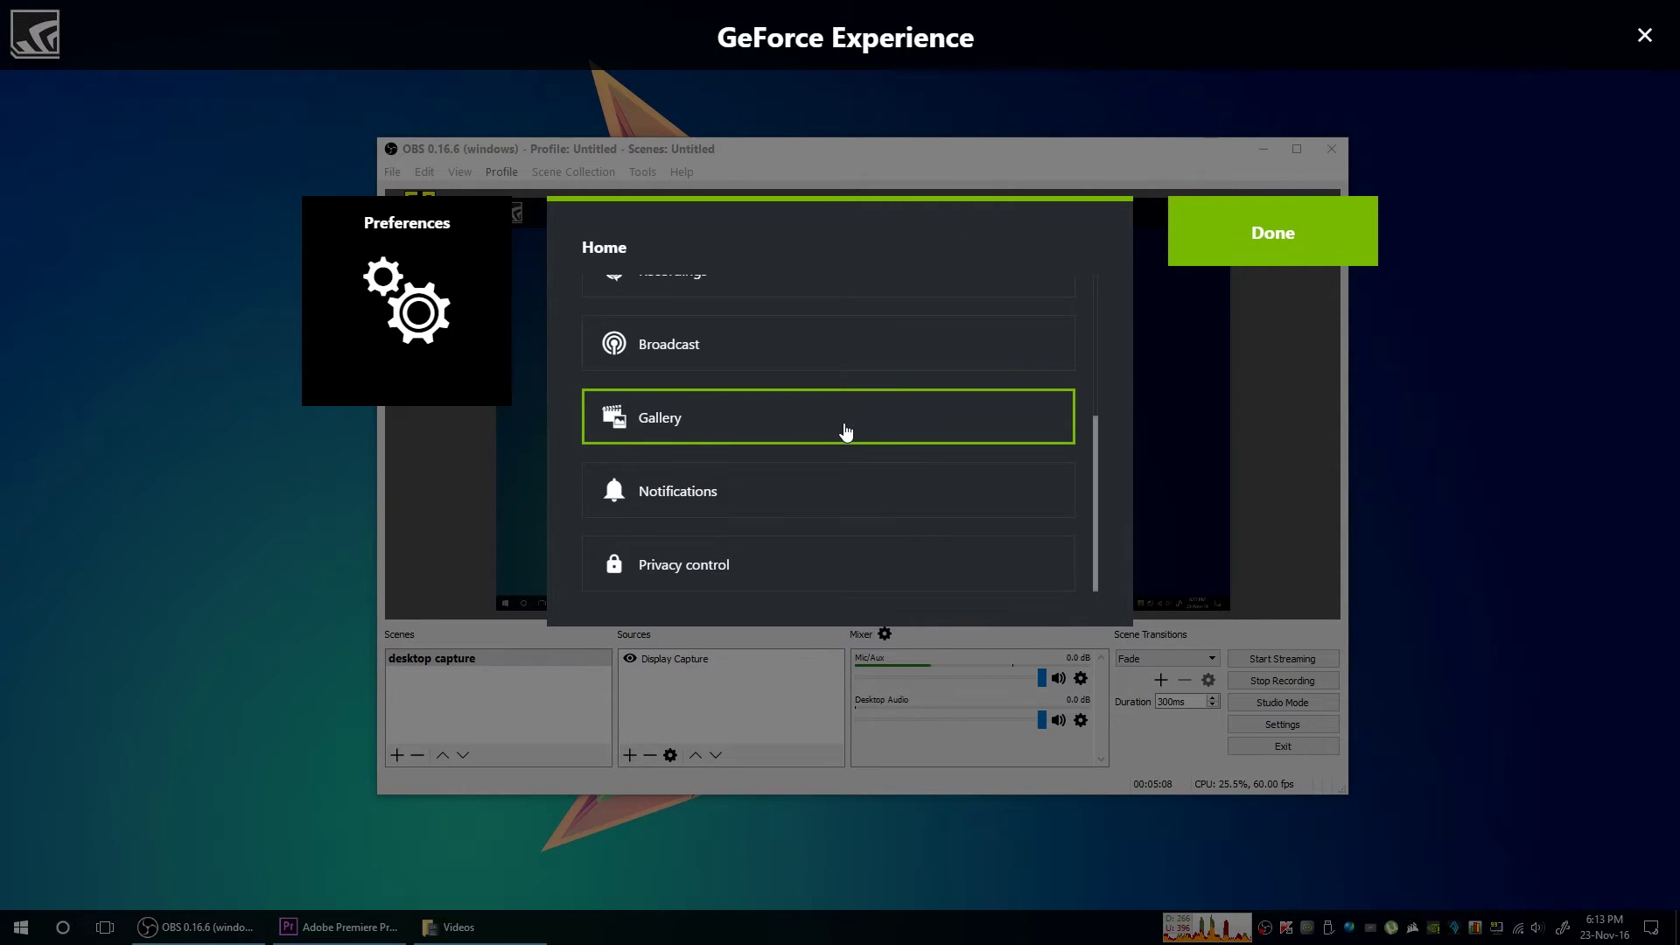
left_click(742, 493)
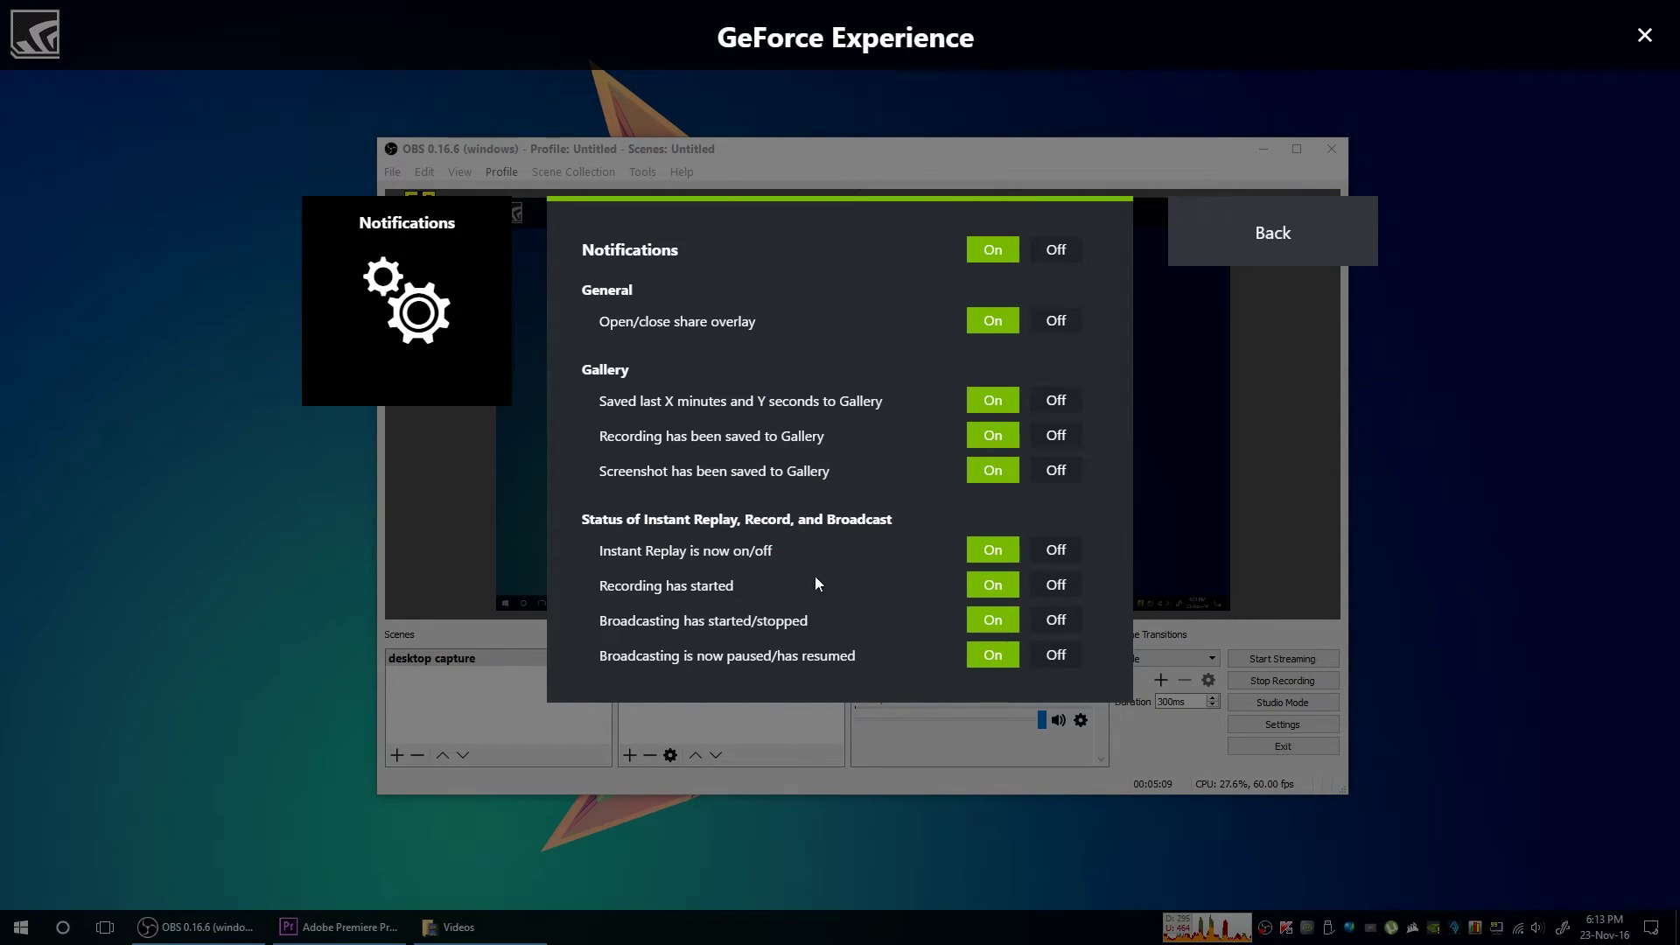
left_click(1271, 233)
scroll(733, 568, "down", 2)
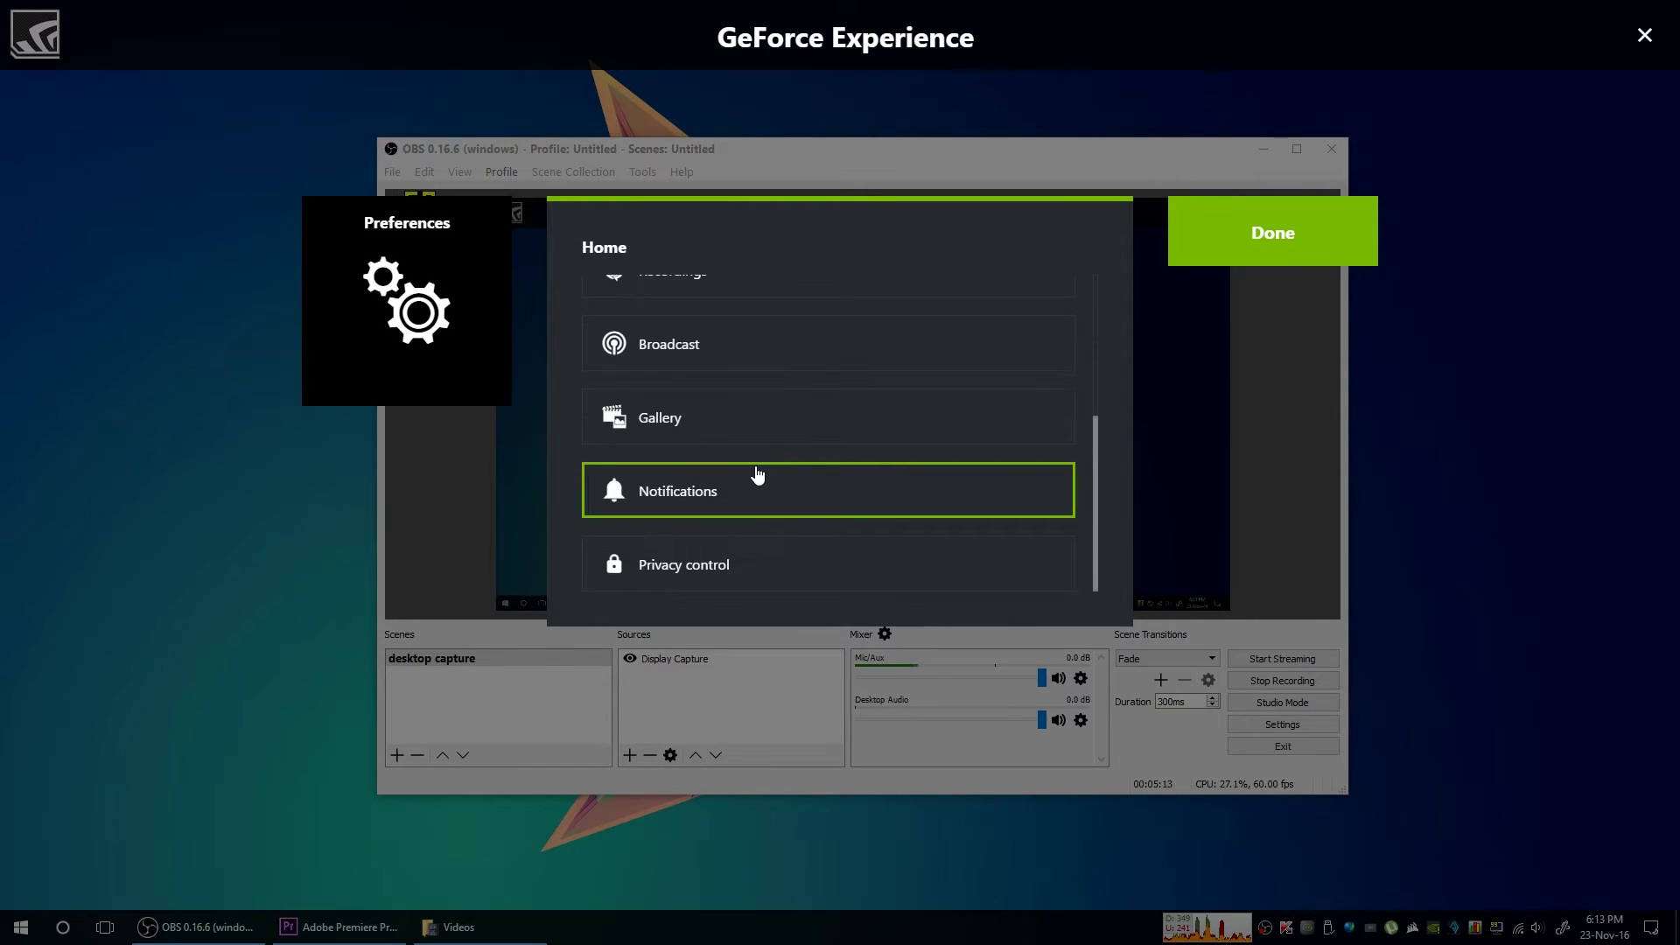
left_click(732, 566)
left_click(633, 327)
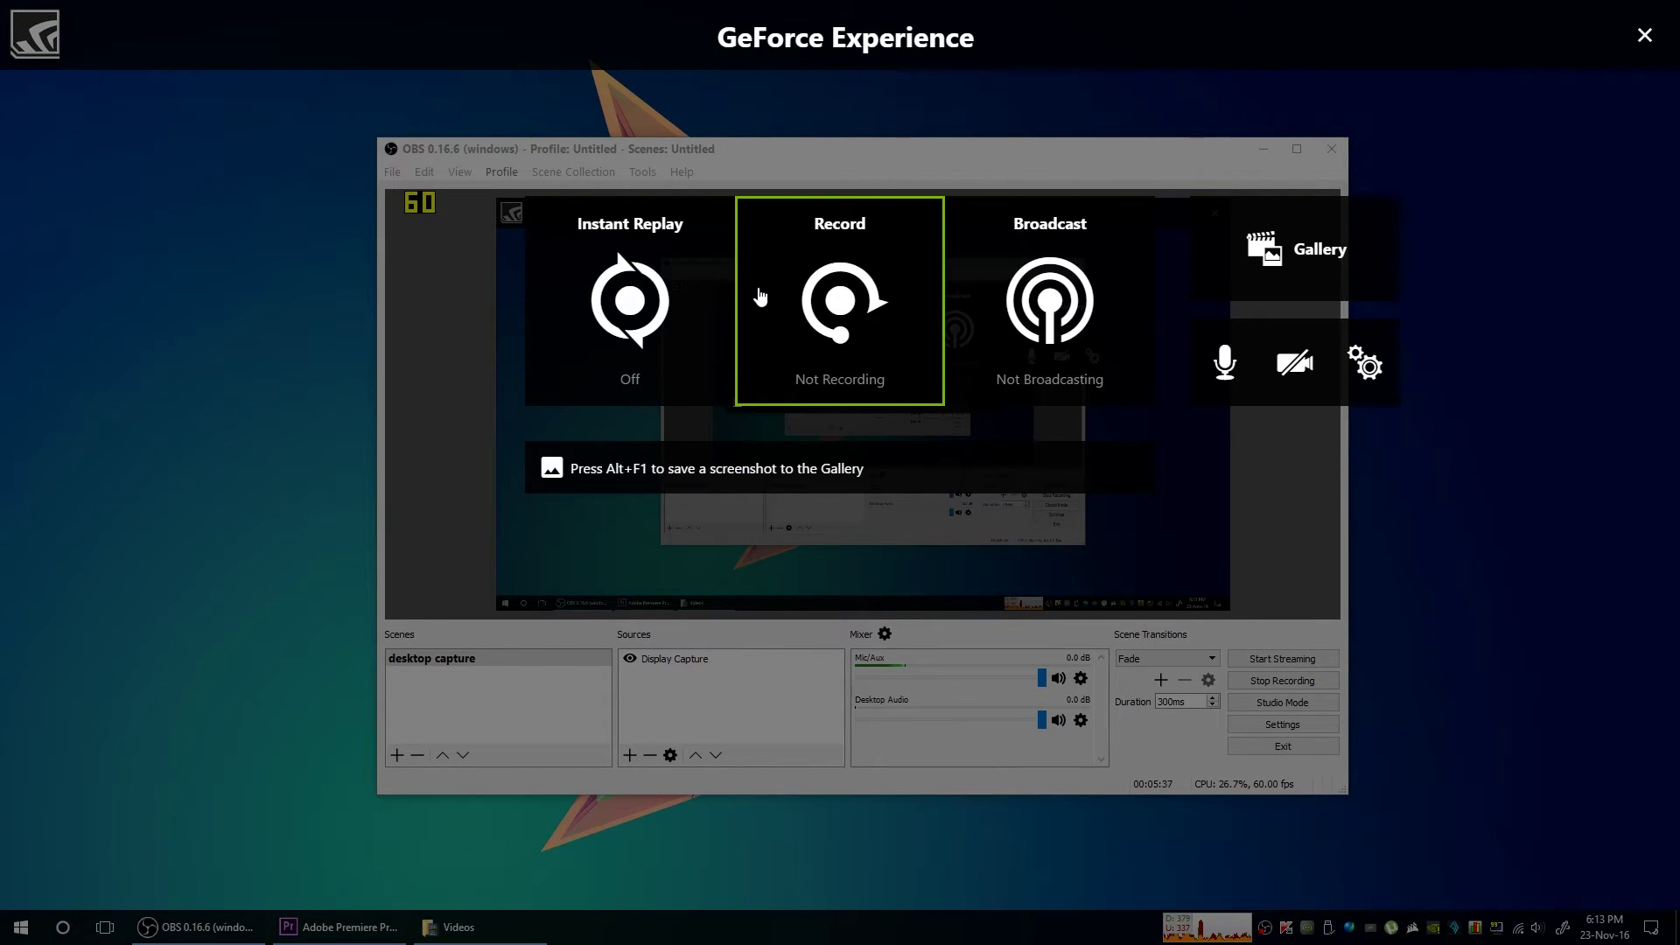
left_click(1647, 36)
- Refresh the desktop and open the GeForce Experience main window from the NVIDIA tray icon
right_click(1416, 392)
left_click(1466, 441)
right_click(1433, 928)
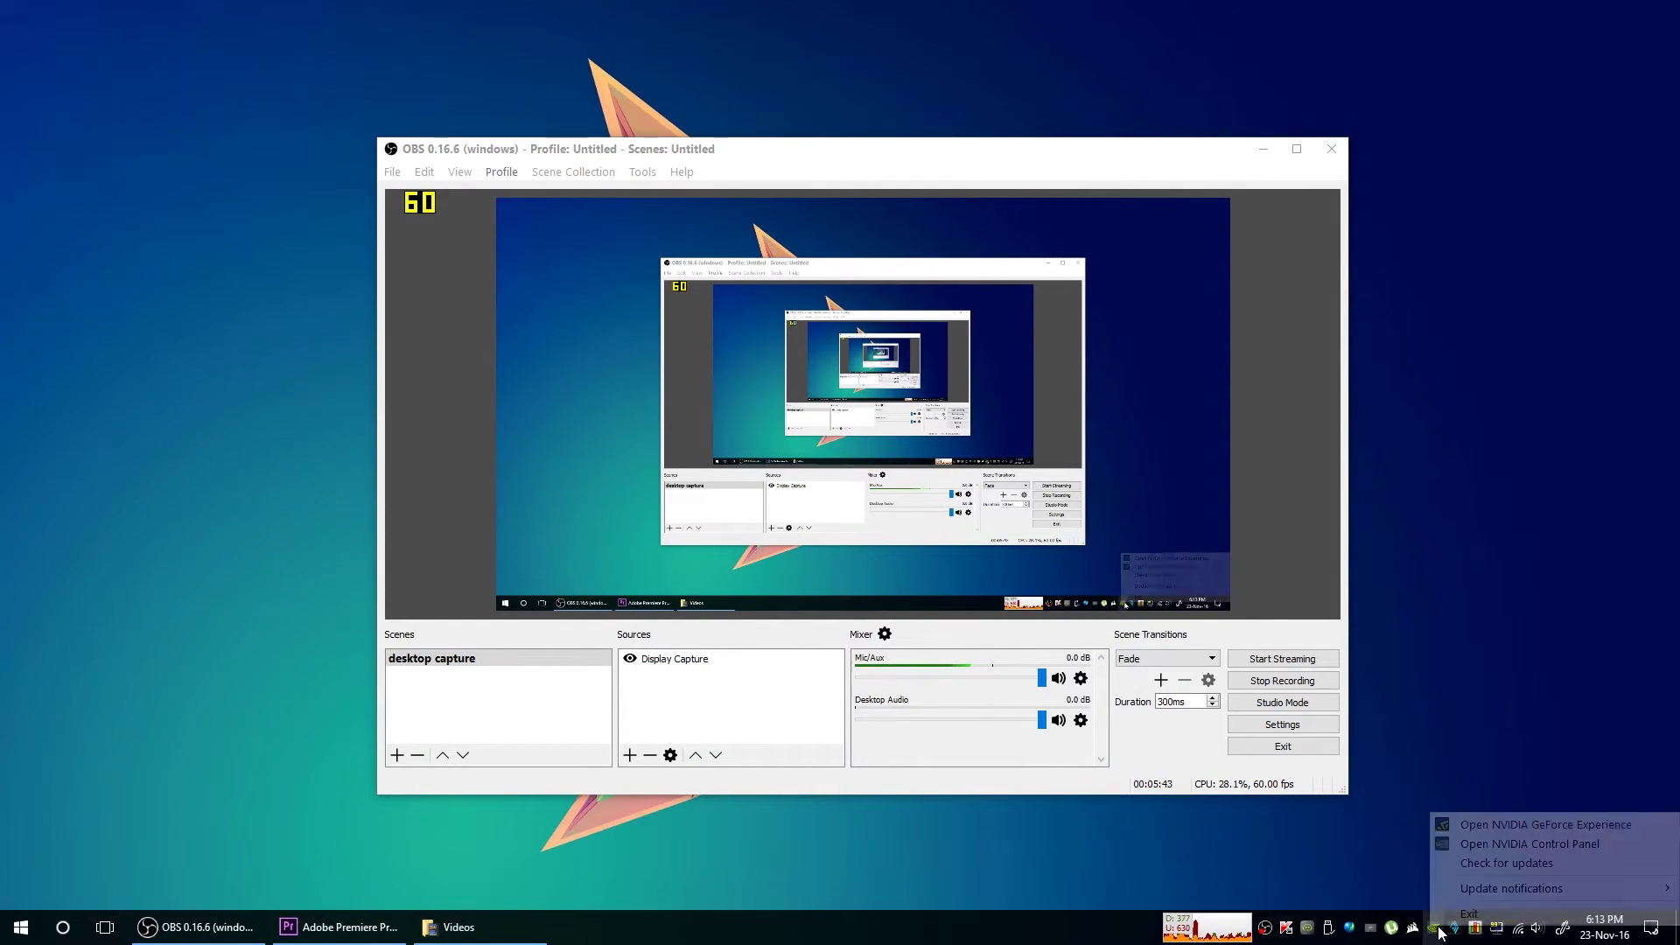
left_click(1583, 825)
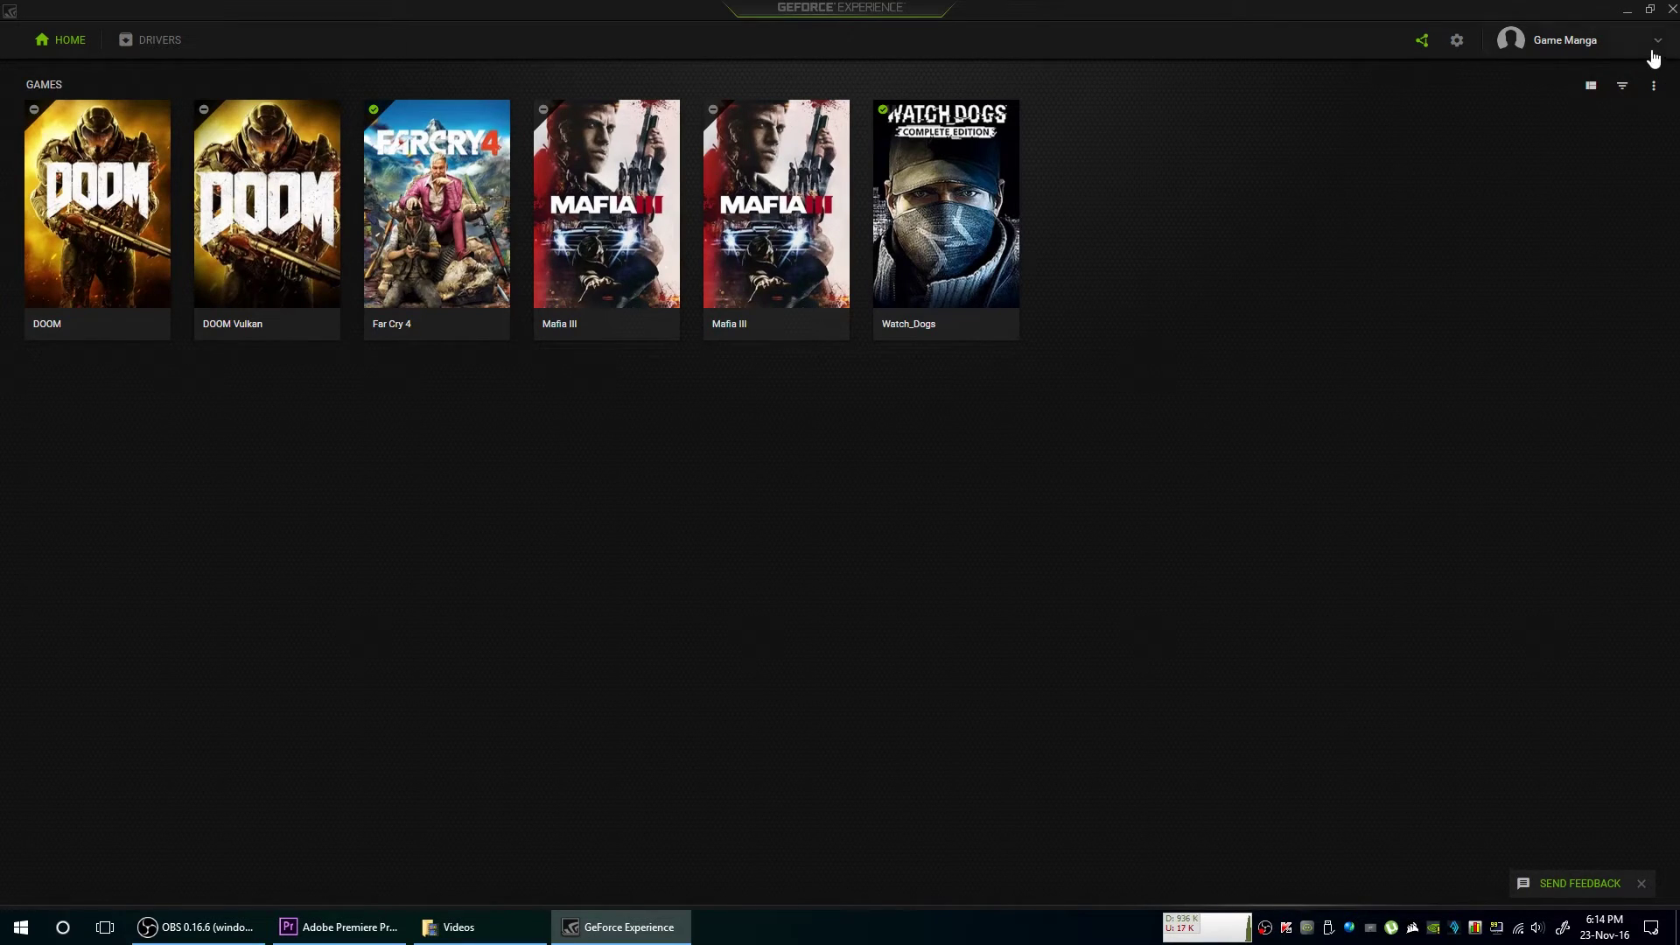
- Open the Account settings page and select the account e-mail address shown there
left_click(1566, 40)
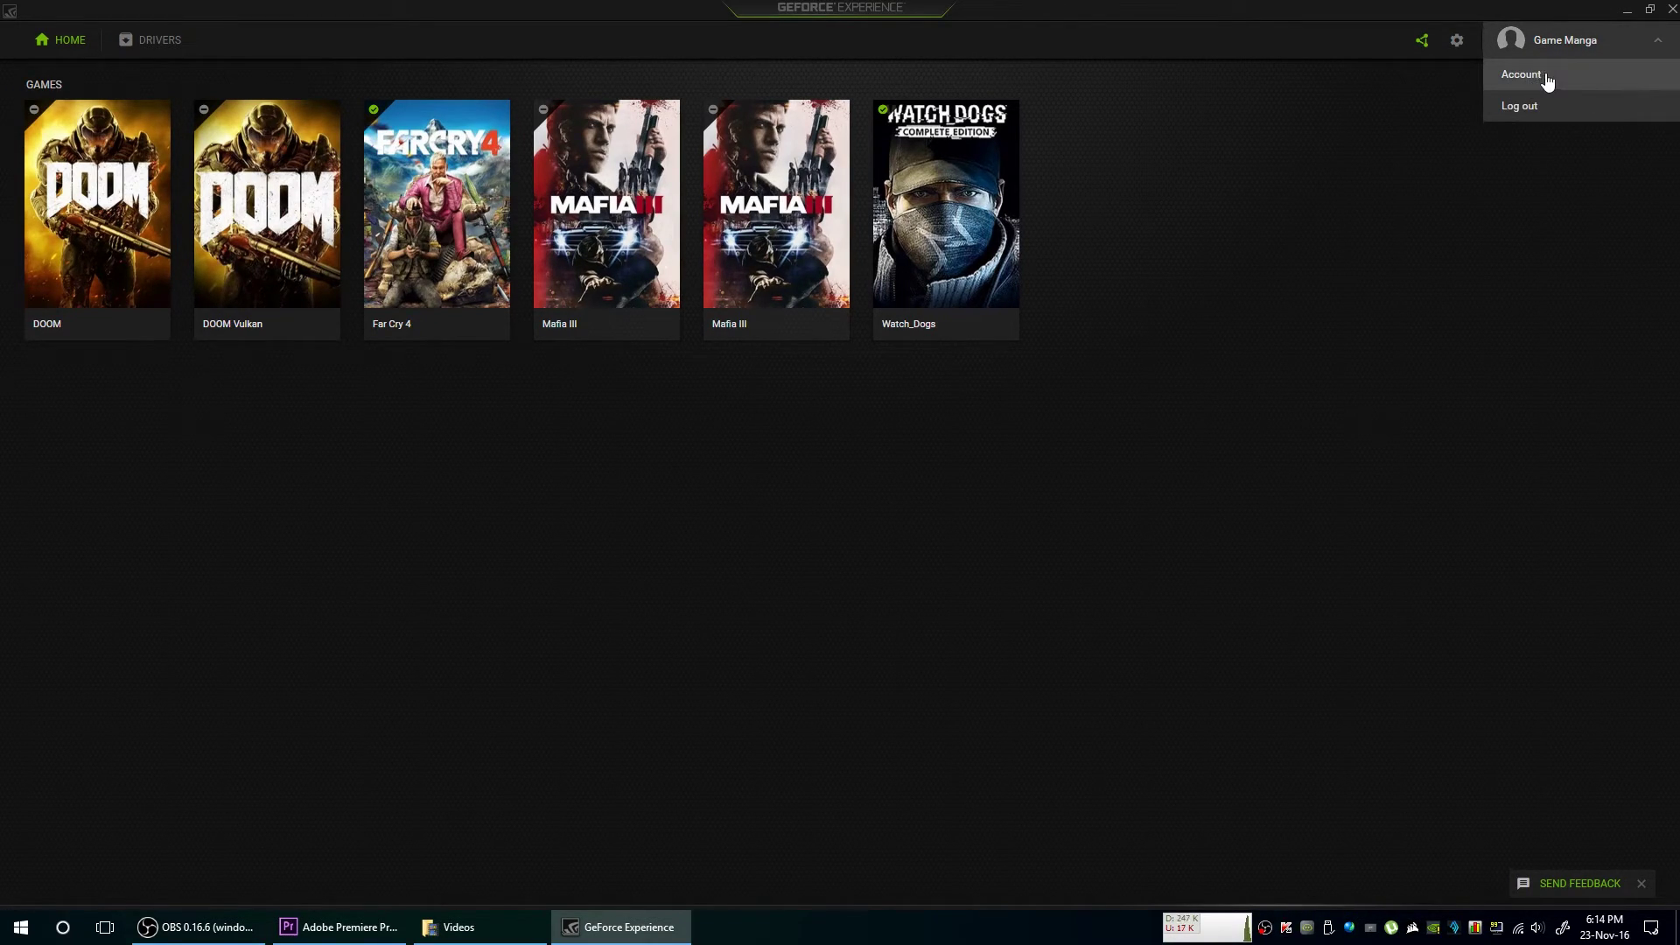
left_click(1546, 77)
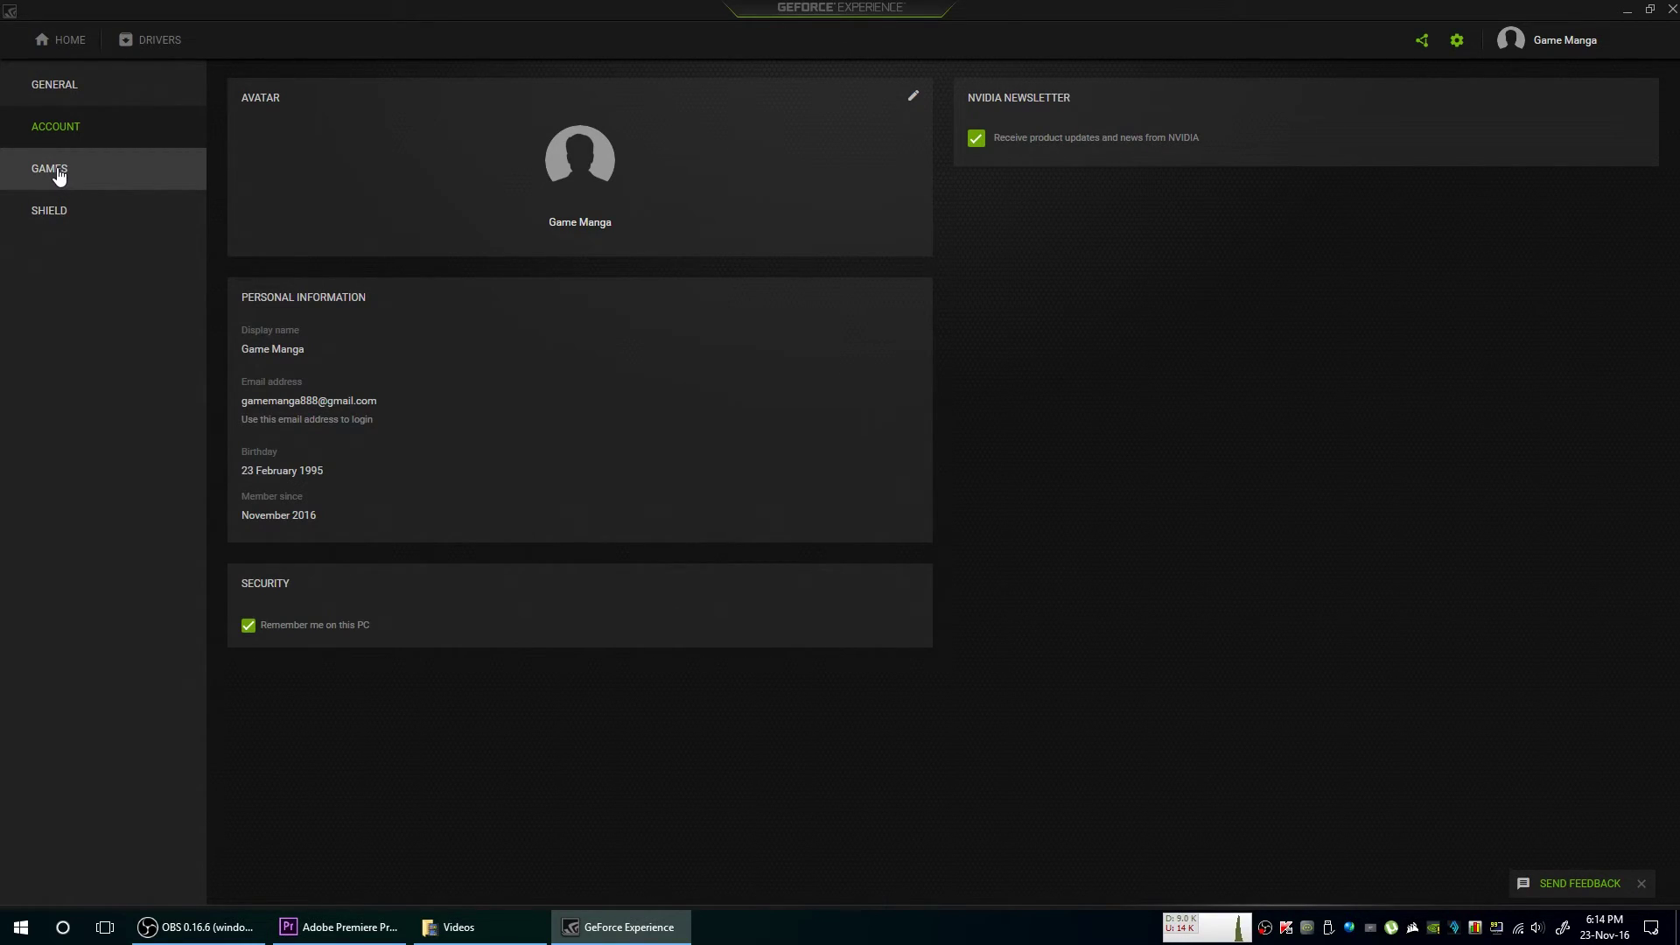
left_click_drag(249, 403, 376, 401)
left_click(444, 396)
left_click_drag(262, 401, 469, 406)
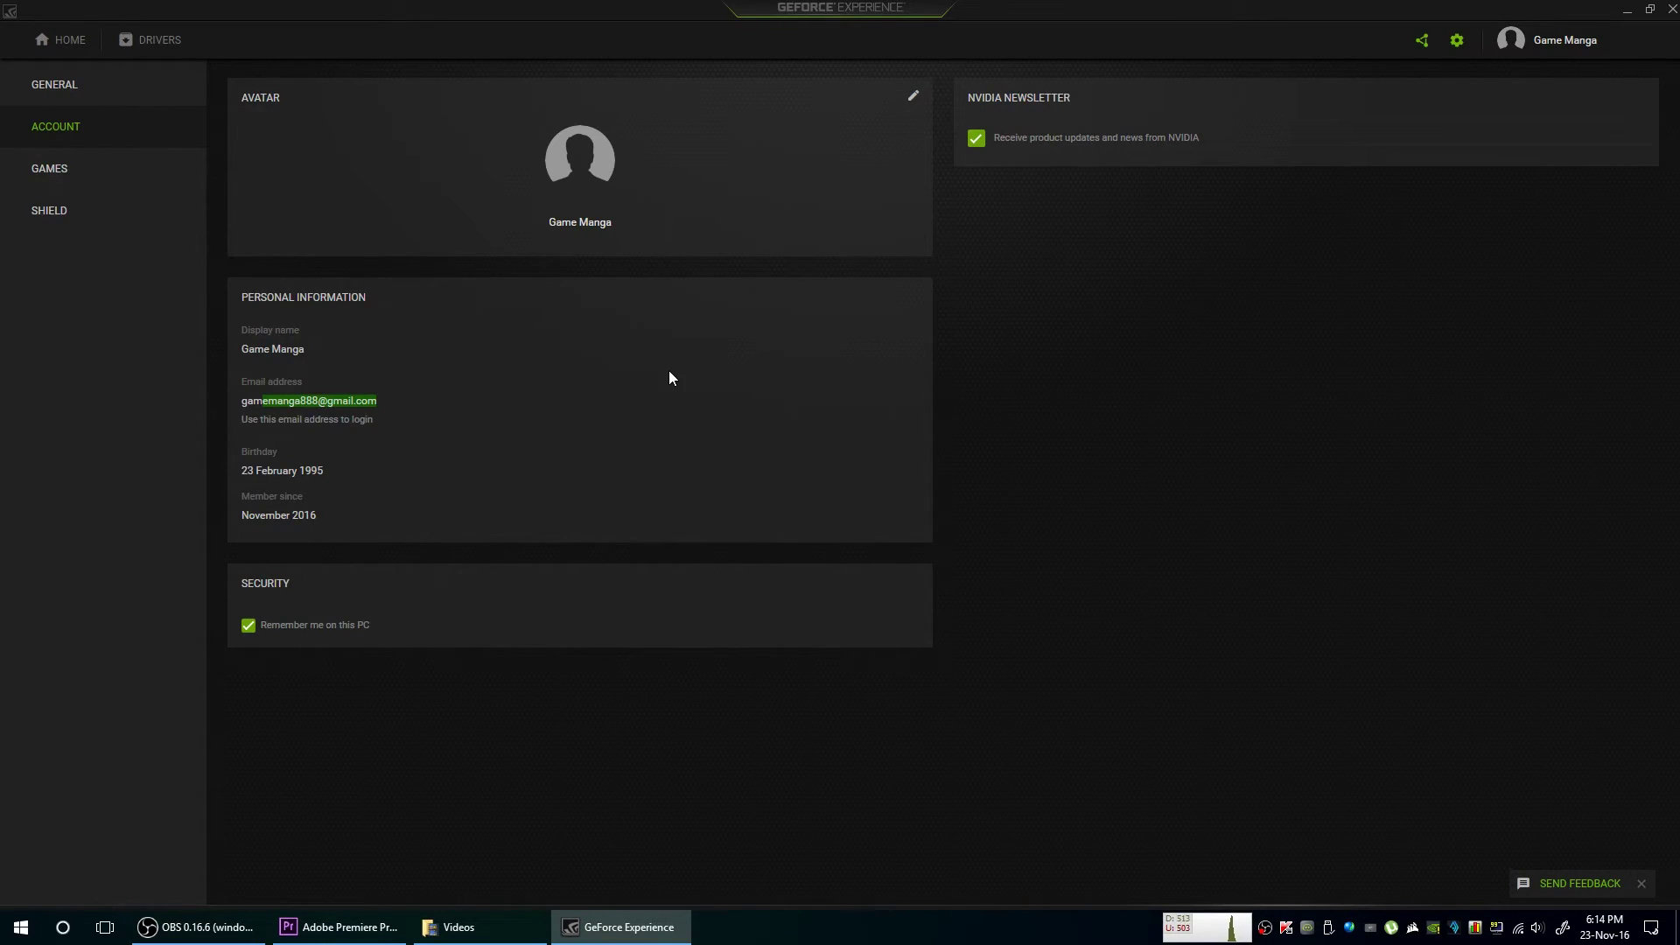
left_click(505, 388)
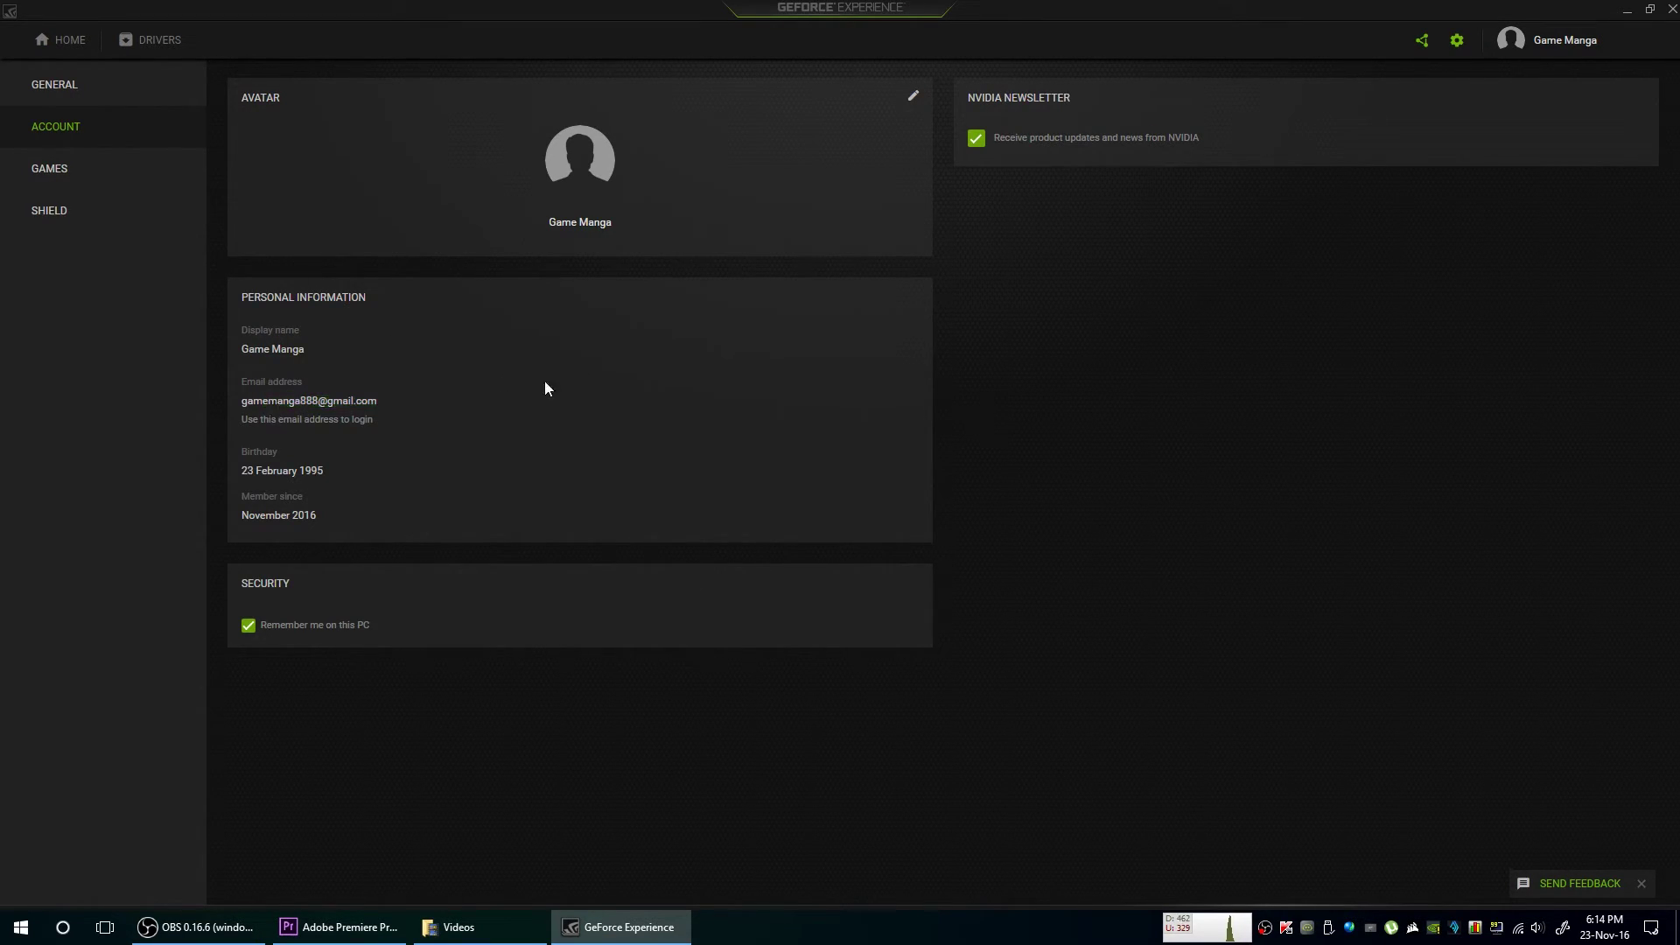
left_click_drag(278, 400, 473, 391)
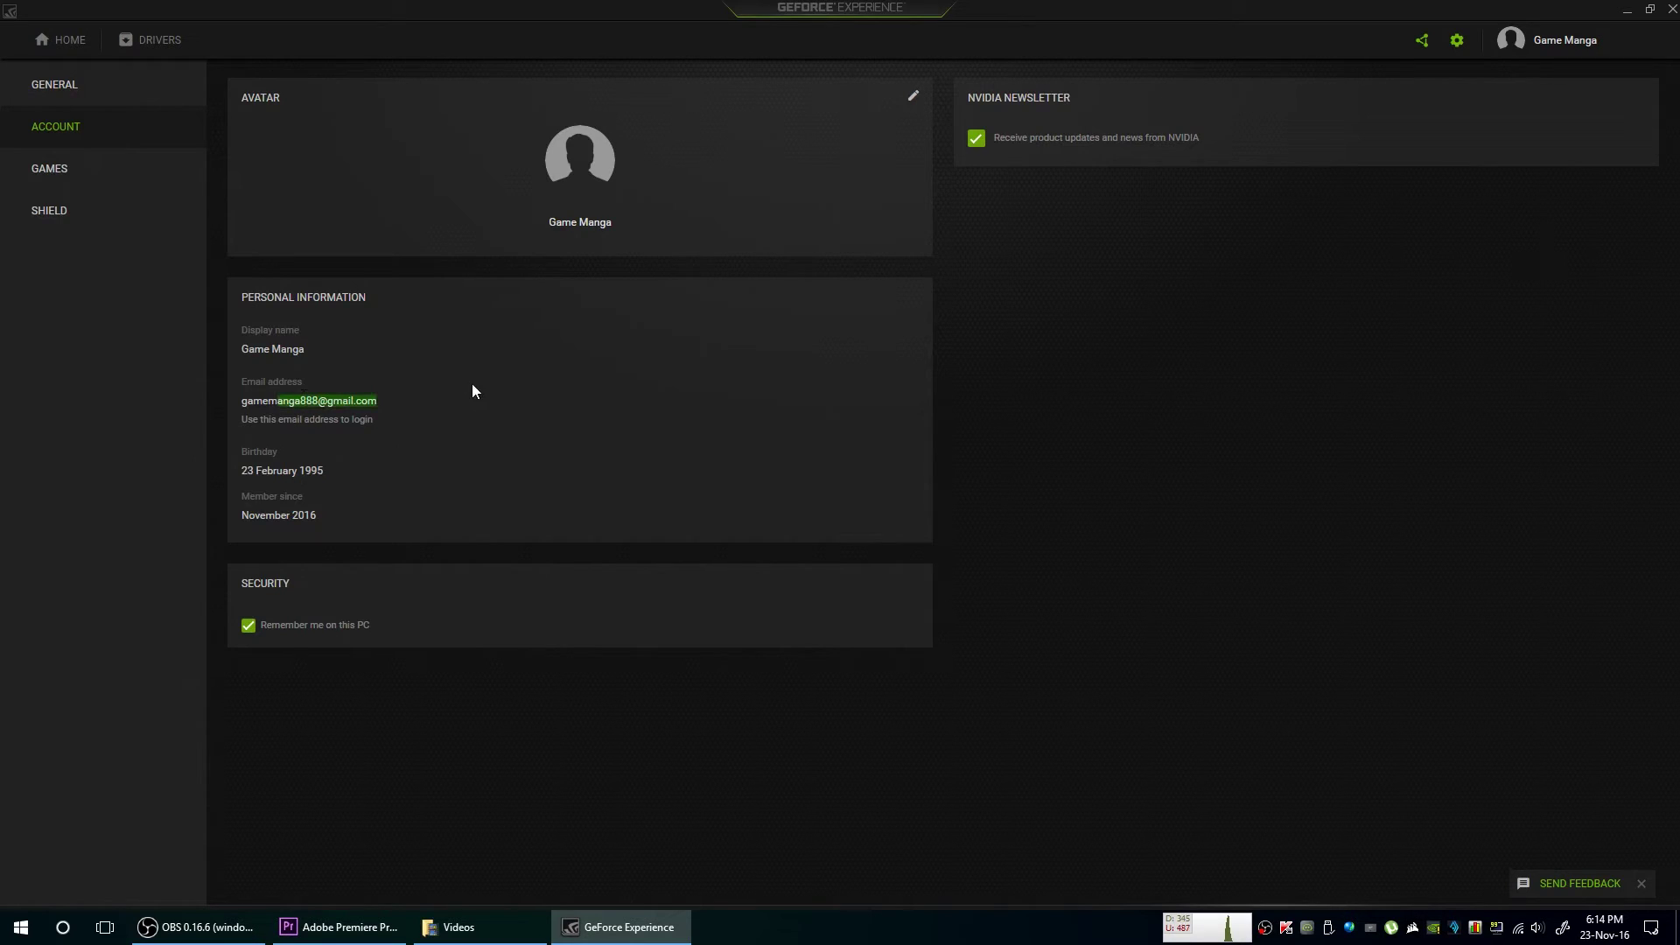
- View the Games scan settings and SHIELD GameStream page, then bring up the share overlay with Alt+Z
left_click(116, 170)
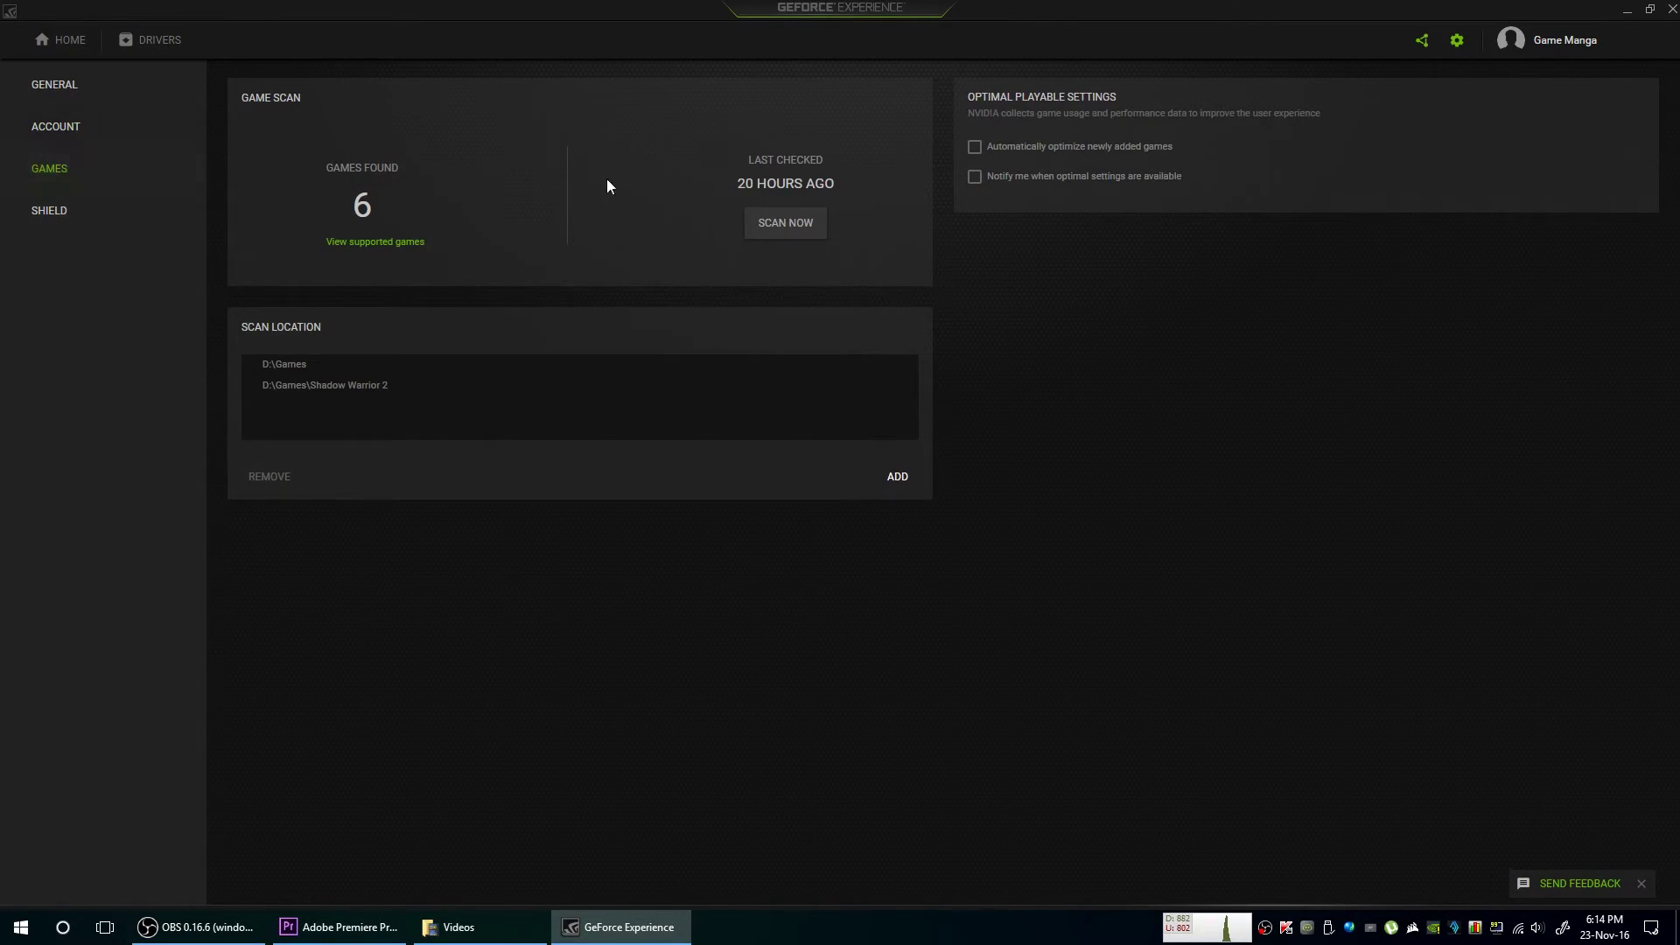
left_click(63, 214)
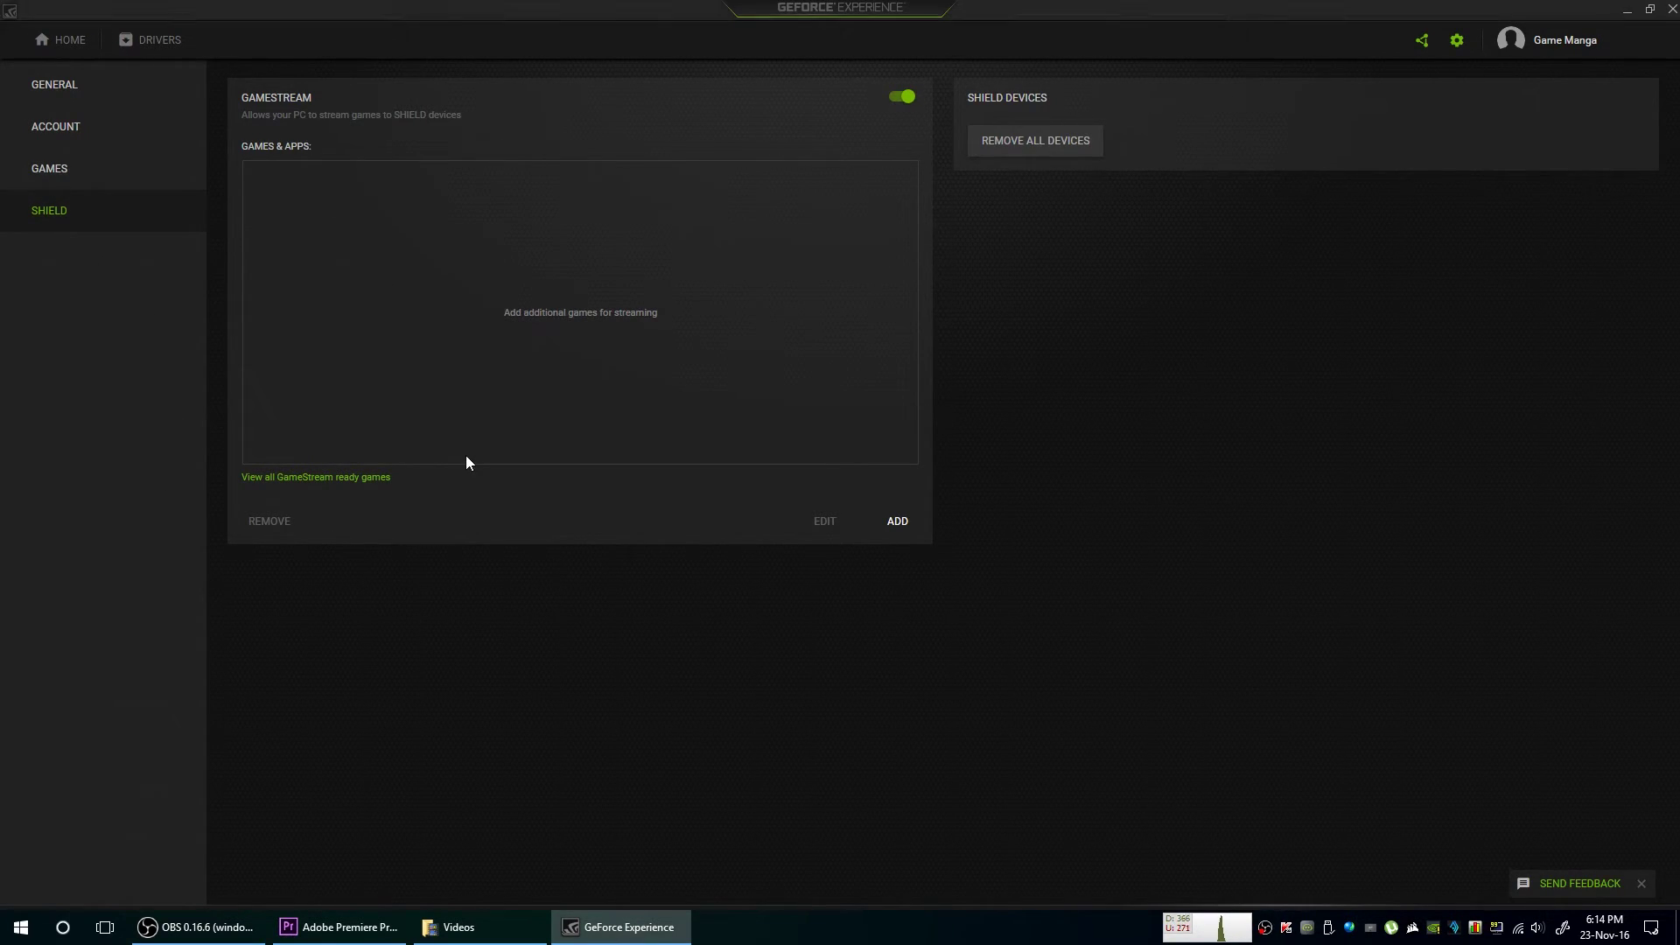
key("alt+z")
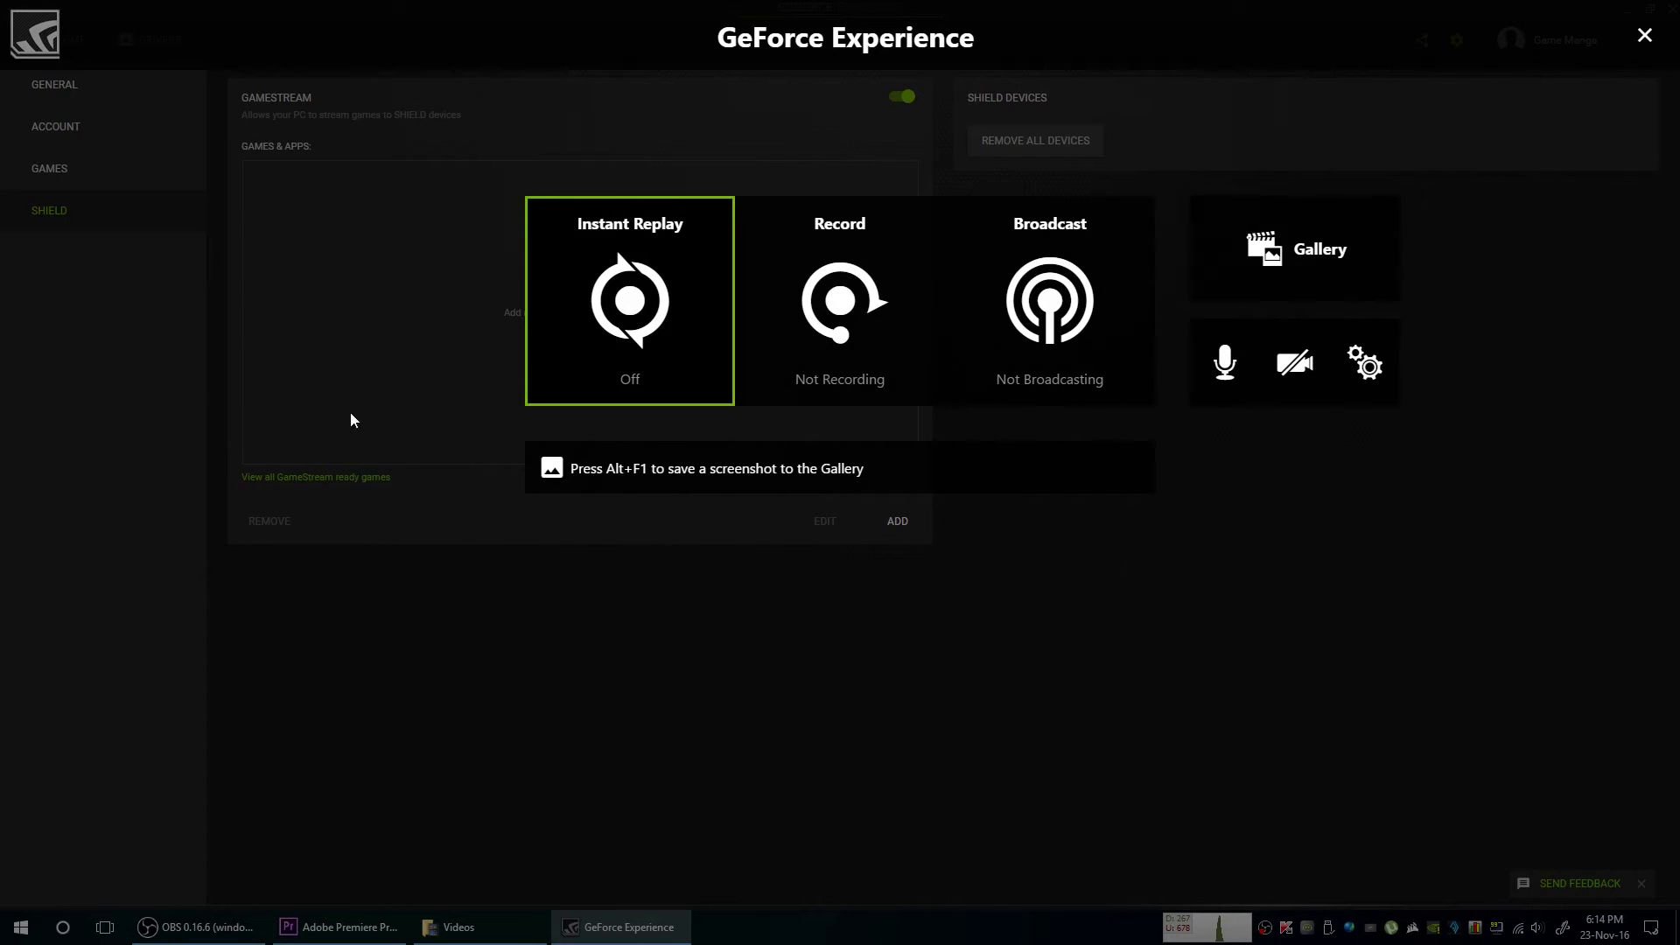